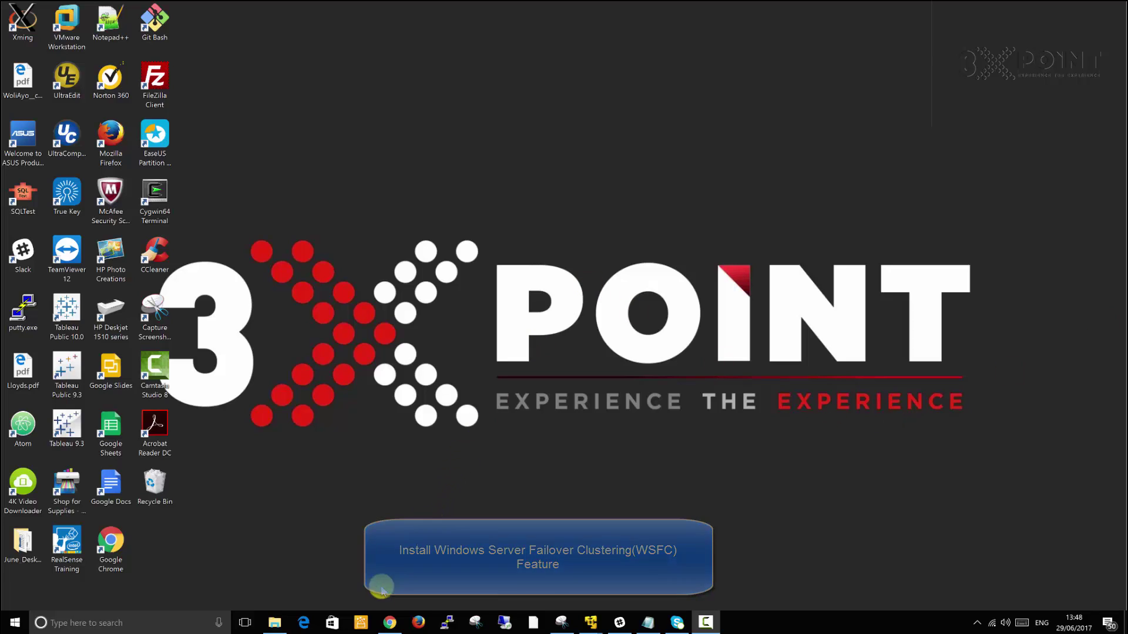
Step: Bring up the AlwaysOn deck in Chrome and highlight slide 2's Assumptions and Afterwards bullets
left_click(390, 623)
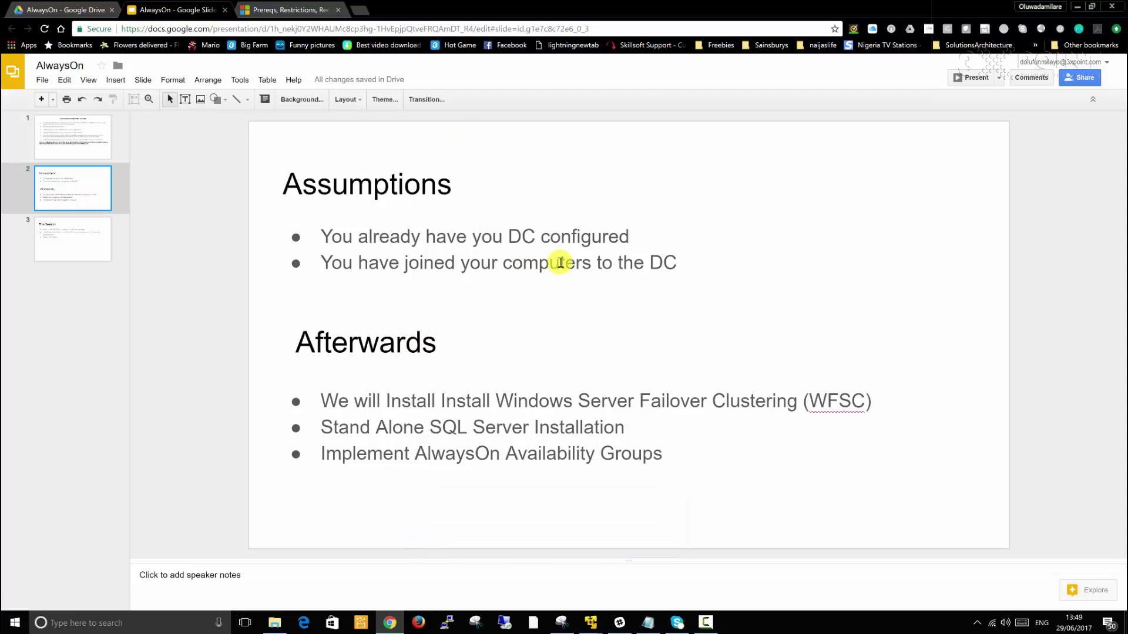
left_click(561, 262)
left_click_drag(696, 267, 312, 217)
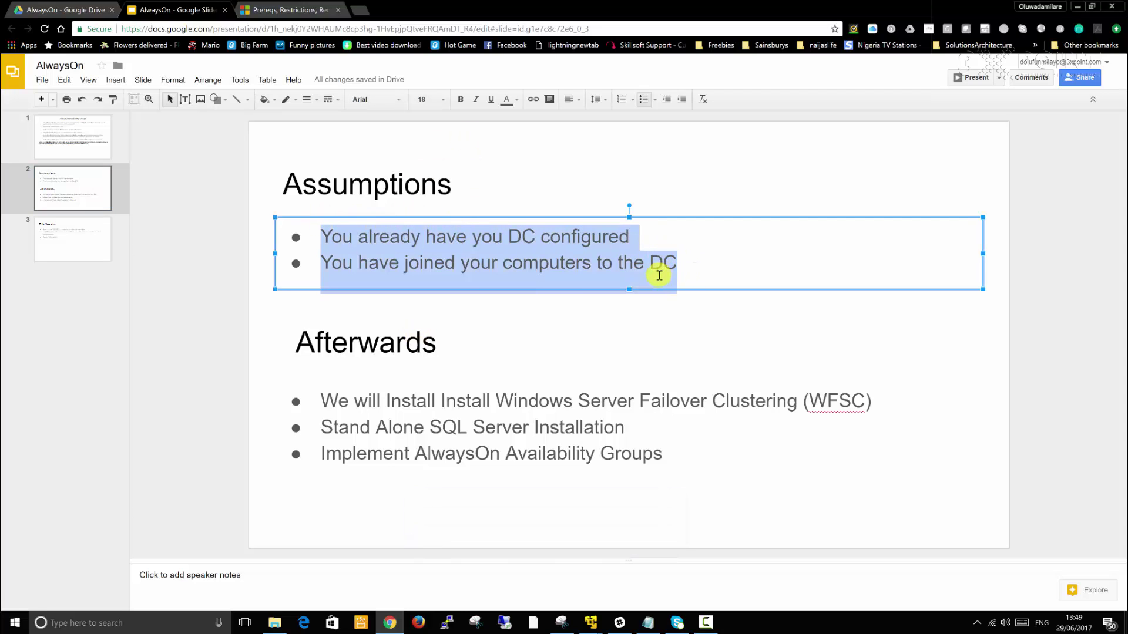
left_click(829, 413)
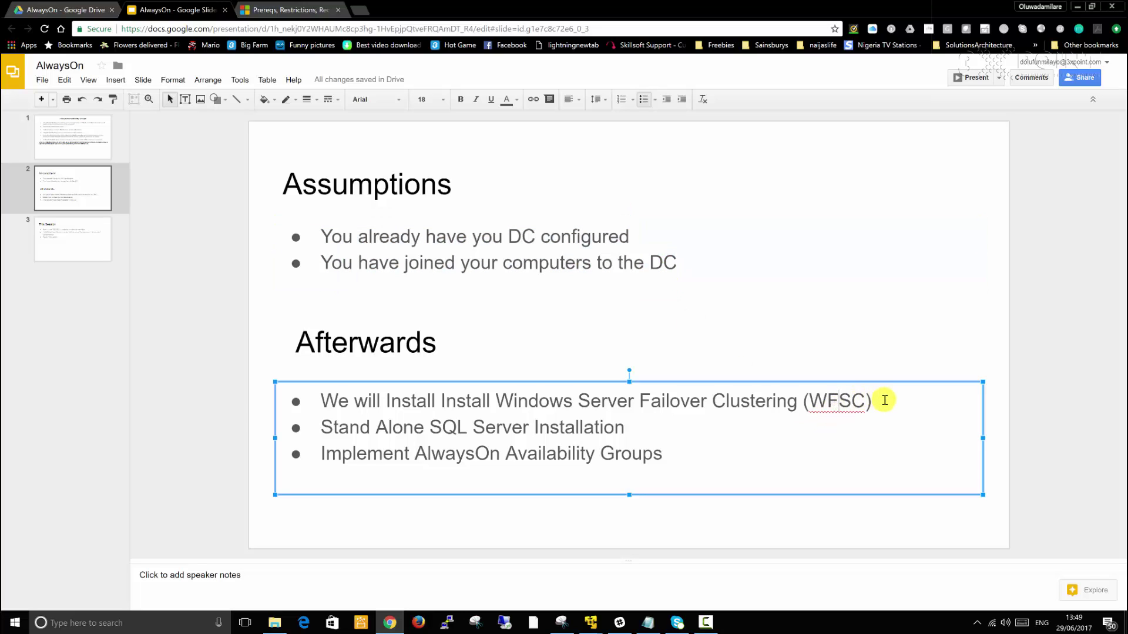
left_click_drag(884, 396, 248, 379)
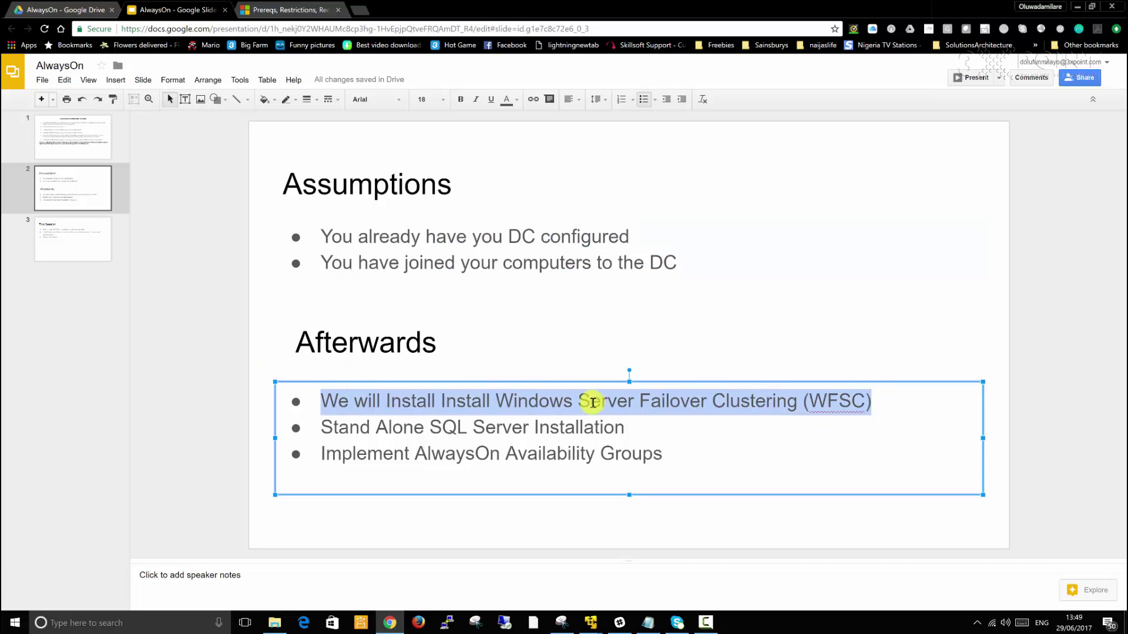
left_click(871, 404)
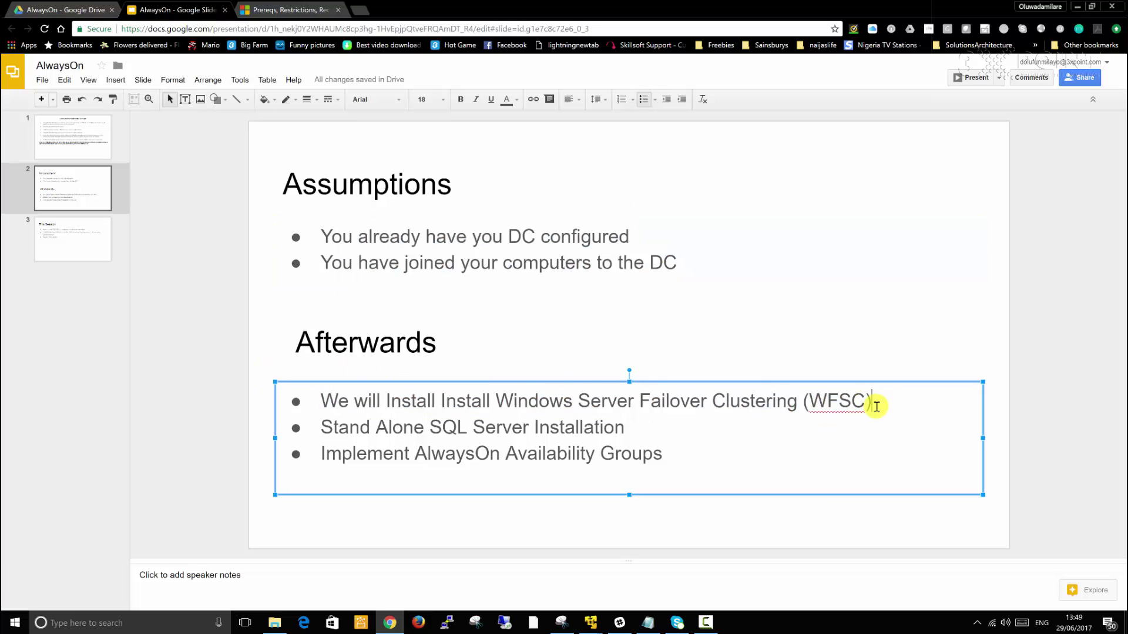
Step: Switch to slide 3, 'This Session', covering MSTSC, failover cluster install and server restart
left_click(74, 235)
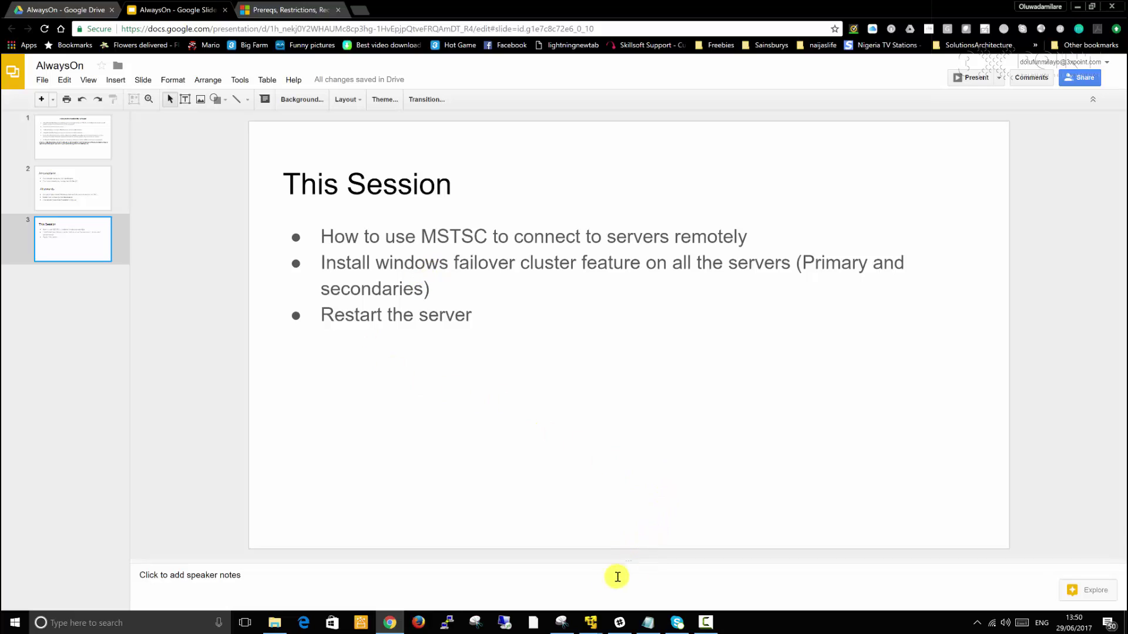
Step: From VMware Player's taskbar previews, bring the Primary VM window forward at its lock screen
left_click(590, 629)
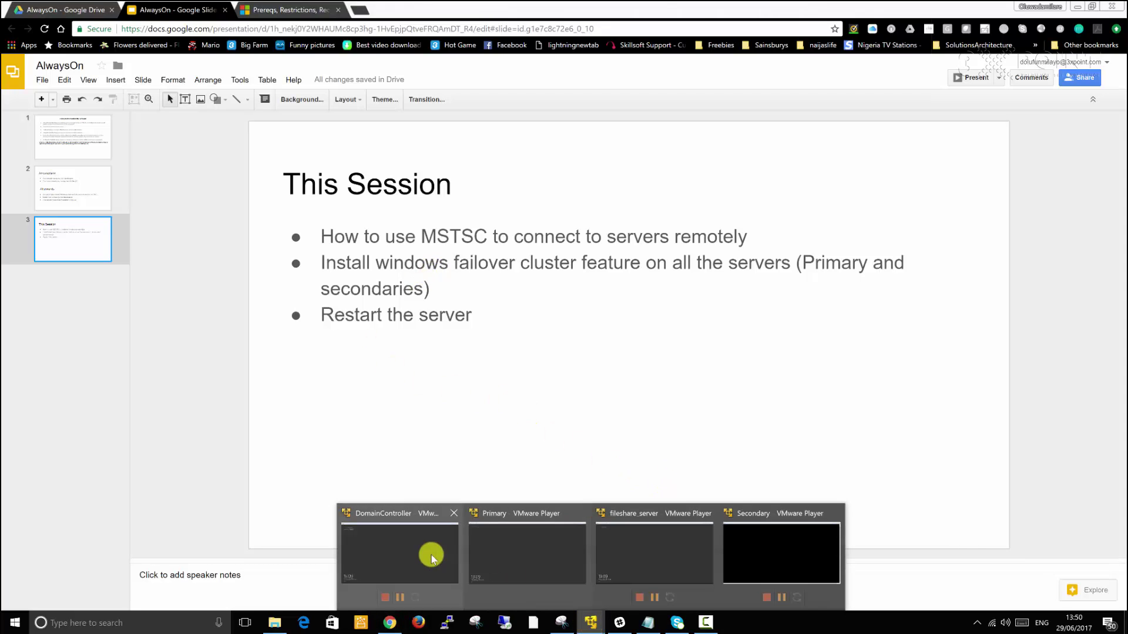
mouse_move(377, 530)
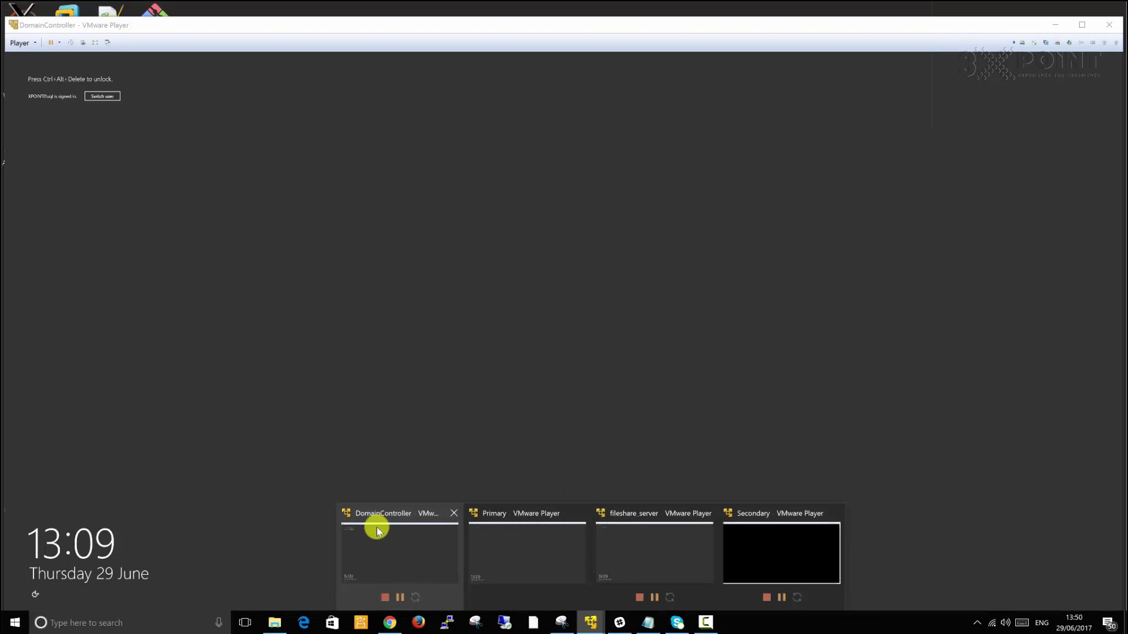
mouse_move(521, 531)
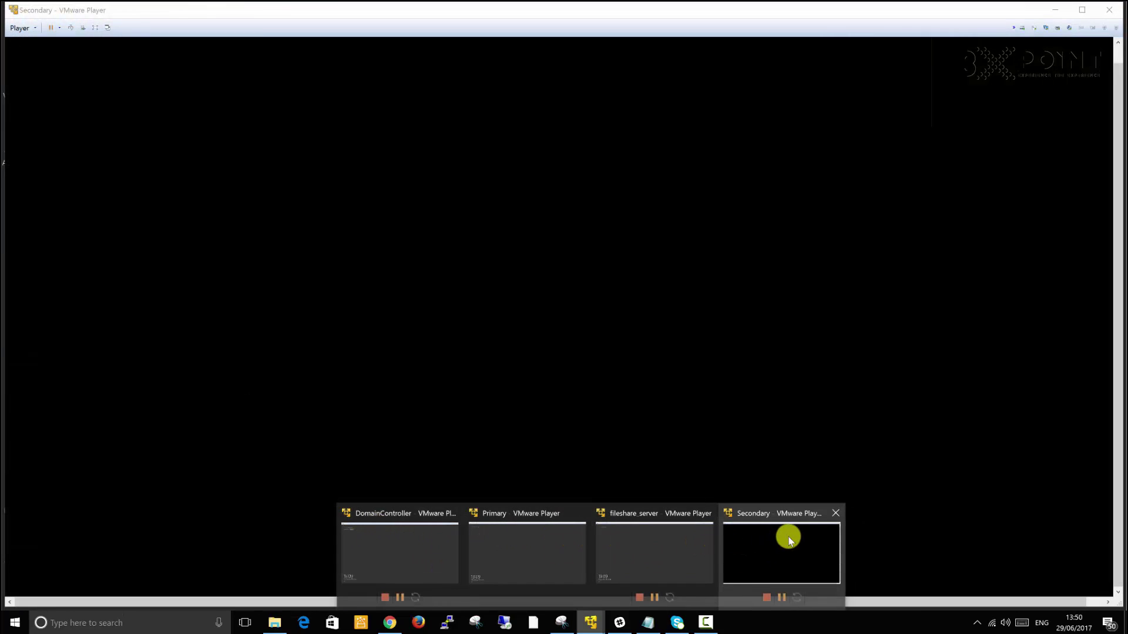
mouse_move(647, 545)
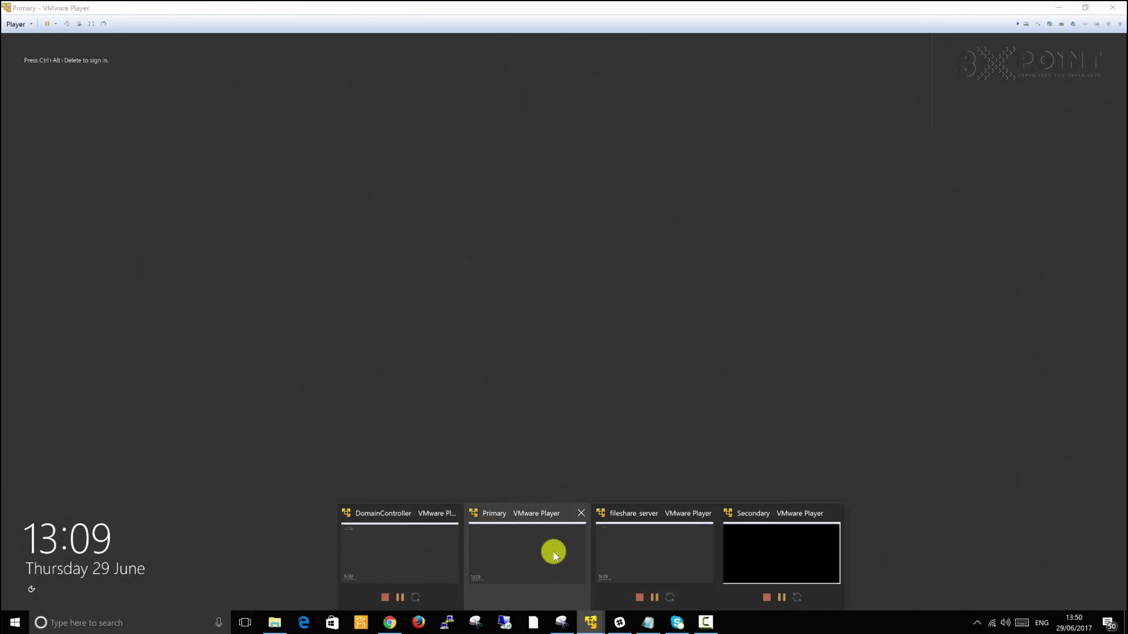
left_click(542, 551)
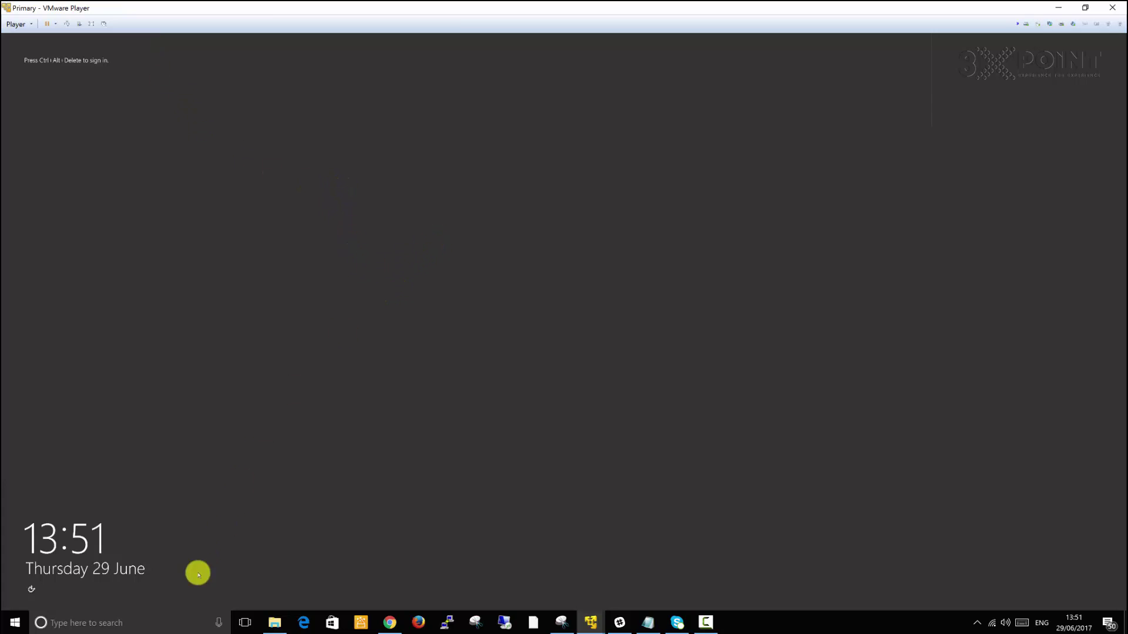
Step: Search Windows for 'mstsc' to list Remote Desktop Connection as the best match
left_click(179, 623)
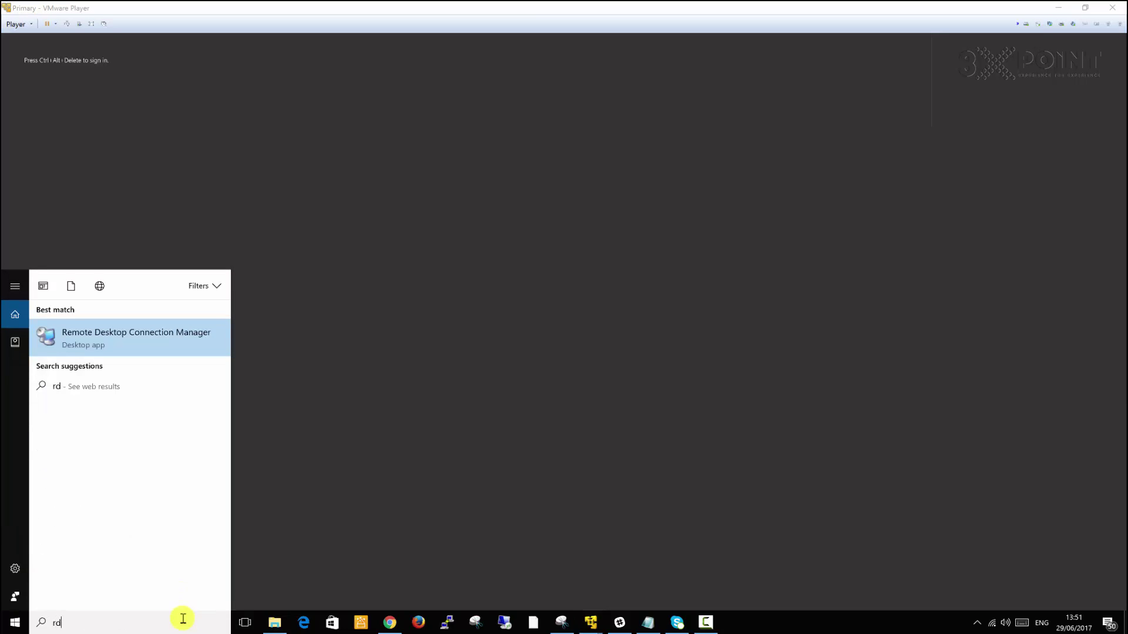
key("BackSpace")
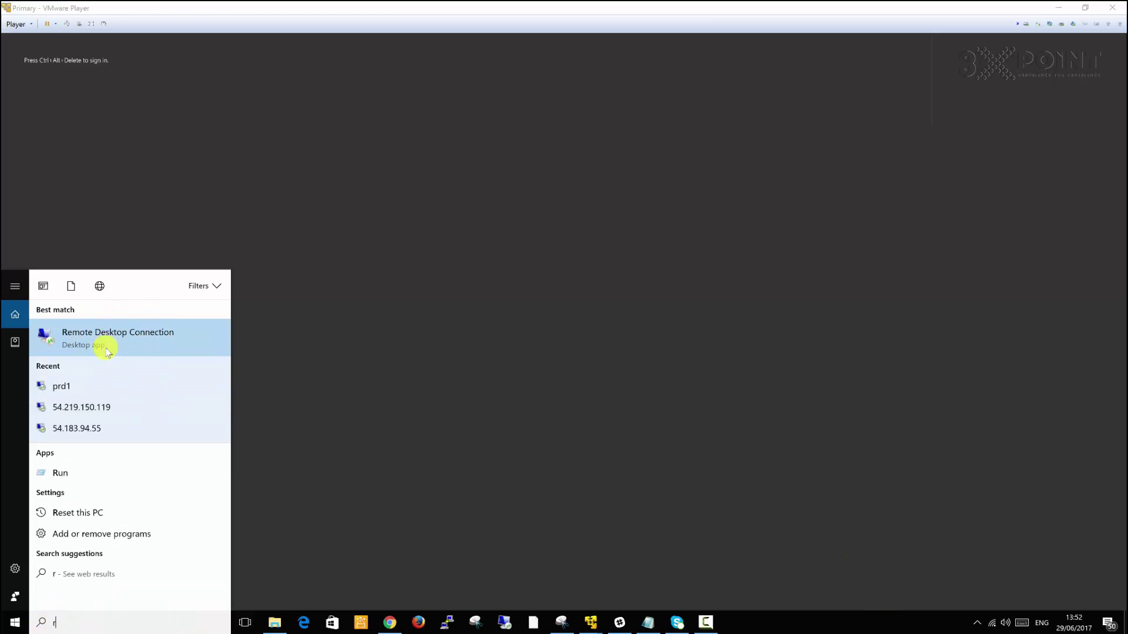
key("BackSpace")
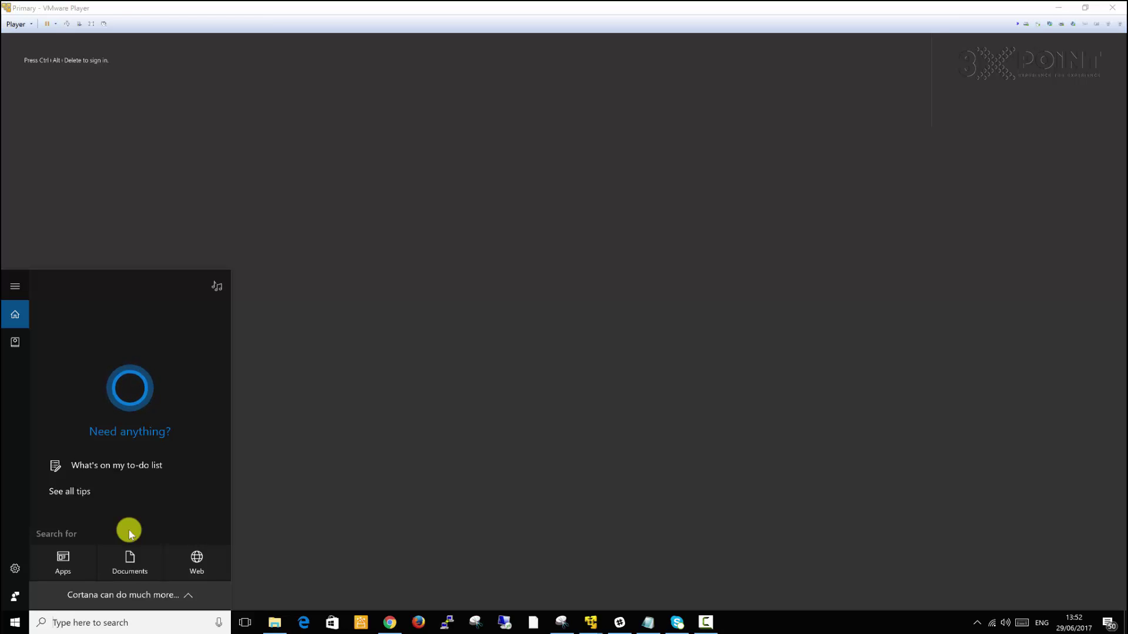
type("mstsc")
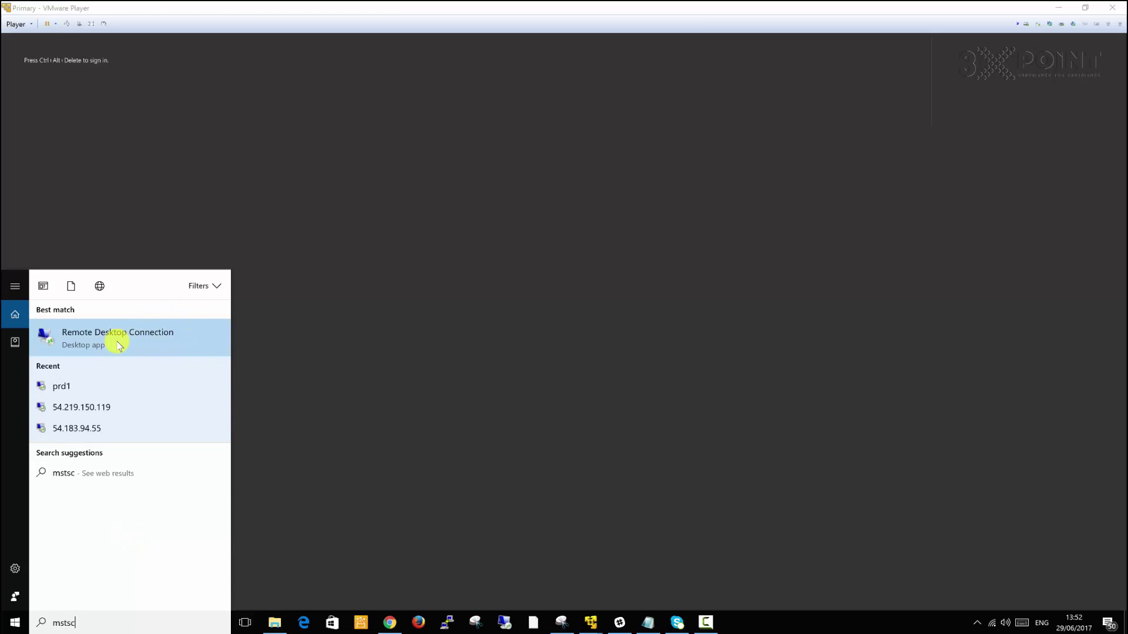
Step: Launch Remote Desktop Connection and try connecting to the computer 'primary'
left_click(151, 340)
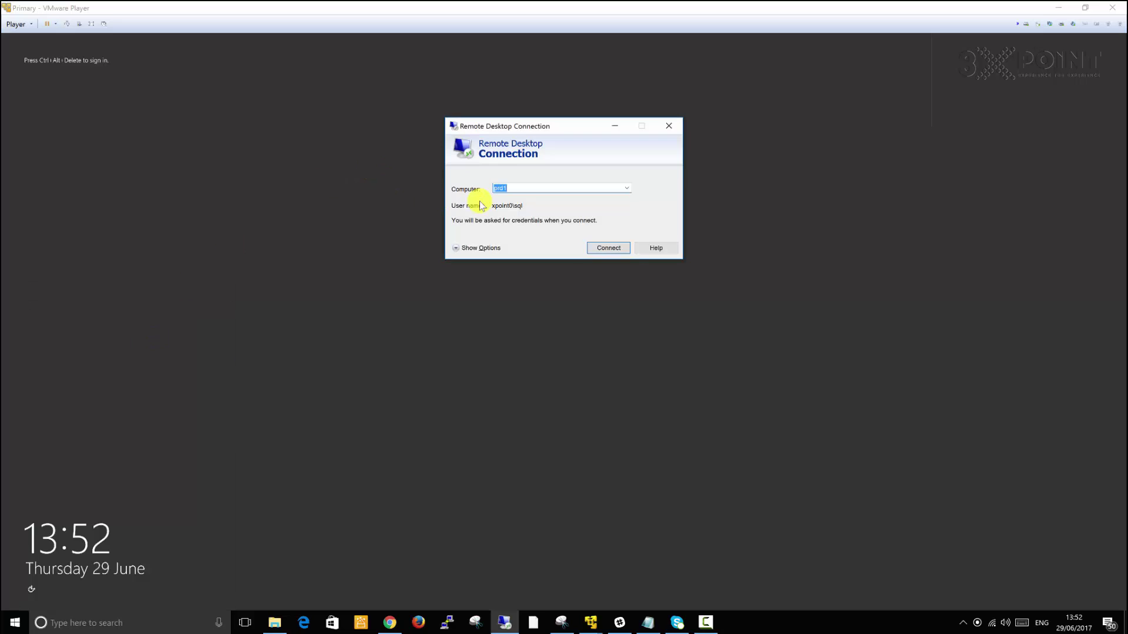
type("primary")
left_click(610, 251)
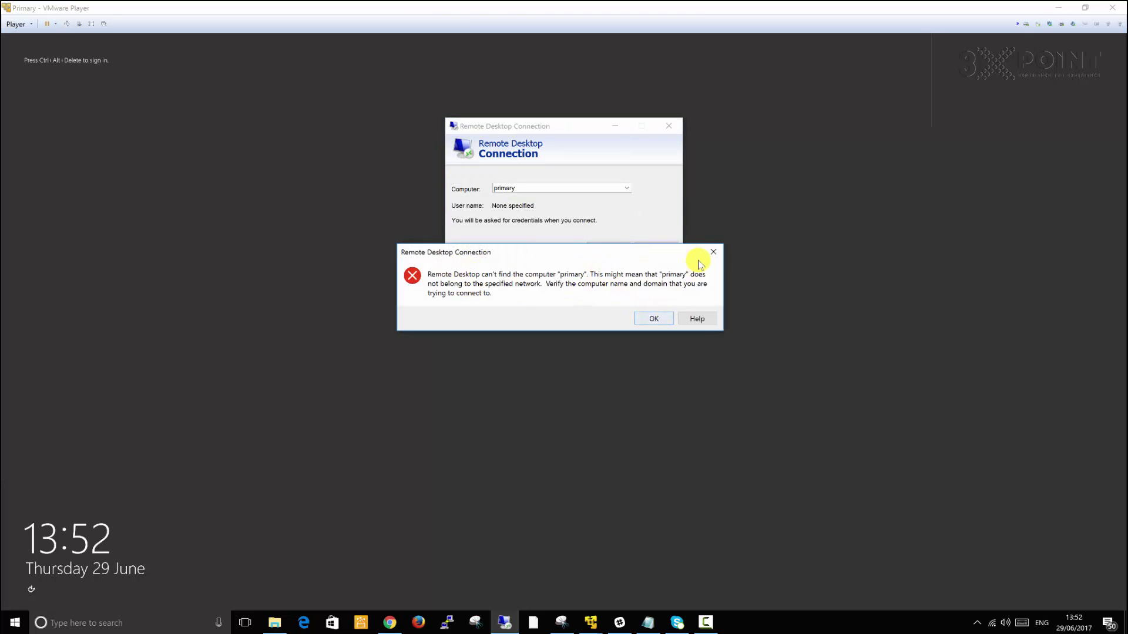
Step: Close the error saying the computer 'primary' can't be found
left_click(713, 253)
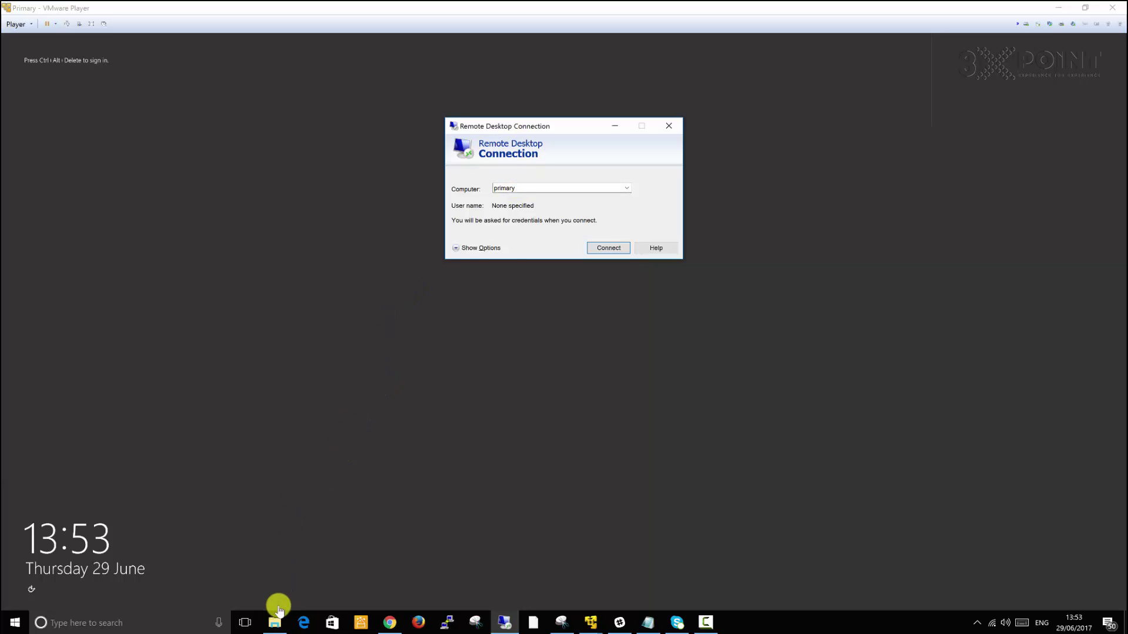
Step: Bring the etc folder window forward and select only the hosts file
mouse_move(276, 629)
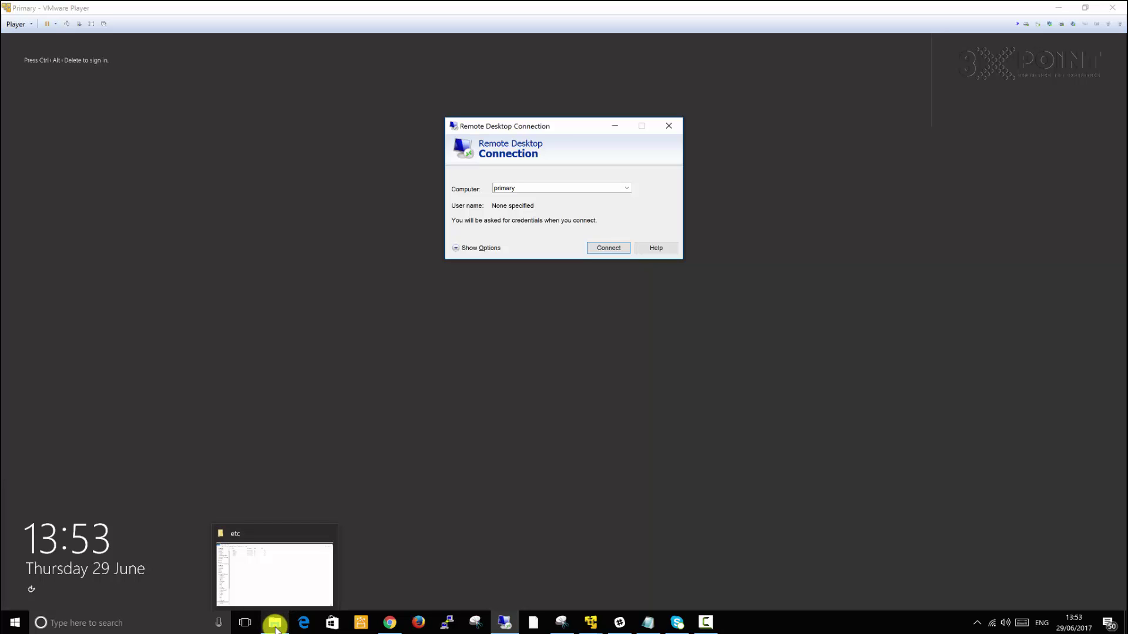
left_click(277, 579)
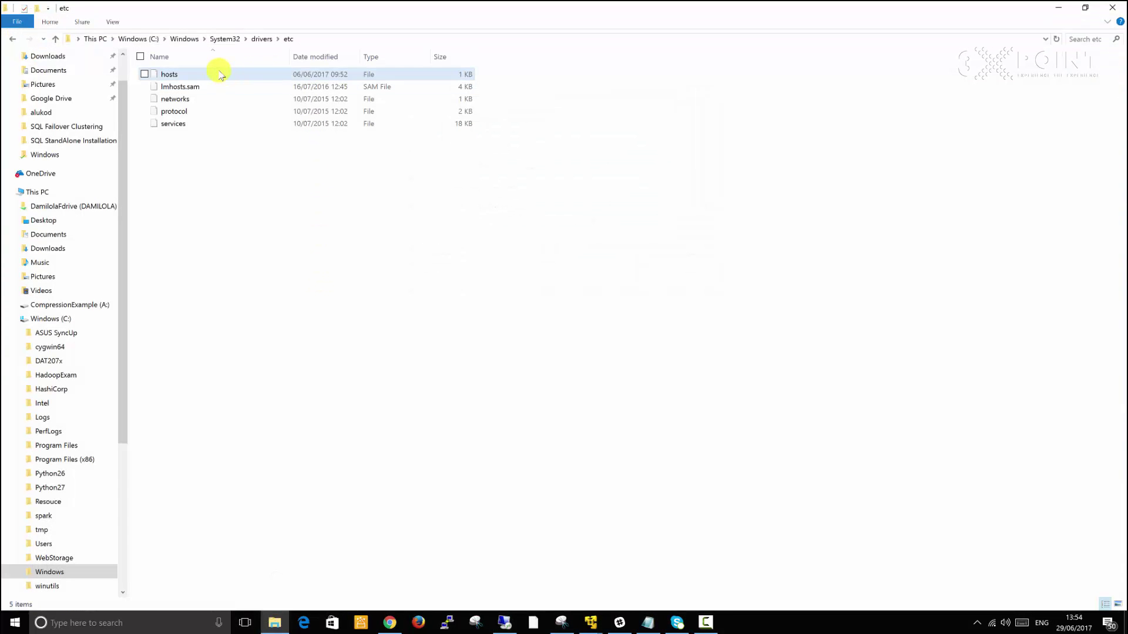
left_click_drag(186, 172, 185, 70)
left_click(181, 139)
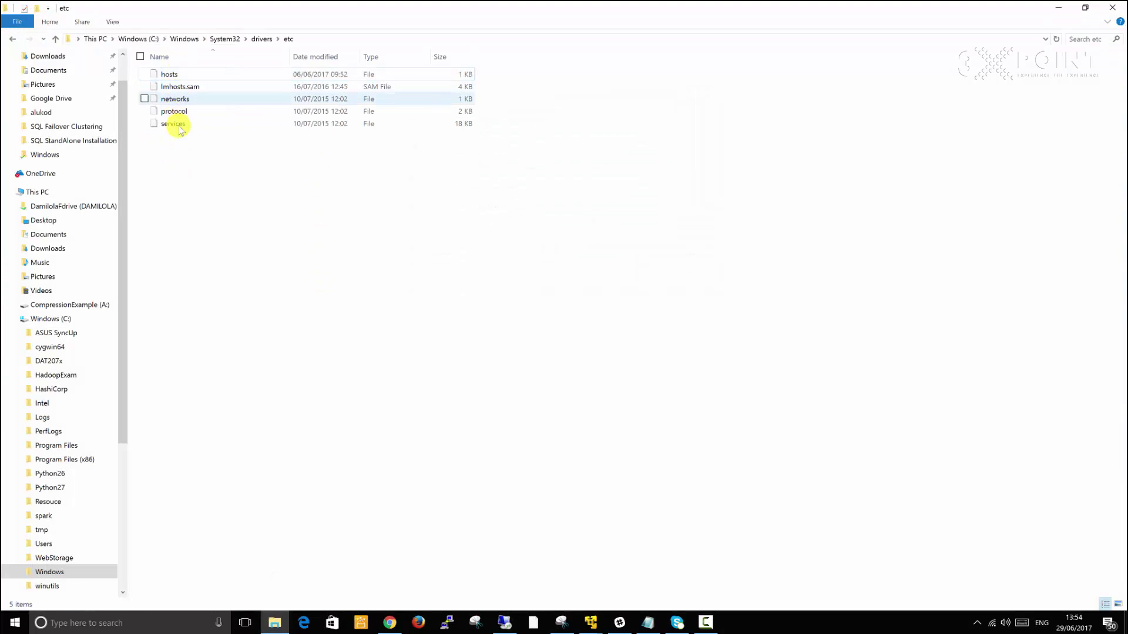
left_click_drag(180, 139, 172, 72)
left_click(171, 71)
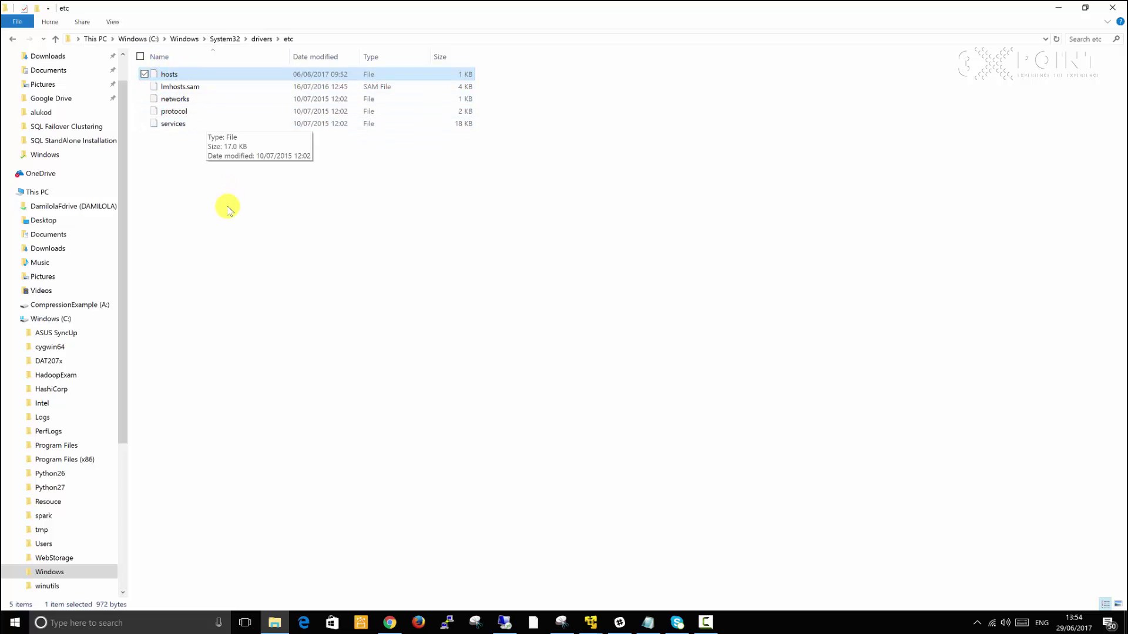
Step: Navigate from This PC through Windows (C:) and Windows into the System32 folder
left_click(56, 320)
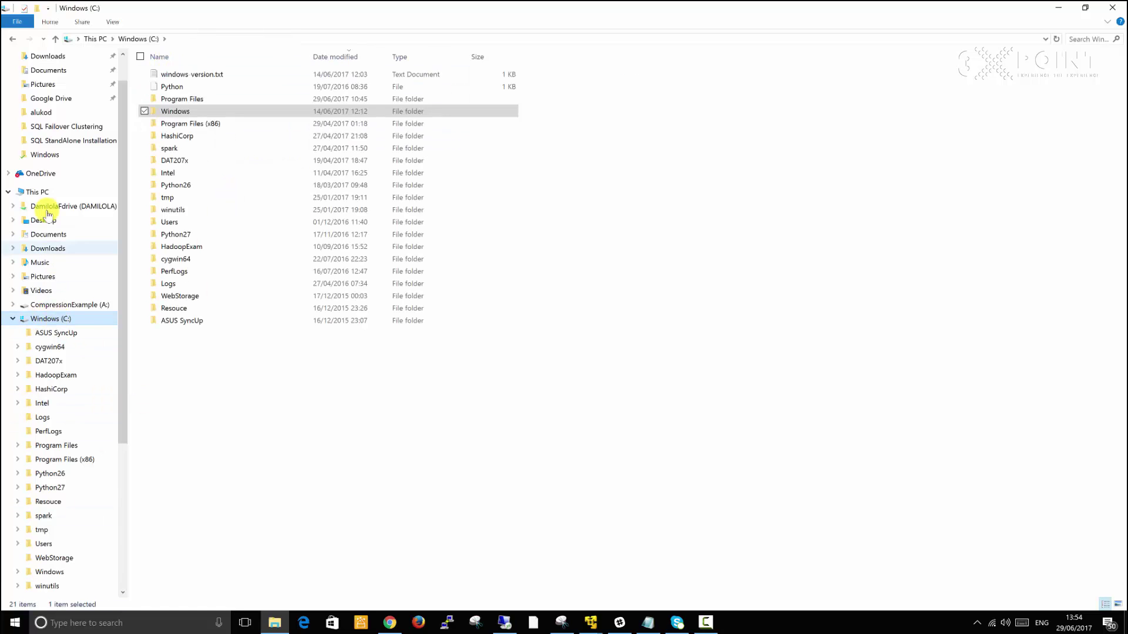
left_click(45, 193)
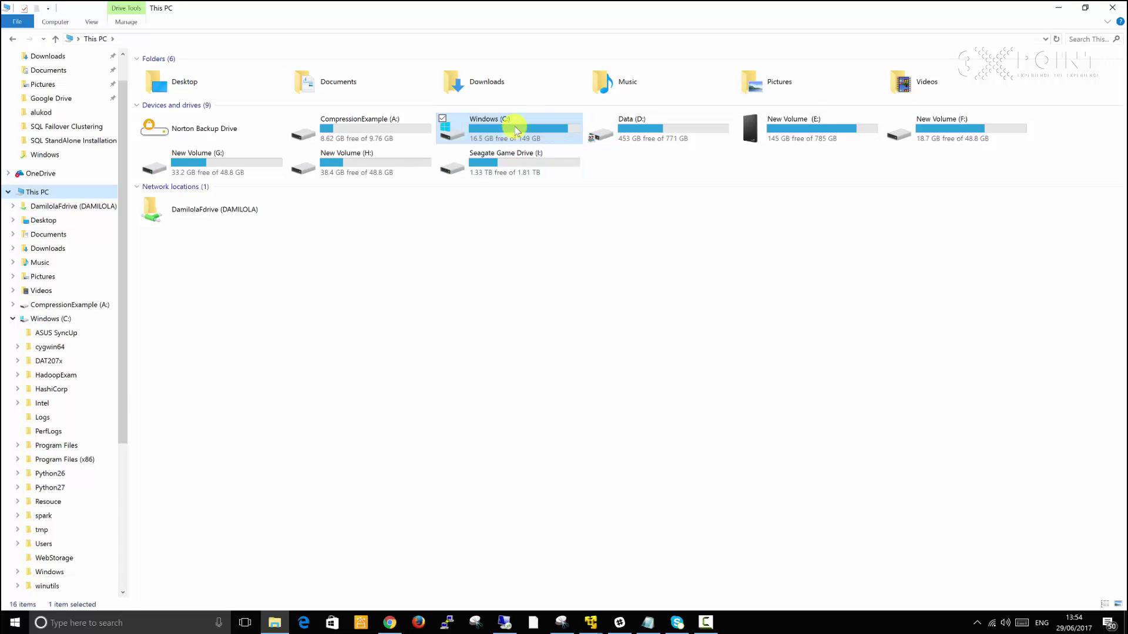
double_click(517, 133)
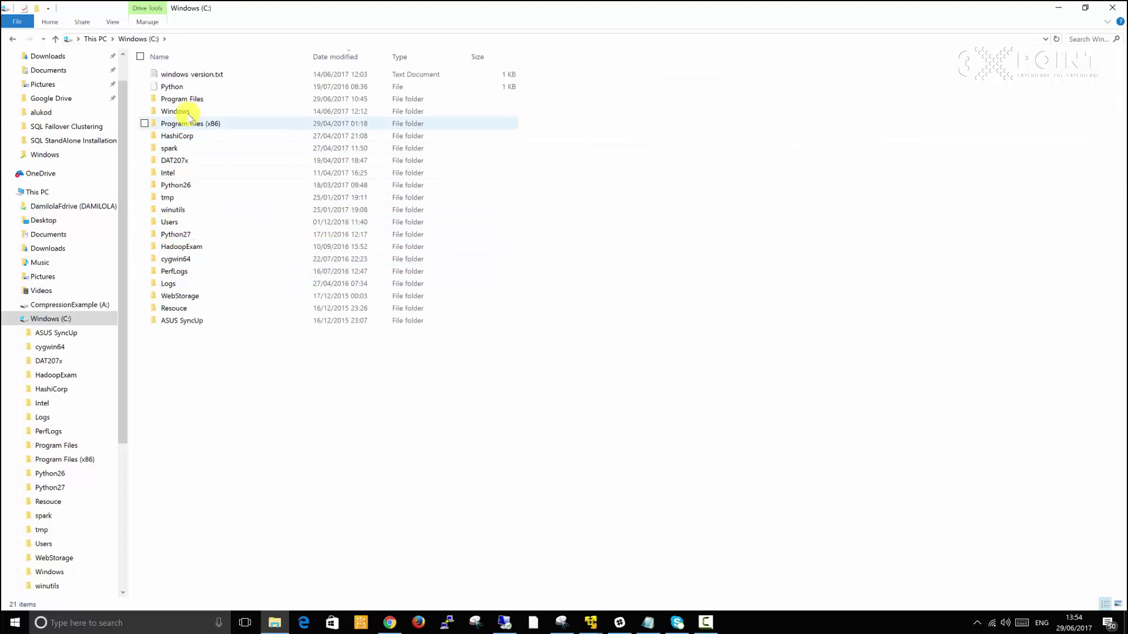
double_click(188, 113)
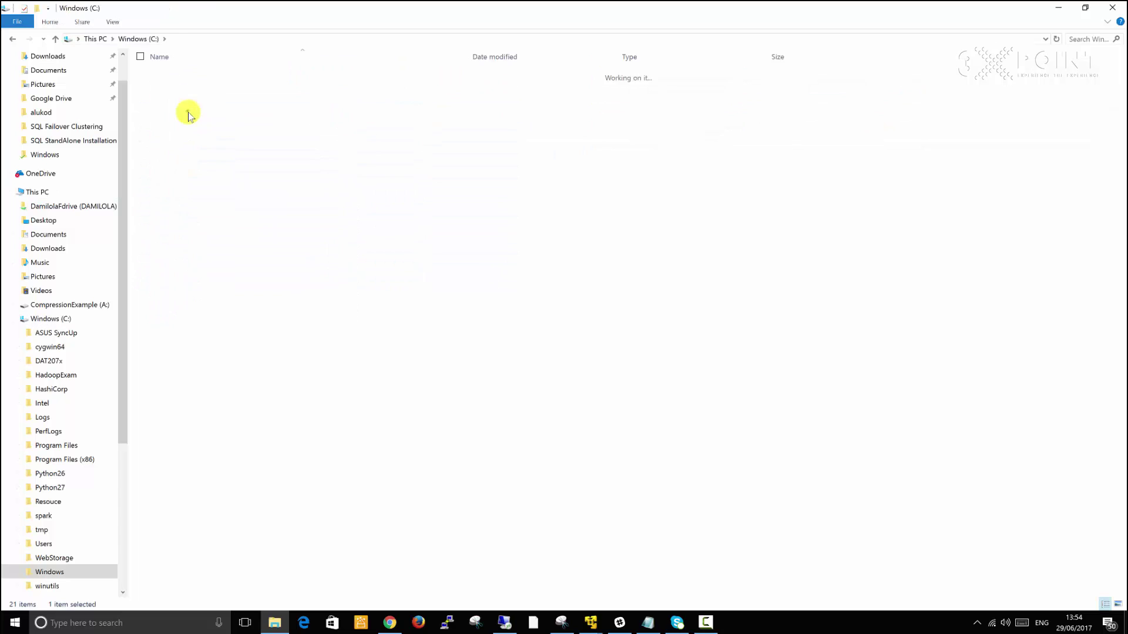
left_click(188, 150)
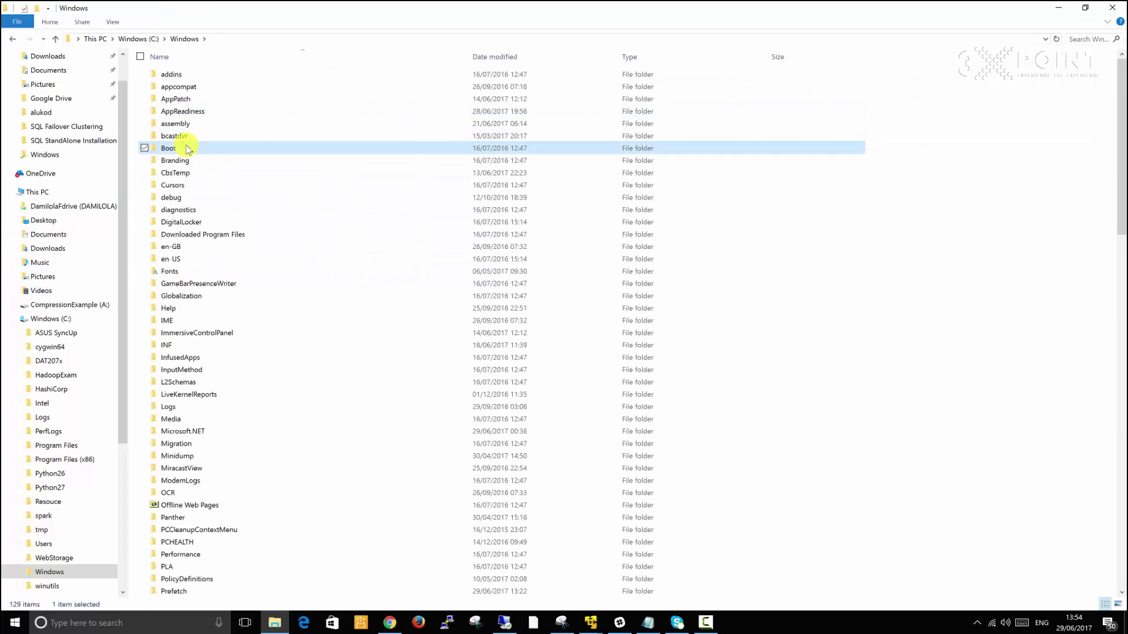
type("sy")
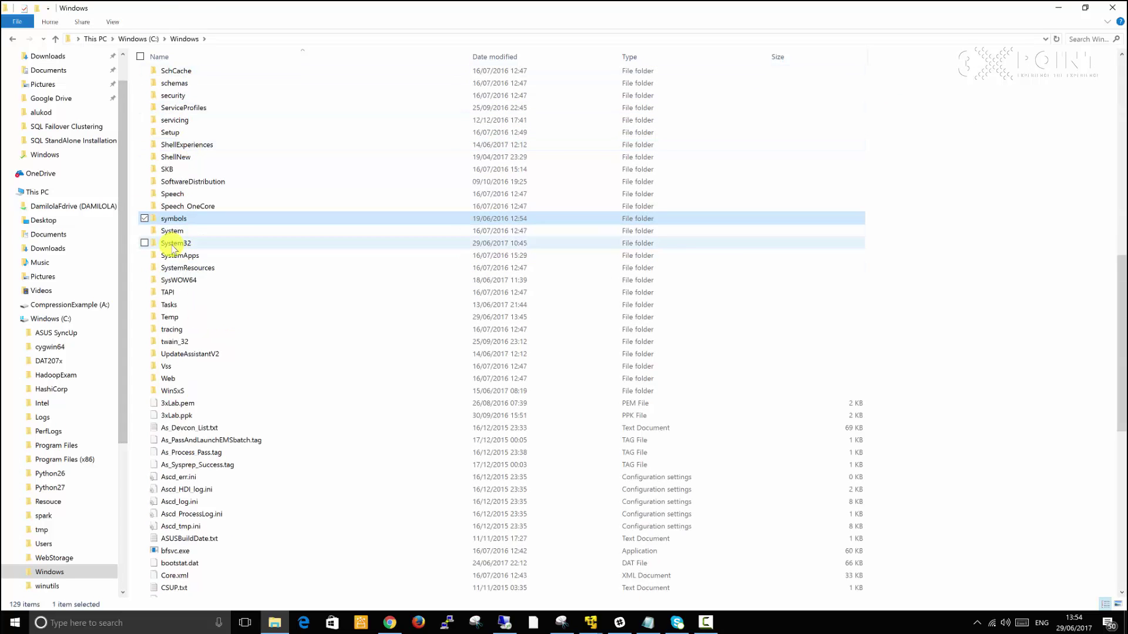
left_click(173, 245)
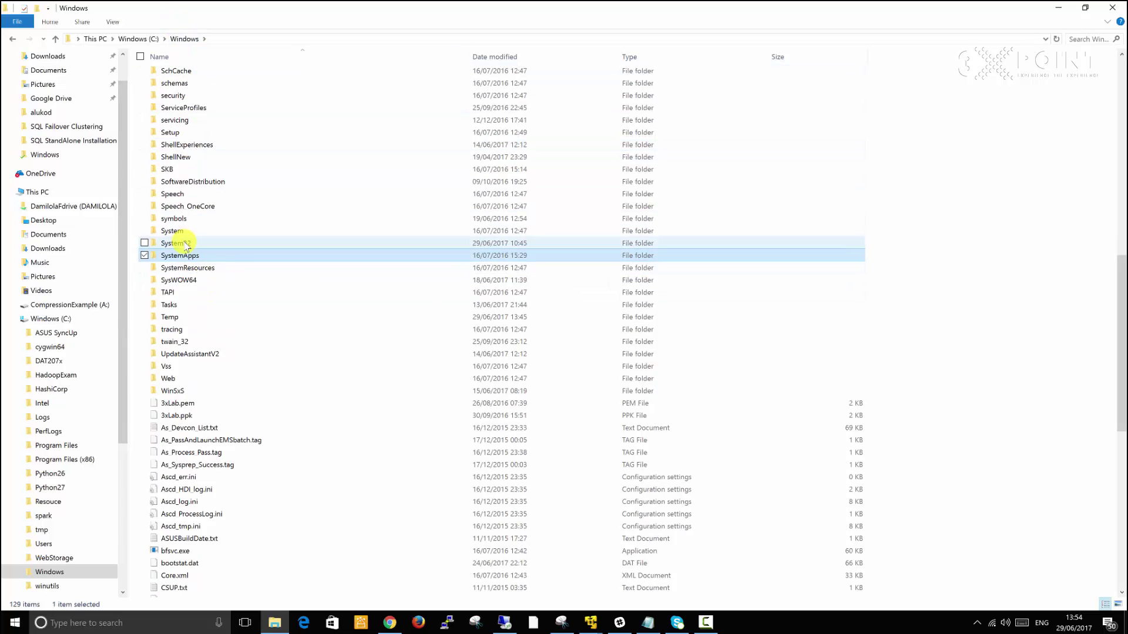
double_click(185, 245)
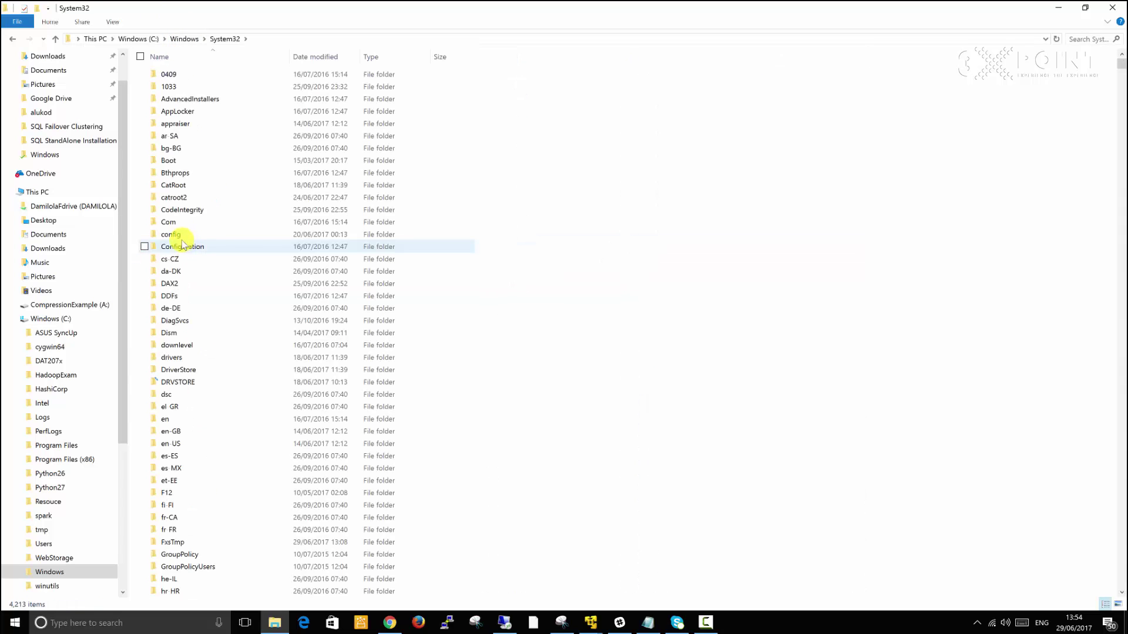
Step: Open drivers\etc, select the hosts file and bring up its context menu
left_click(183, 244)
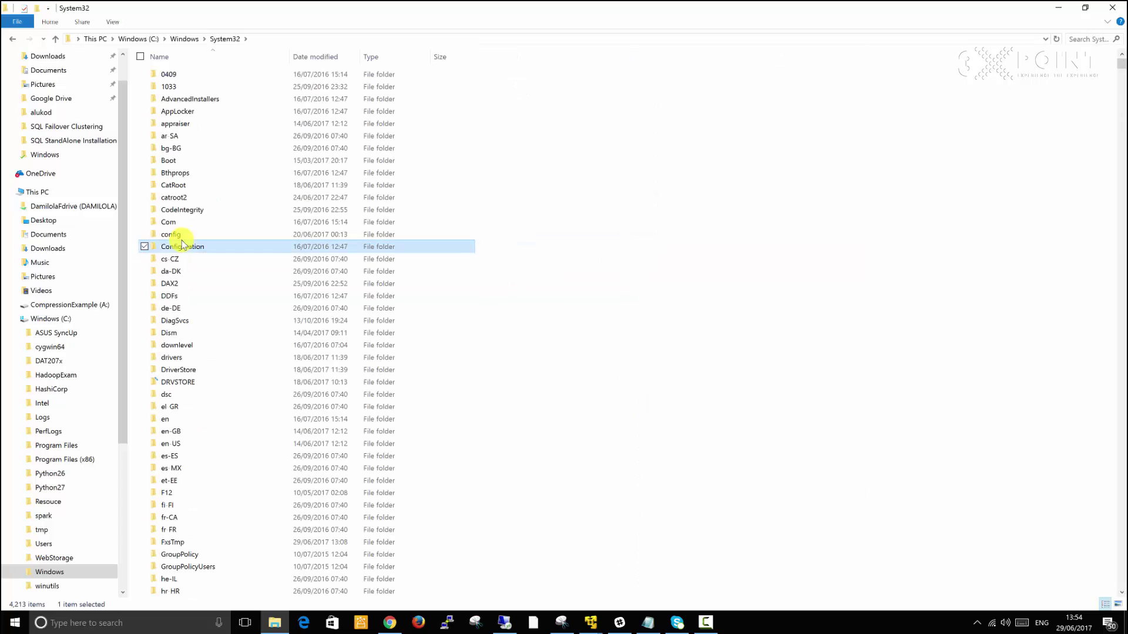
type("dr")
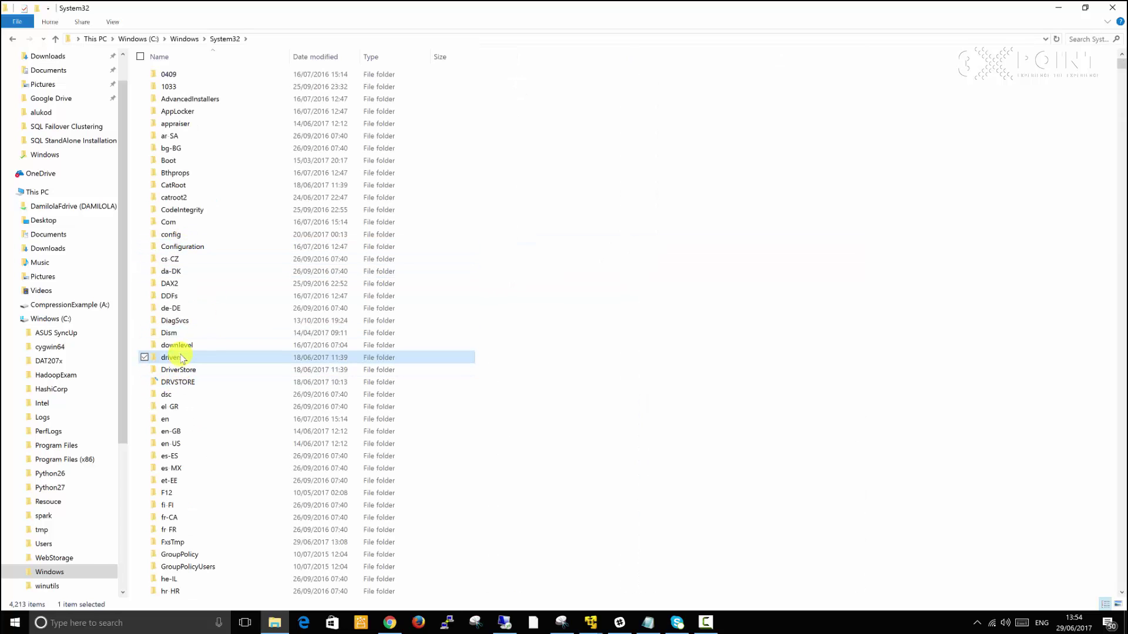
double_click(181, 359)
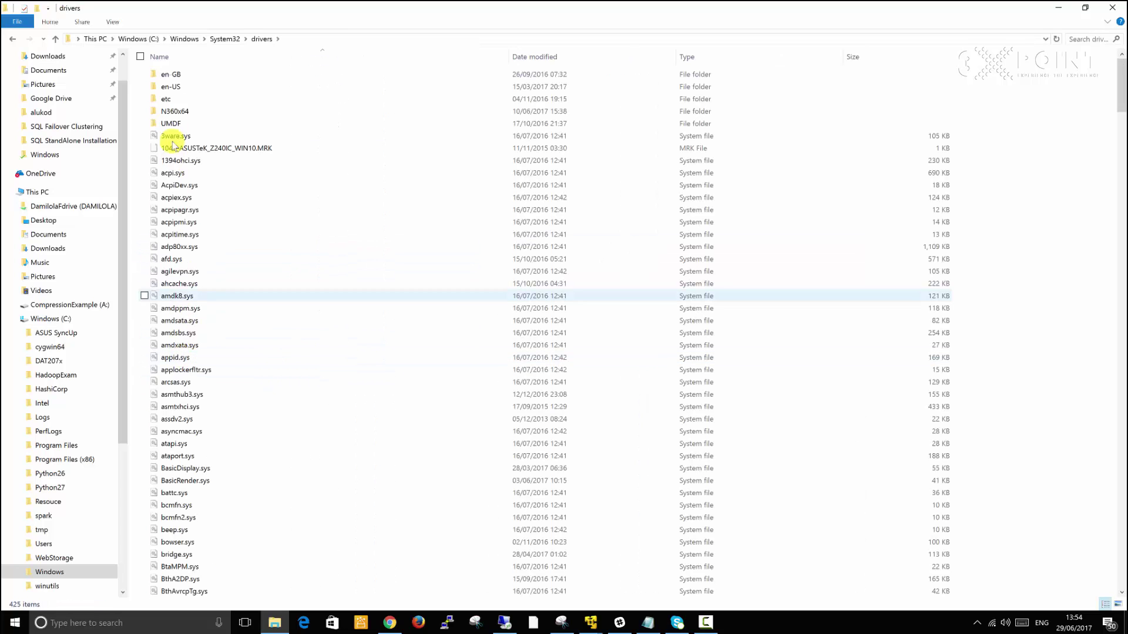
left_click(177, 99)
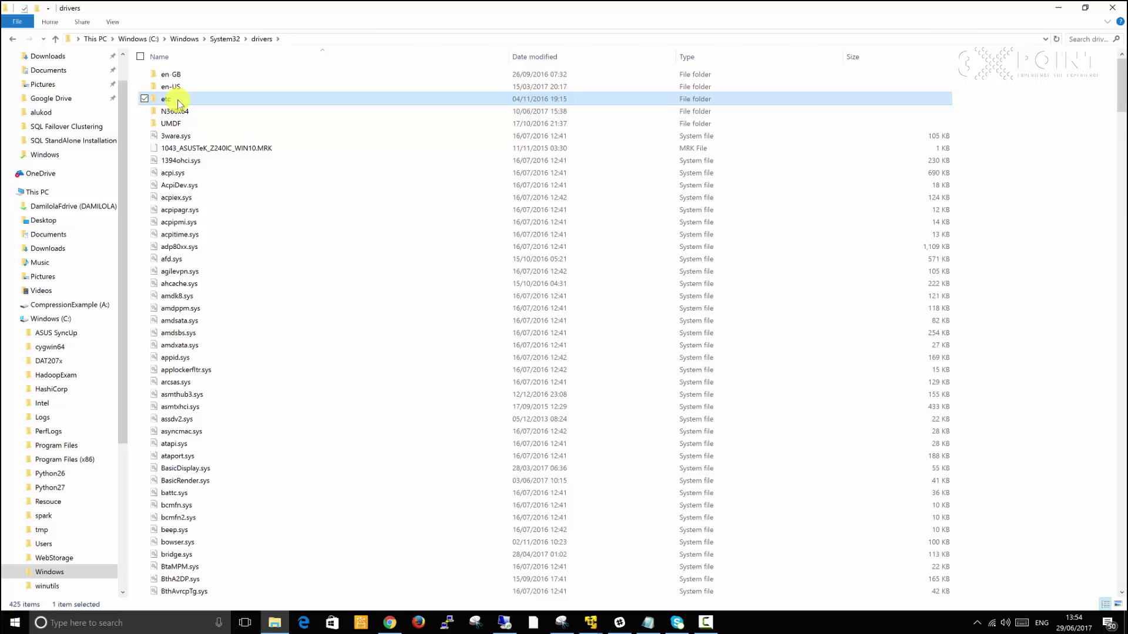
double_click(177, 100)
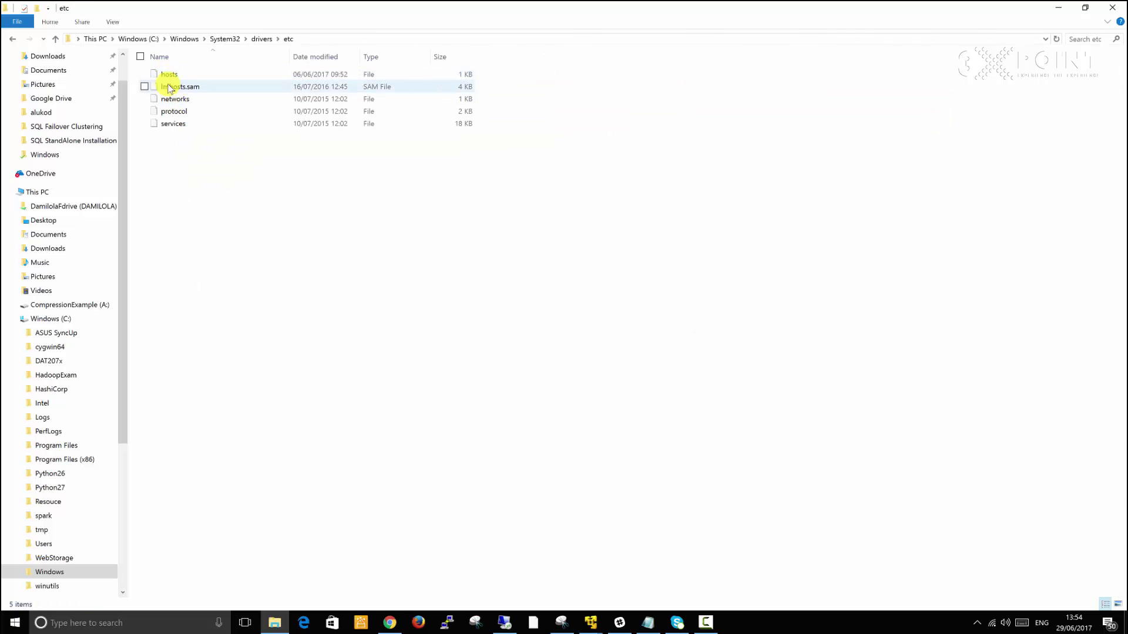
left_click(174, 75)
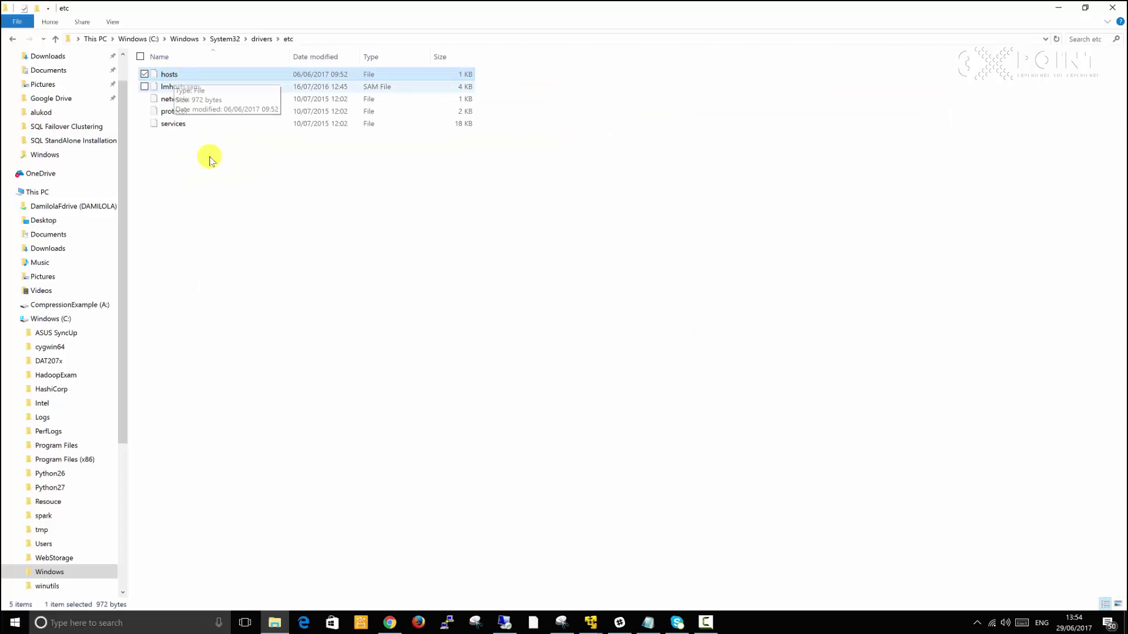
right_click(186, 77)
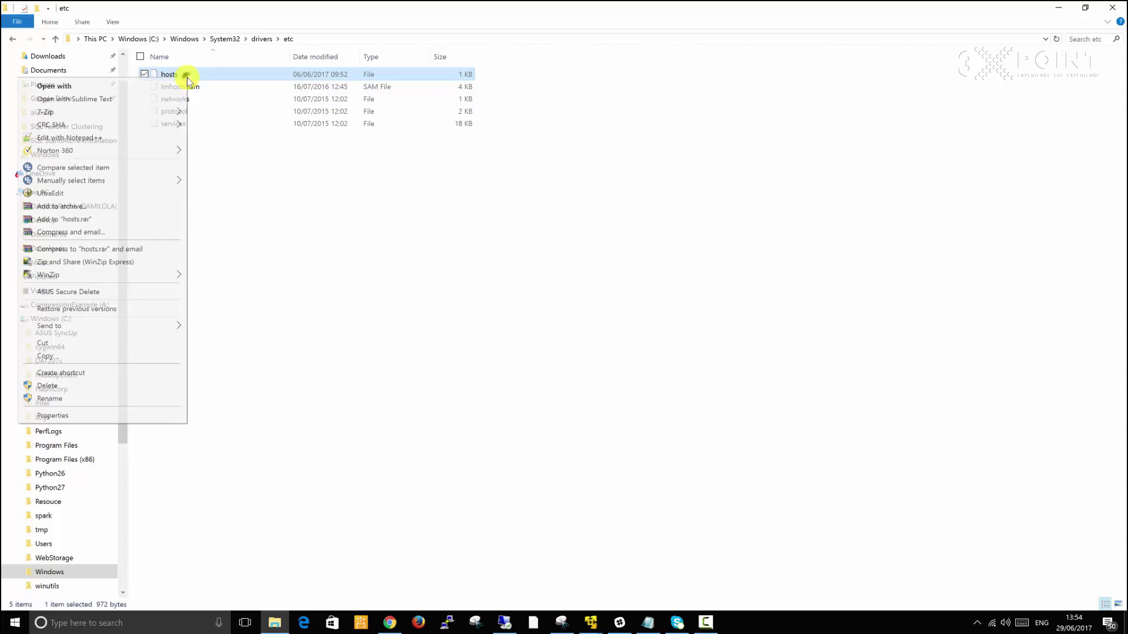
Step: Open hosts in Notepad++ and cut then re-paste the prodserver and prd1–prd4 lines
left_click(60, 138)
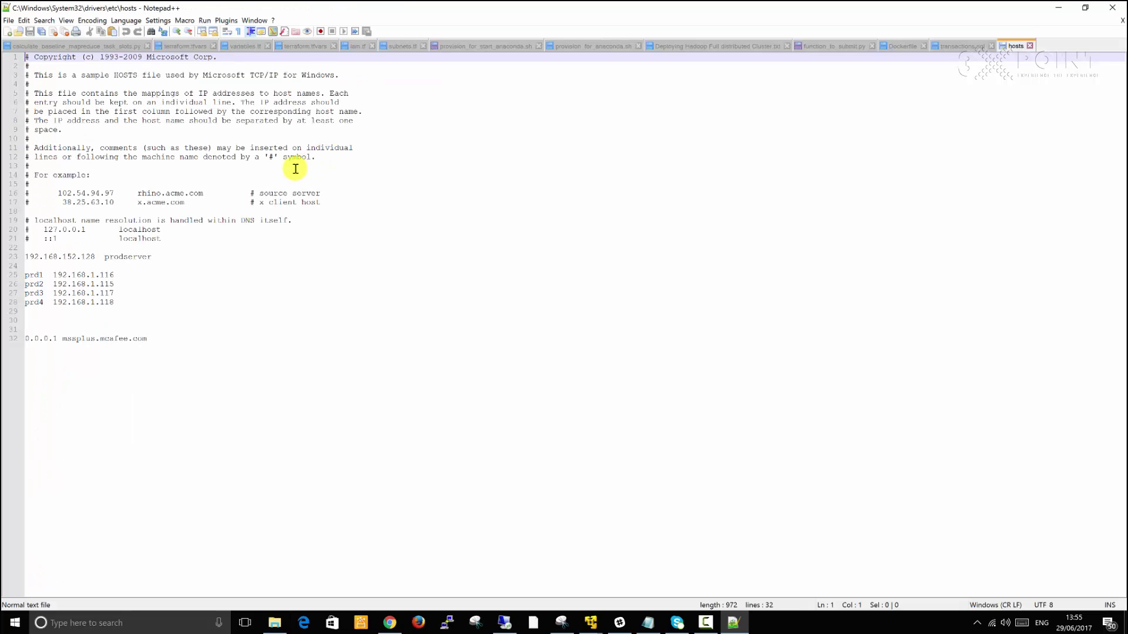
left_click_drag(189, 350, 144, 126)
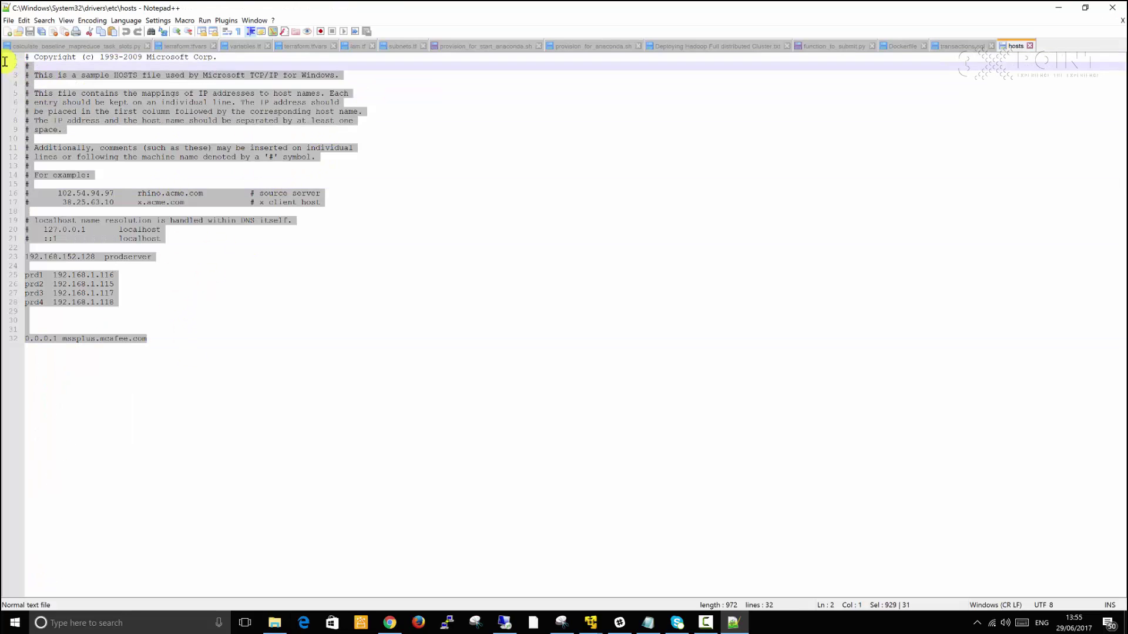
left_click(131, 304)
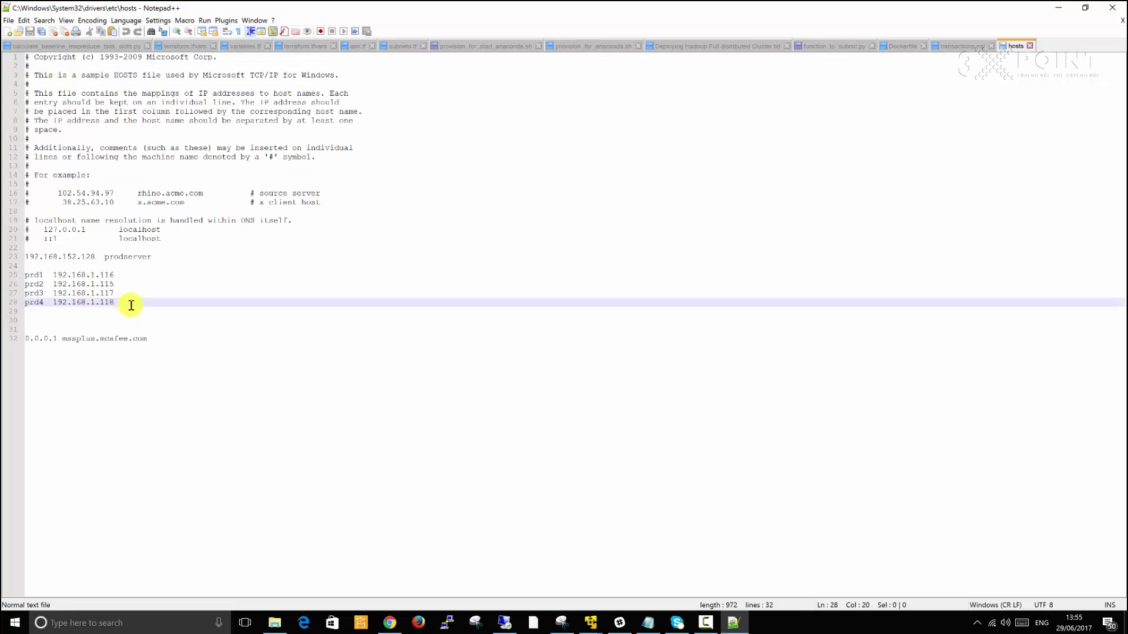
left_click_drag(130, 303, 5, 258)
key("ctrl+c")
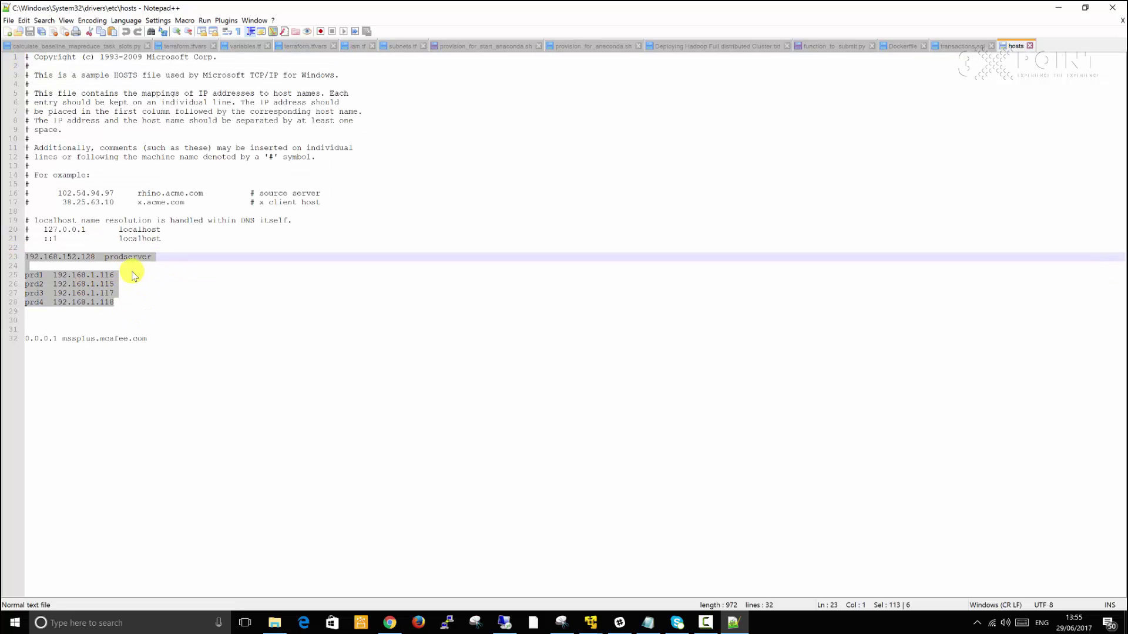
key("Delete")
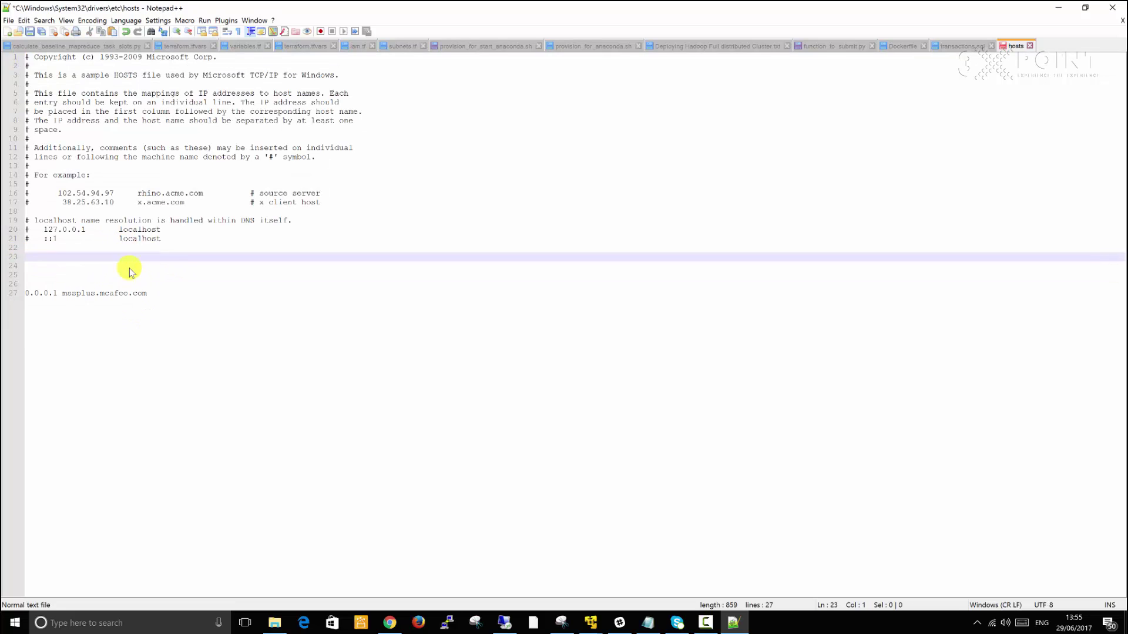
key("Delete")
key("Delete")
key("Delete")
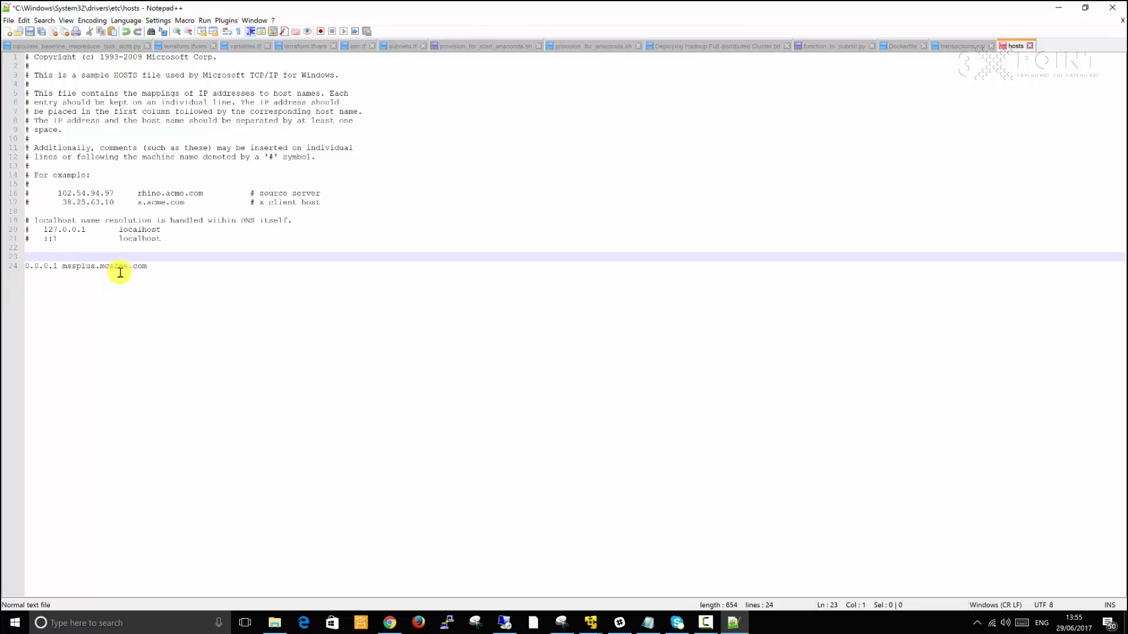
key("ctrl+z")
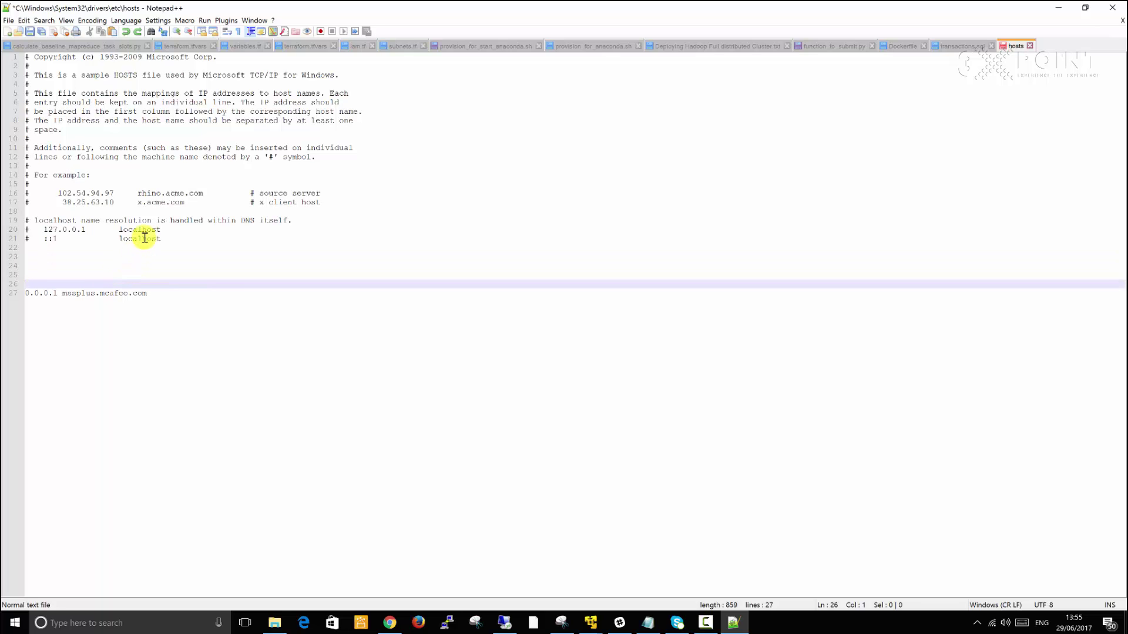
key("ctrl+v")
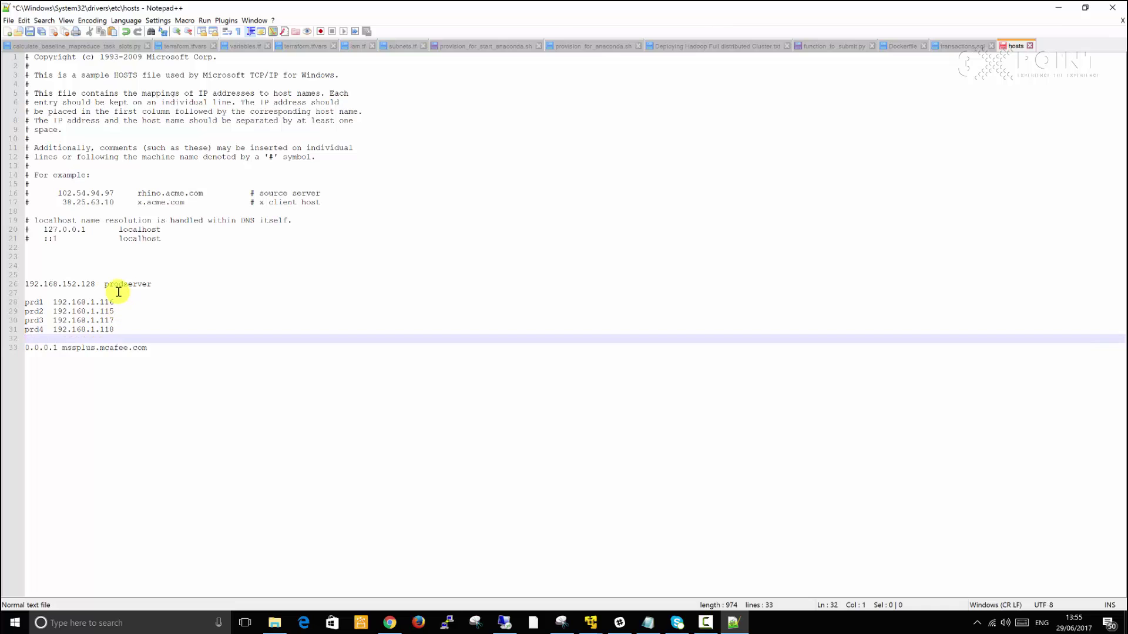
Step: Type 'Entry' on line 23 above the prodserver mapping and save the hosts file
left_click(61, 268)
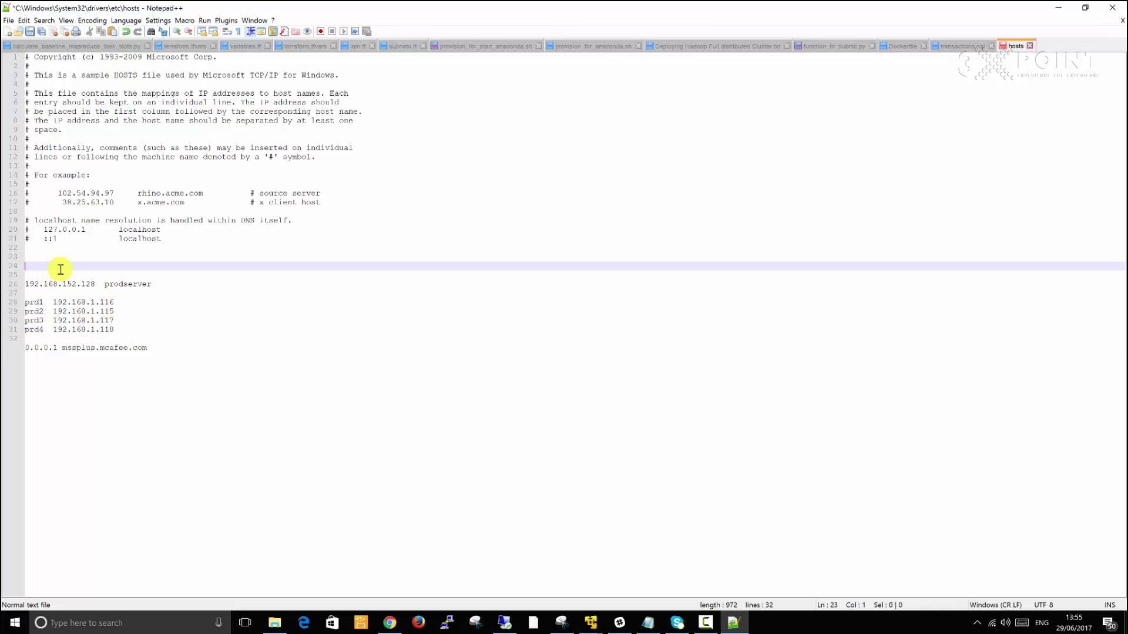
key("BackSpace")
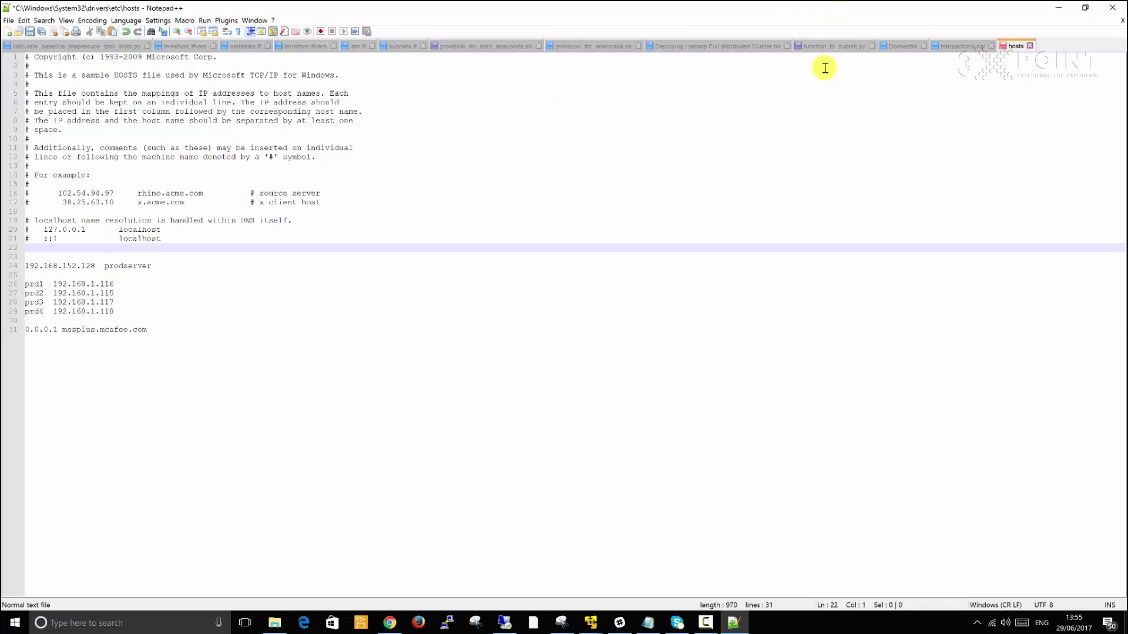
key("Return")
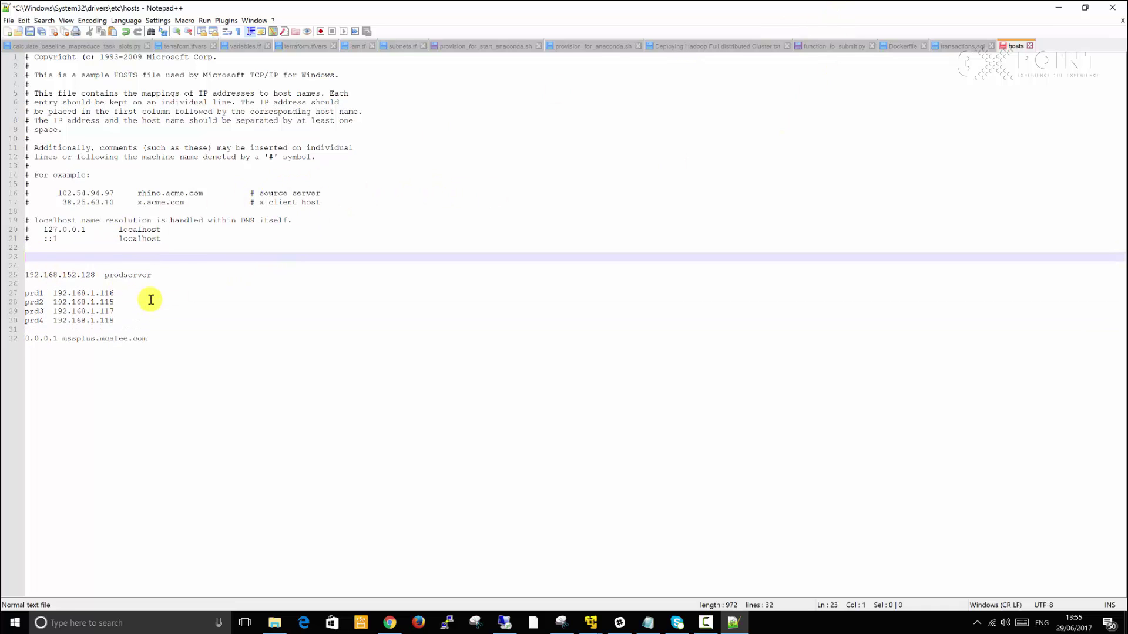
type("Entry")
left_click_drag(50, 257, 9, 258)
left_click(63, 260)
key("ctrl+s")
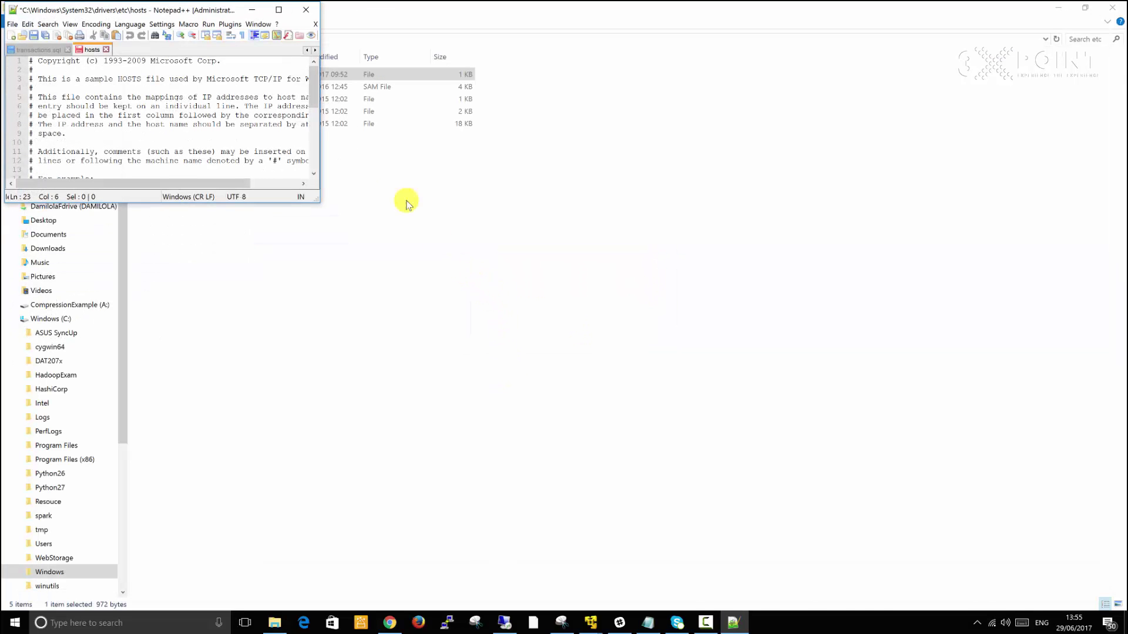
Step: Maximize the administrator Notepad++ window and return to the end of the Entry line
left_click_drag(134, 9, 613, 138)
left_click(758, 143)
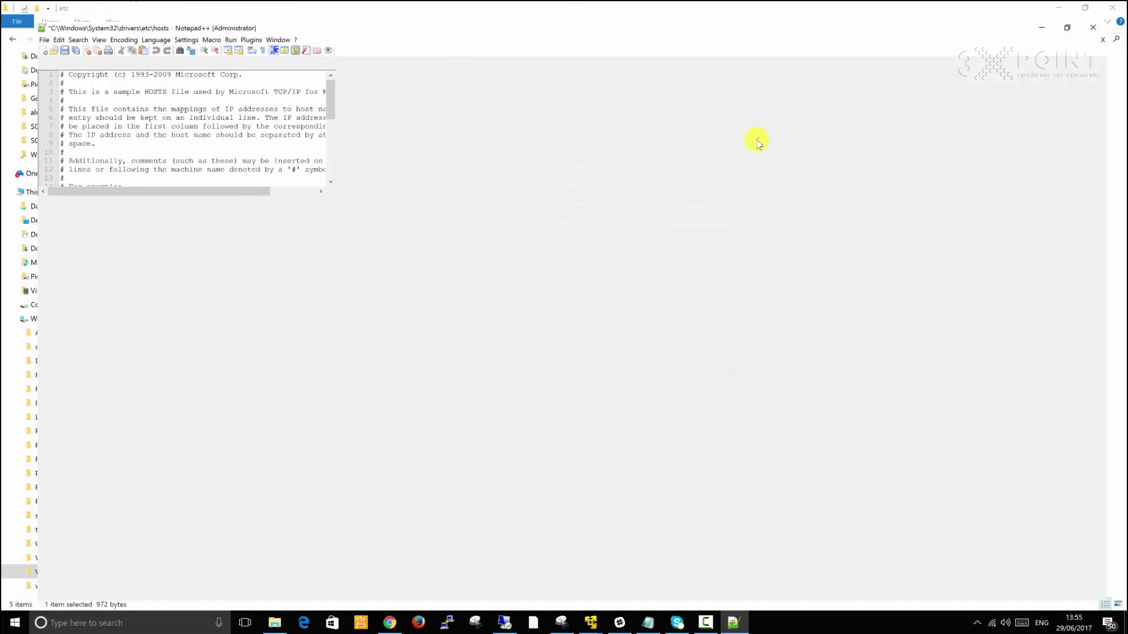
left_click(192, 227)
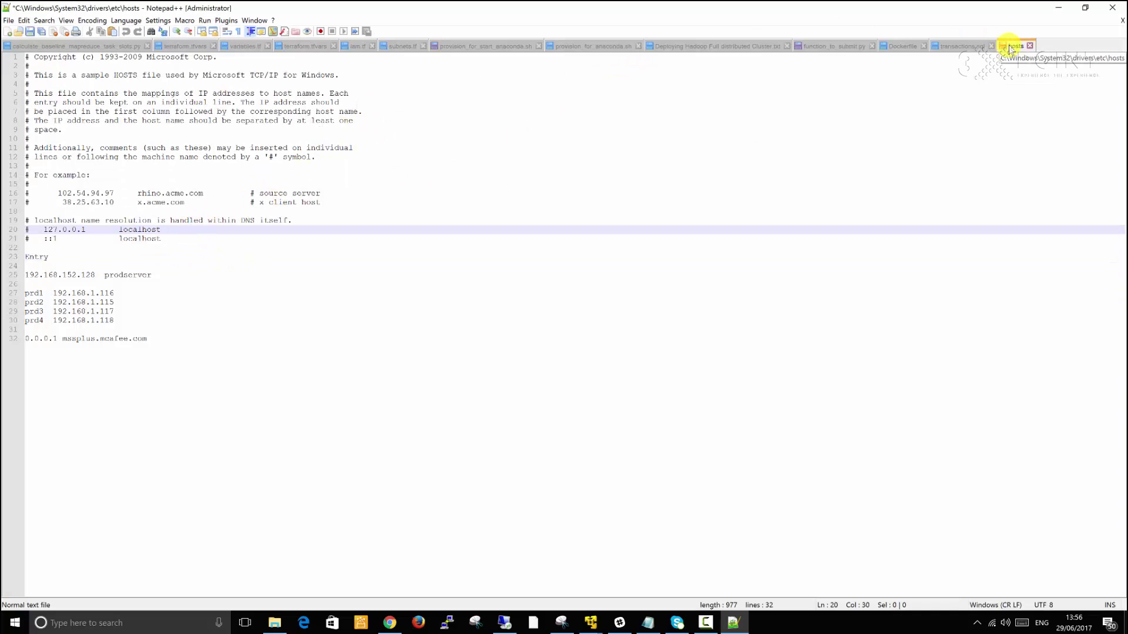
left_click(74, 254)
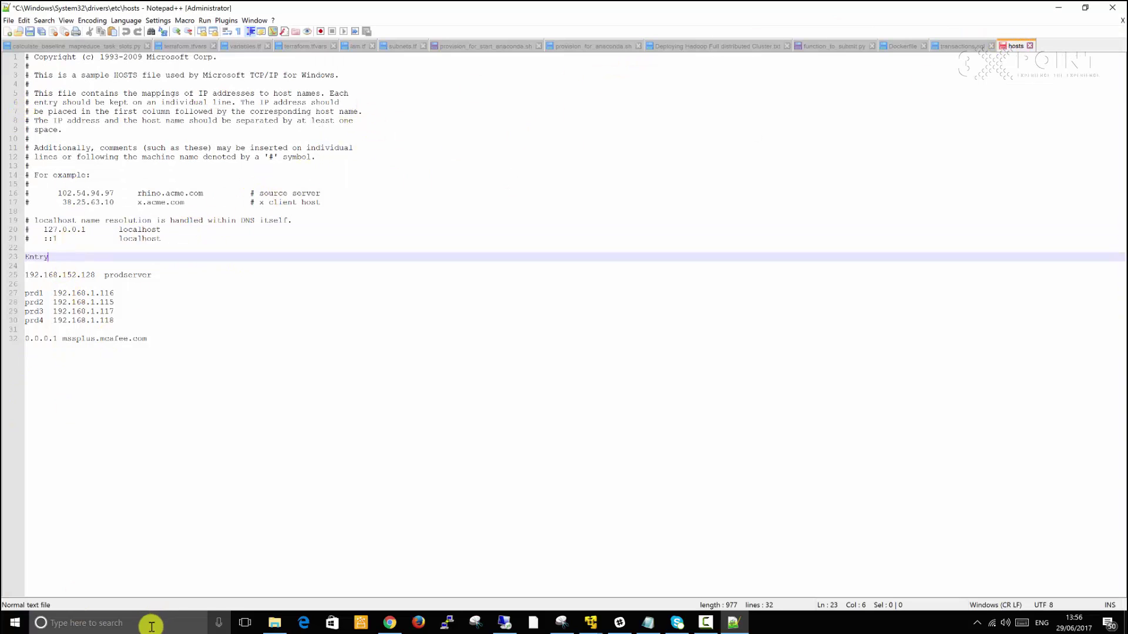
Step: Open the hosts file in Notepad via Open with from the etc folder
left_click(286, 623)
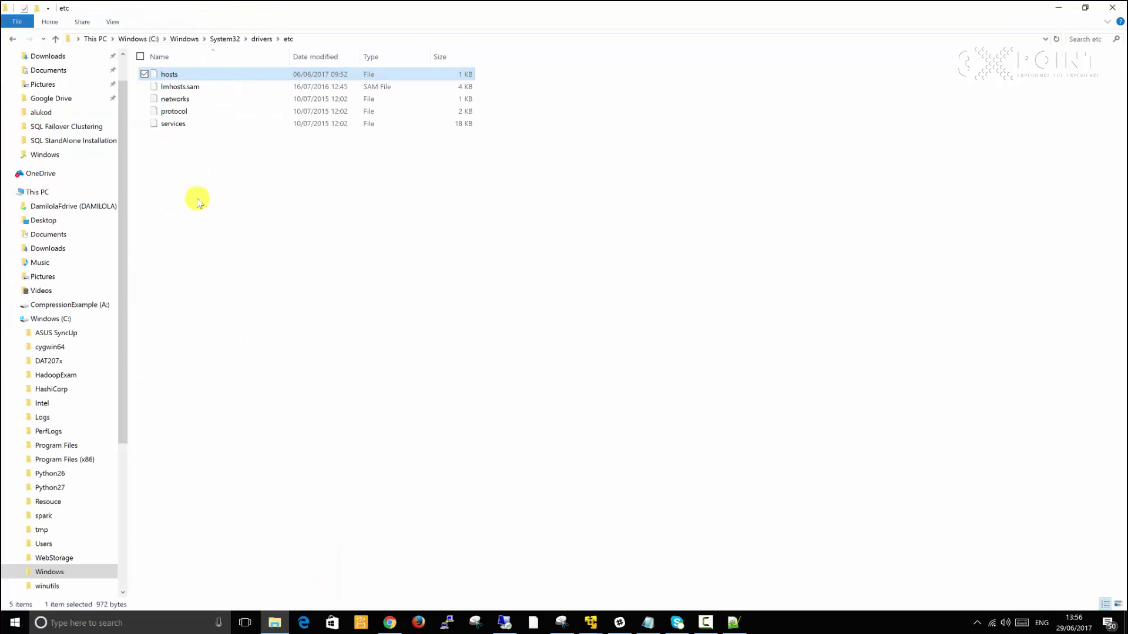
right_click(172, 75)
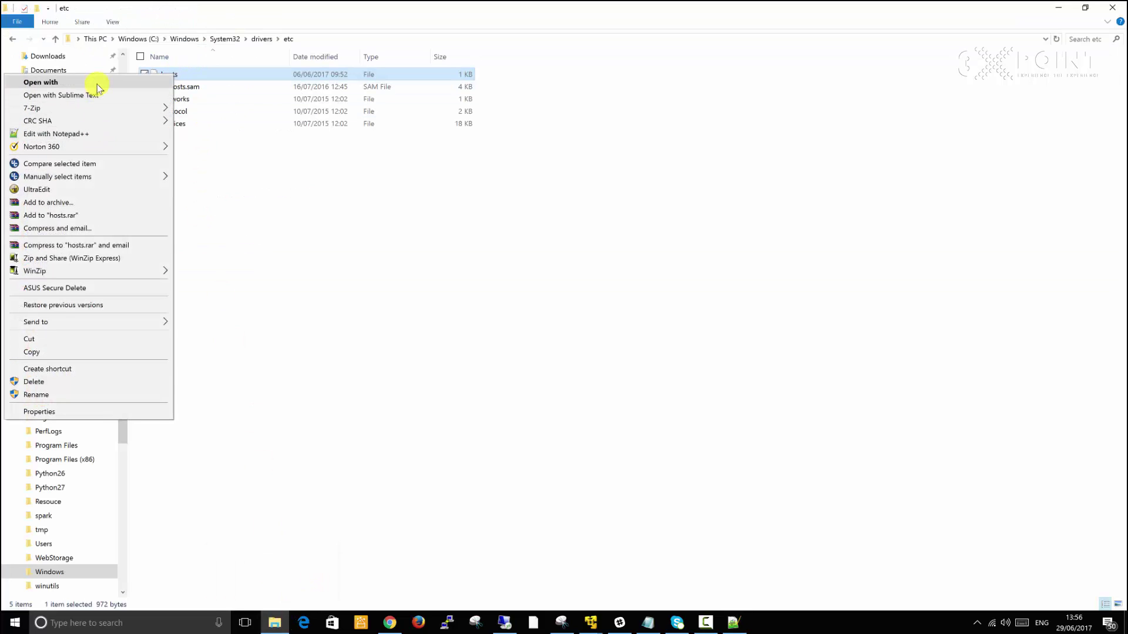
left_click(93, 84)
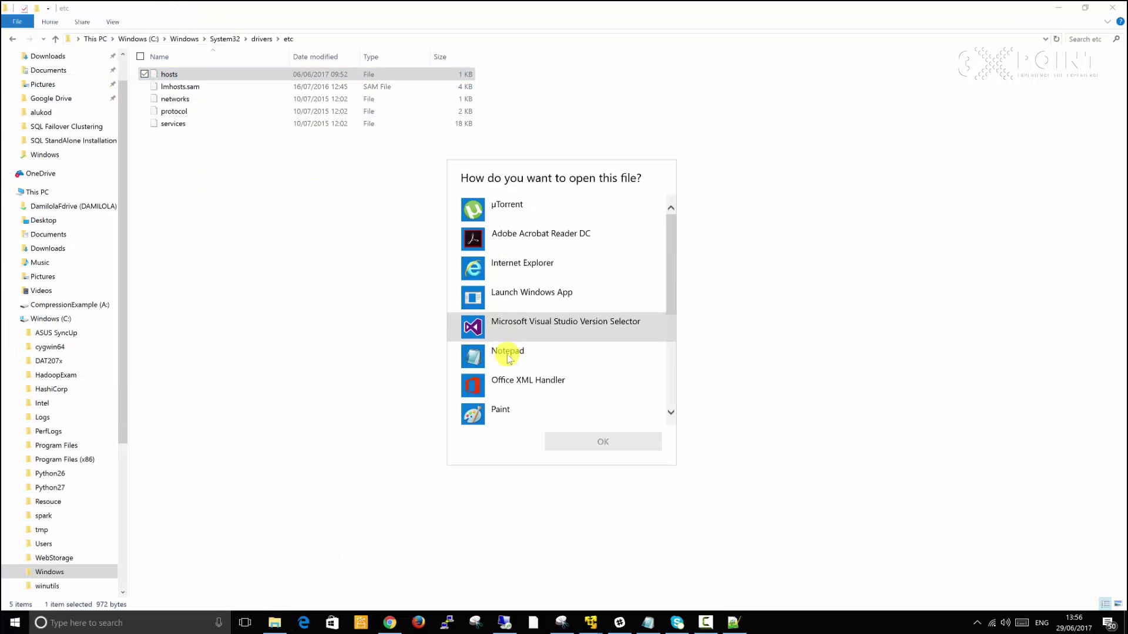
left_click(516, 354)
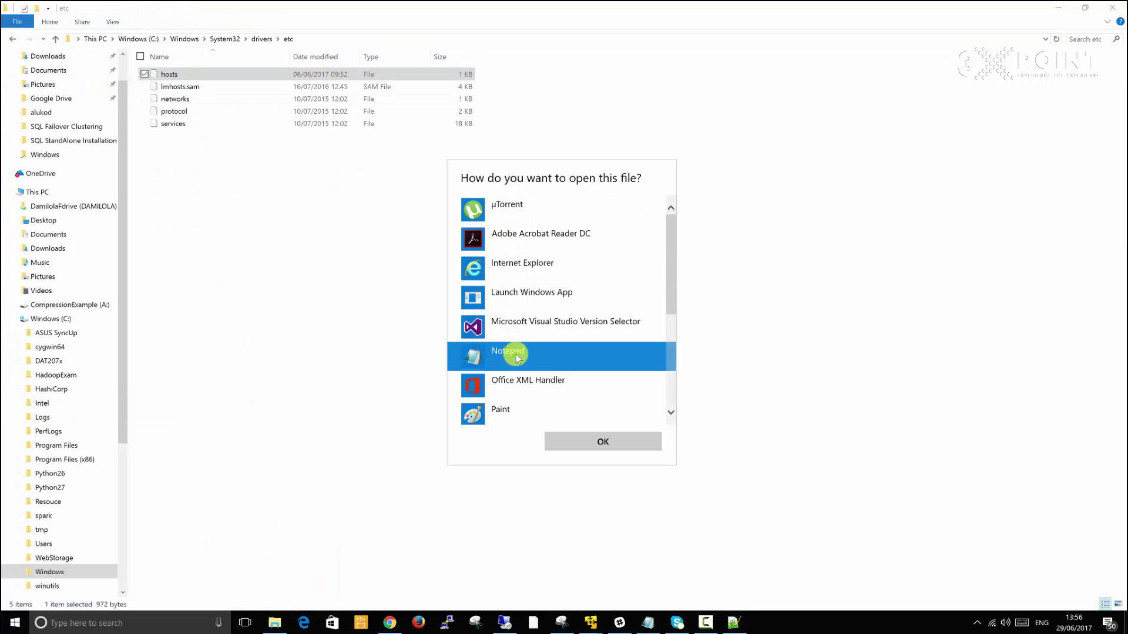
left_click(605, 442)
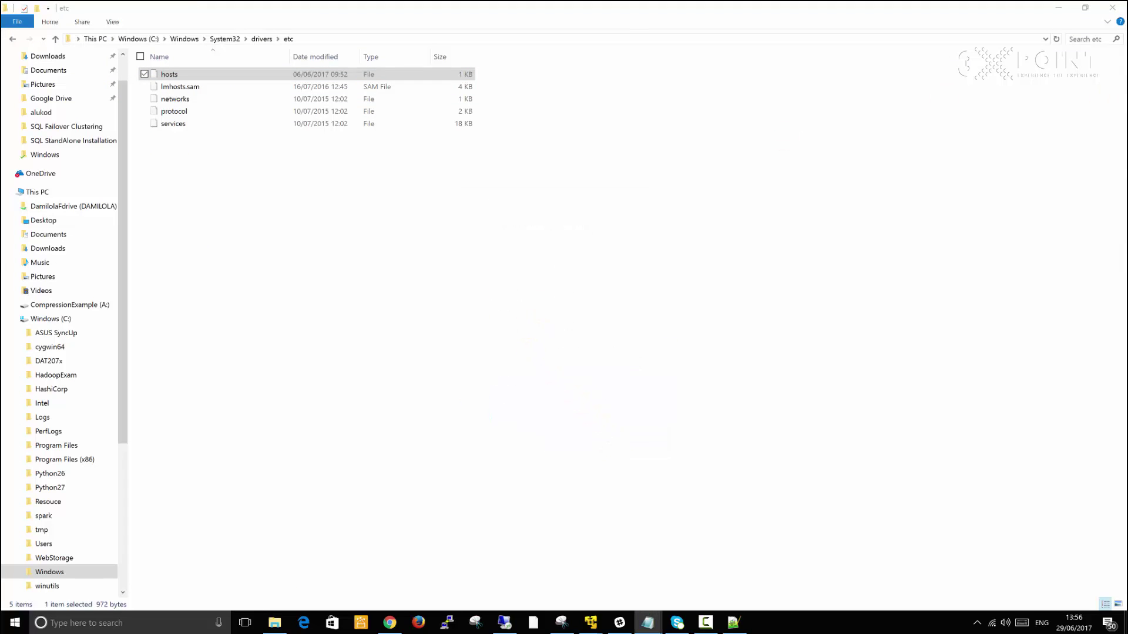
left_click_drag(986, 85, 365, 6)
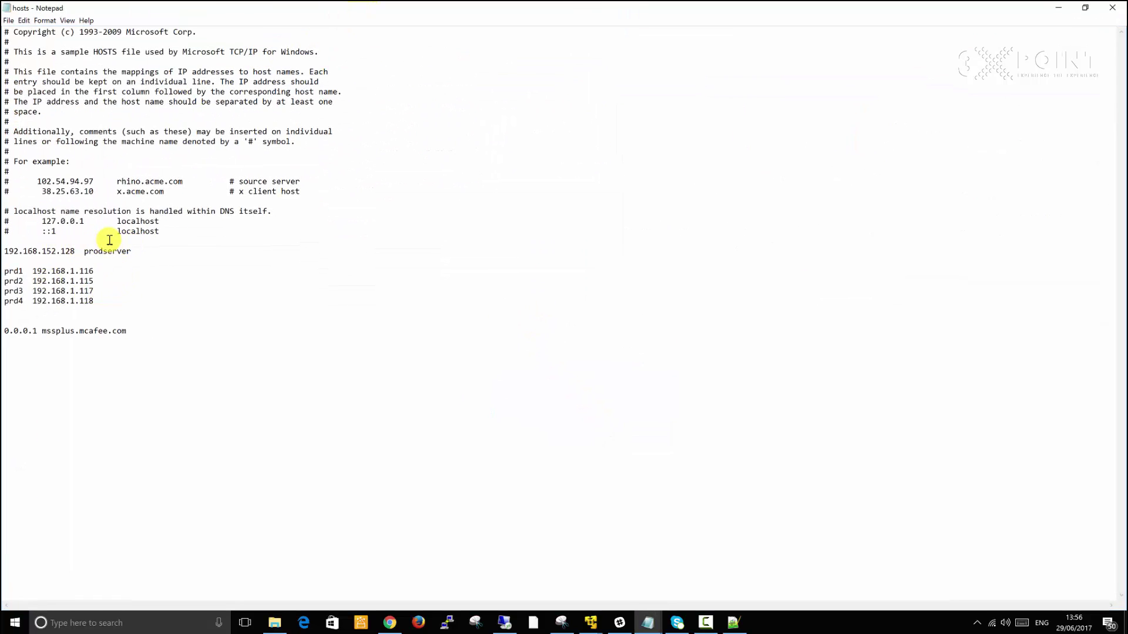
Step: Add blank lines above the prodserver entry and start Save As listing All Files
left_click(37, 244)
key("Return")
key("Return")
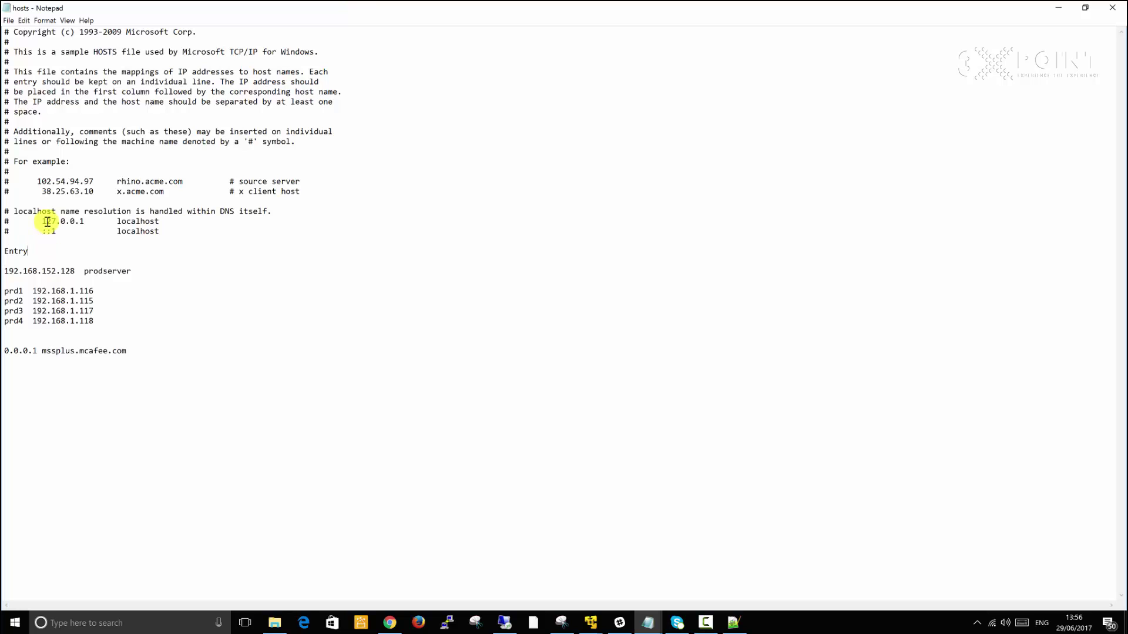
left_click(8, 20)
left_click(31, 67)
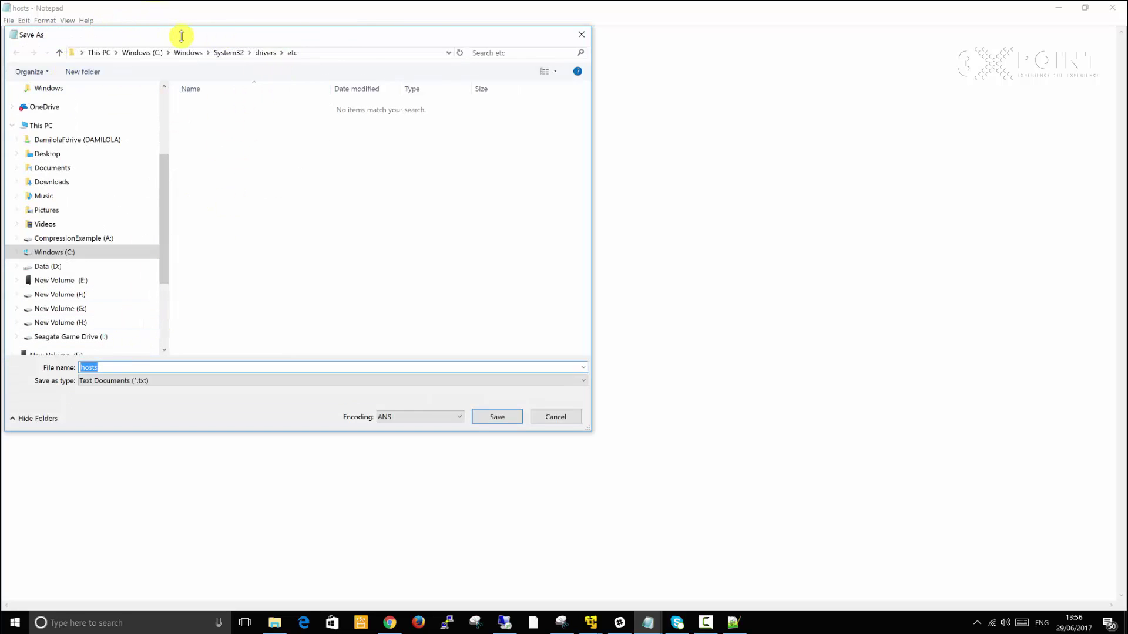
left_click(498, 418)
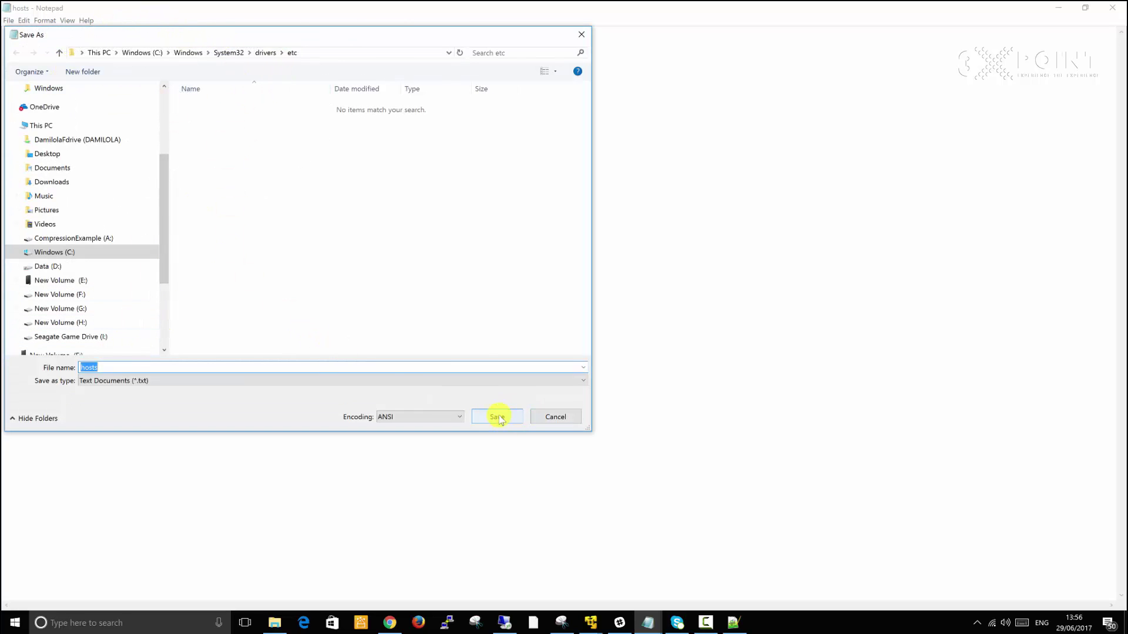
left_click(455, 381)
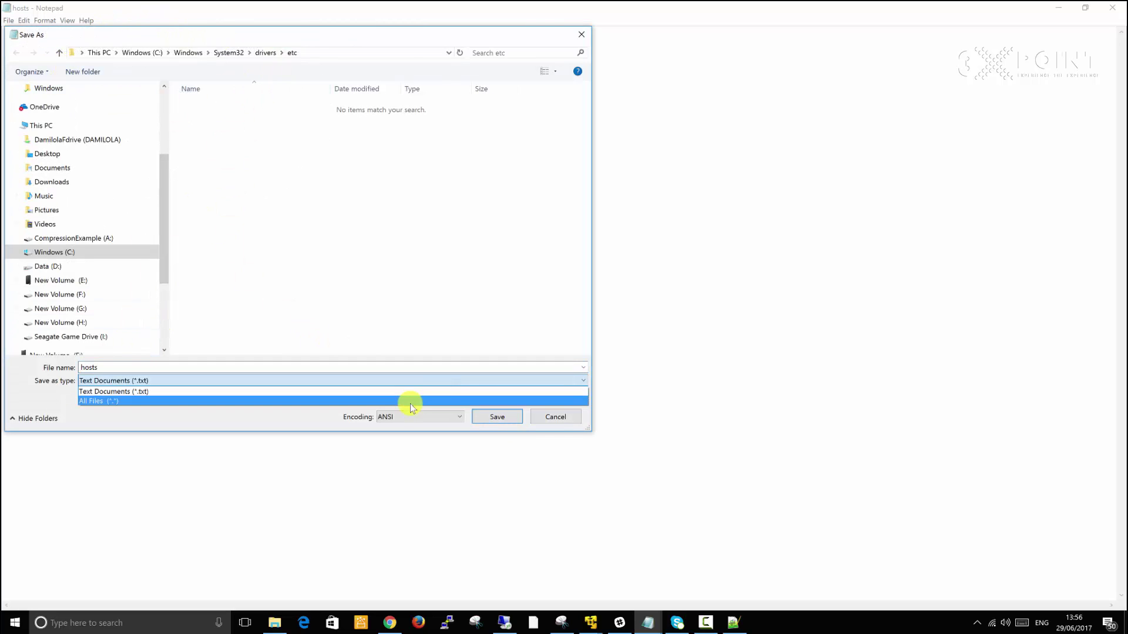
left_click(410, 404)
Step: Save over the existing hosts file, confirm replacing it, and dismiss the 'Access is denied' error
left_click(201, 105)
left_click(496, 416)
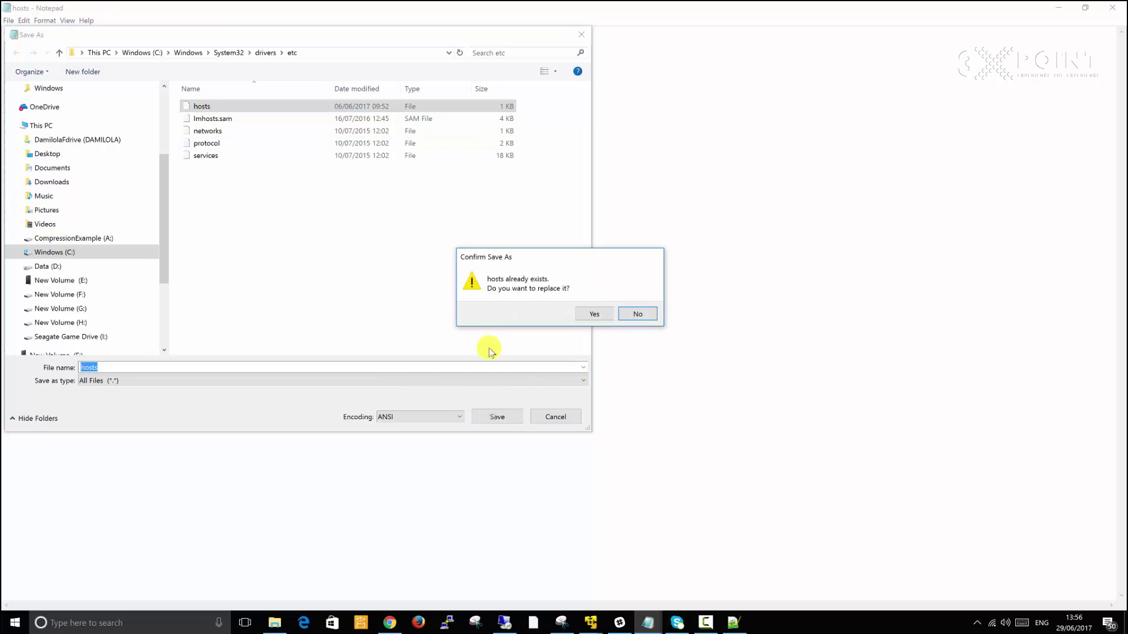
left_click(586, 315)
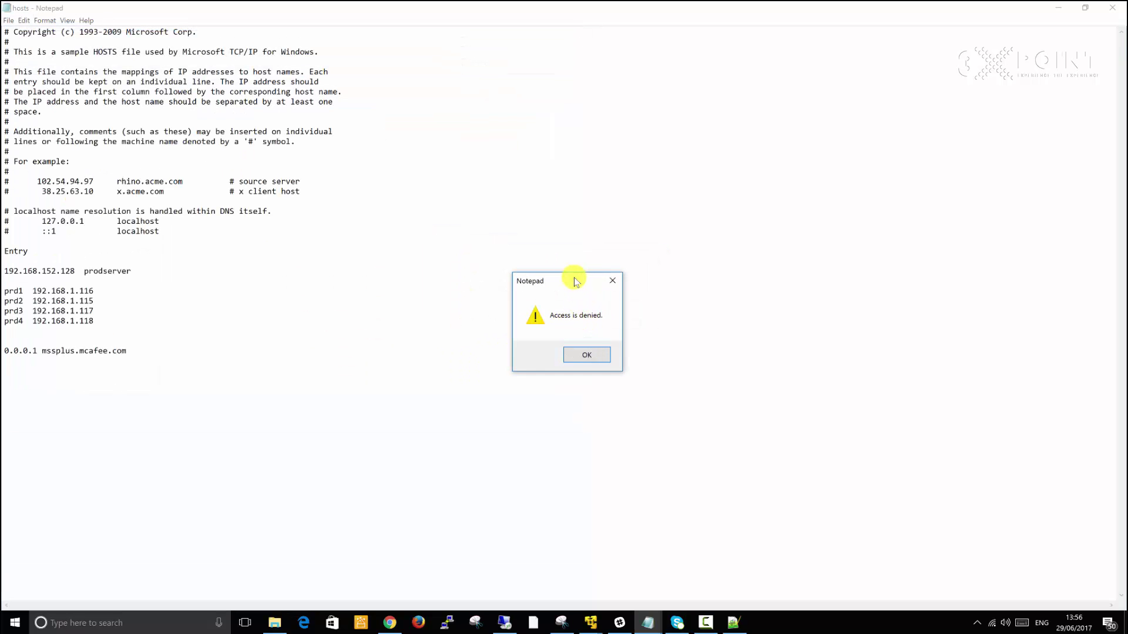
left_click_drag(566, 274, 507, 150)
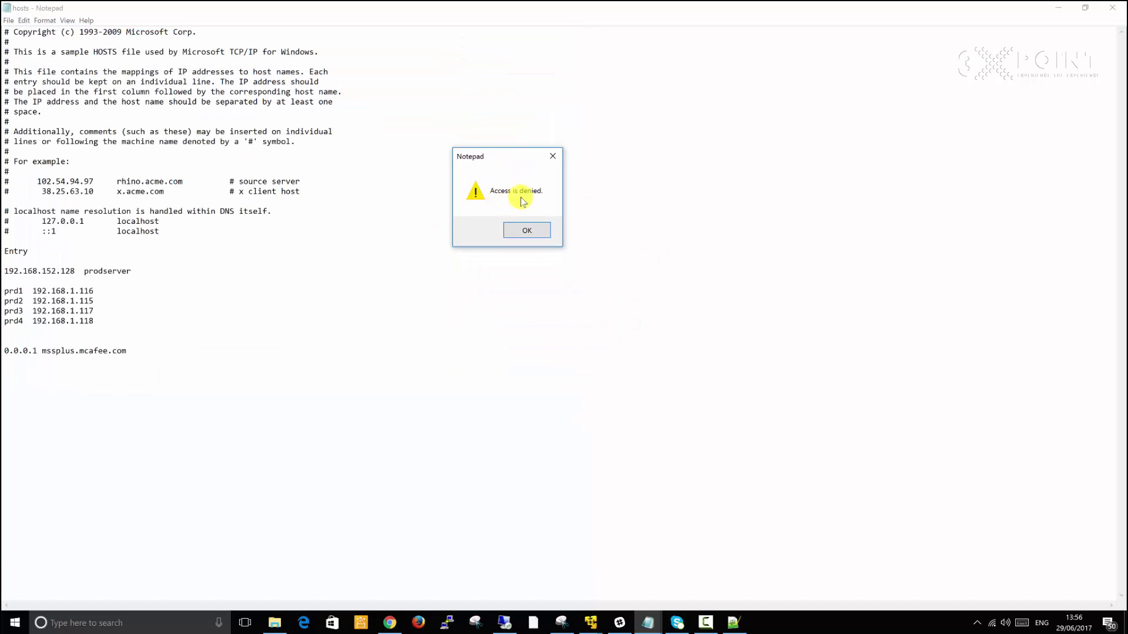
left_click(527, 231)
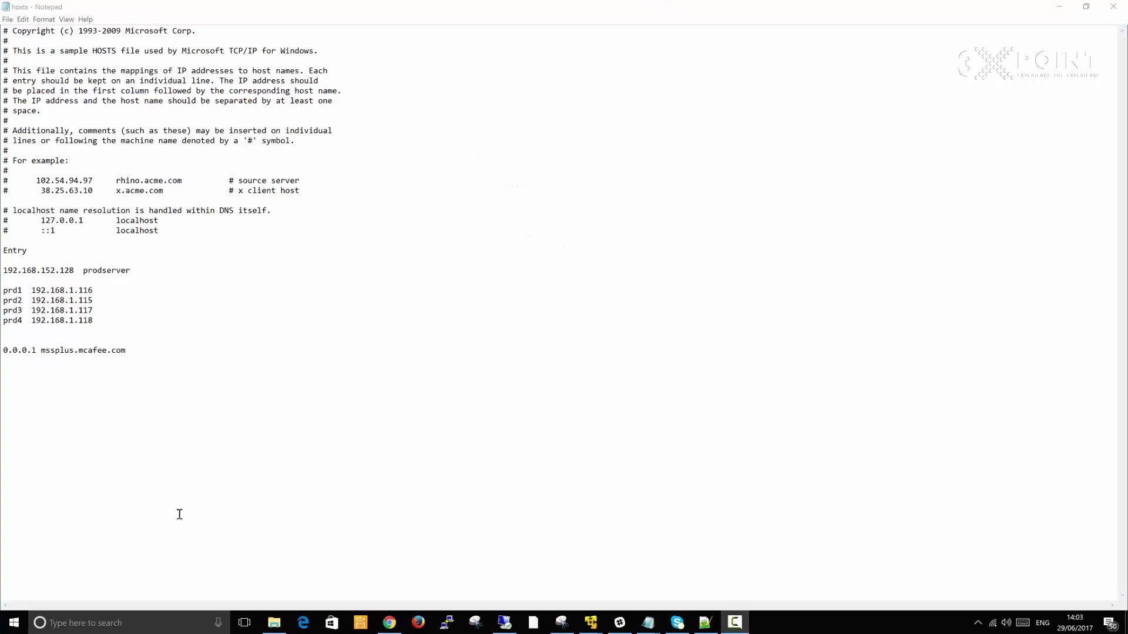
Step: Launch a new Notepad window from a taskbar search for 'note'
left_click(141, 626)
type("note")
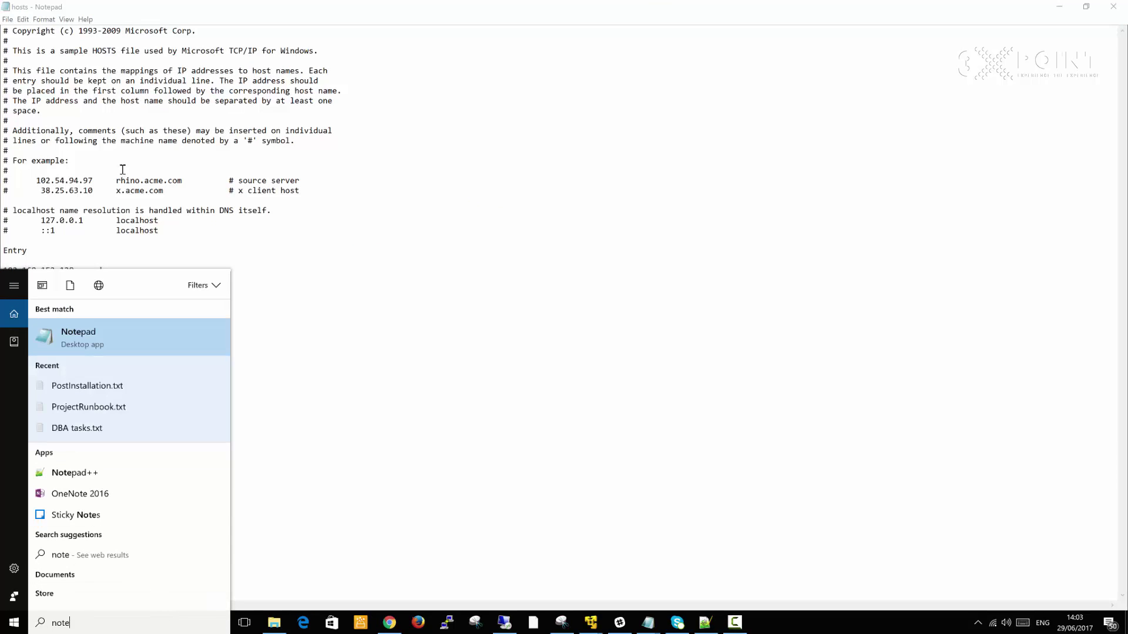
right_click(105, 344)
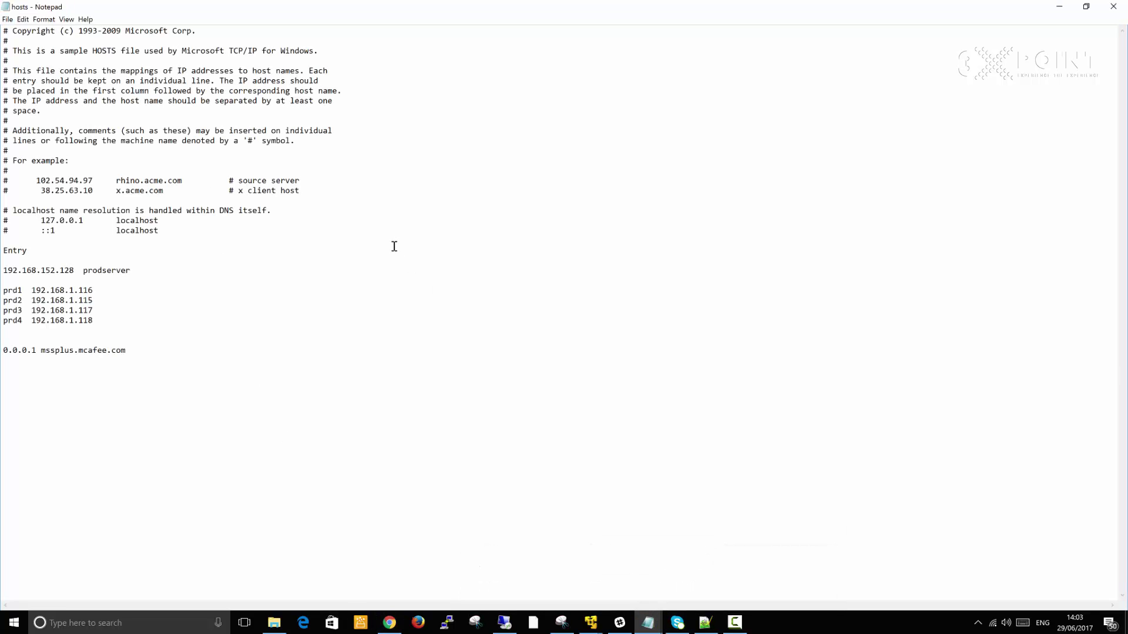
Step: Select and copy all of the hosts file text, then minimise the hosts window
key("shift+End")
key("ctrl+a")
key("ctrl+c")
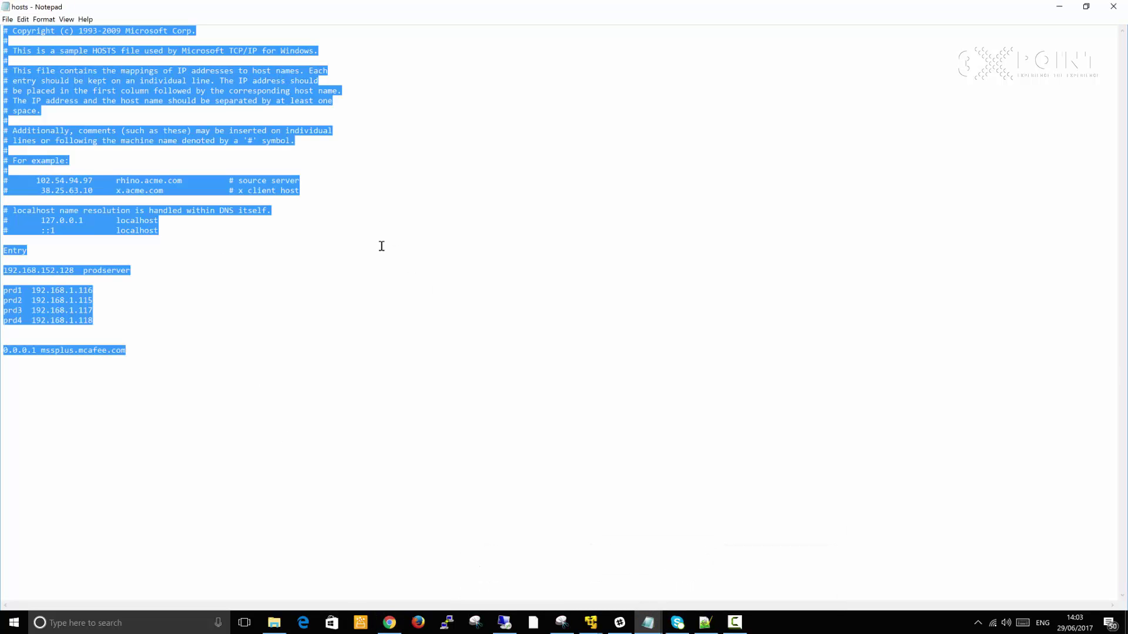
left_click(1059, 7)
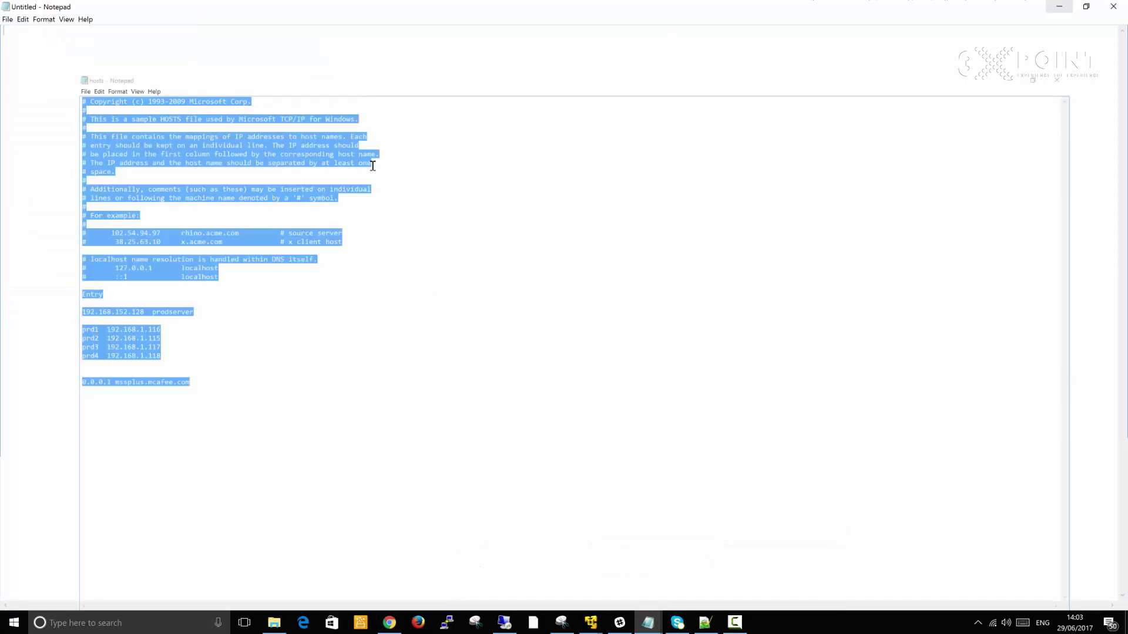
Step: Paste the hosts text and add 'secondary' and 'fileshare_server' lines below primary
key("ctrl+v")
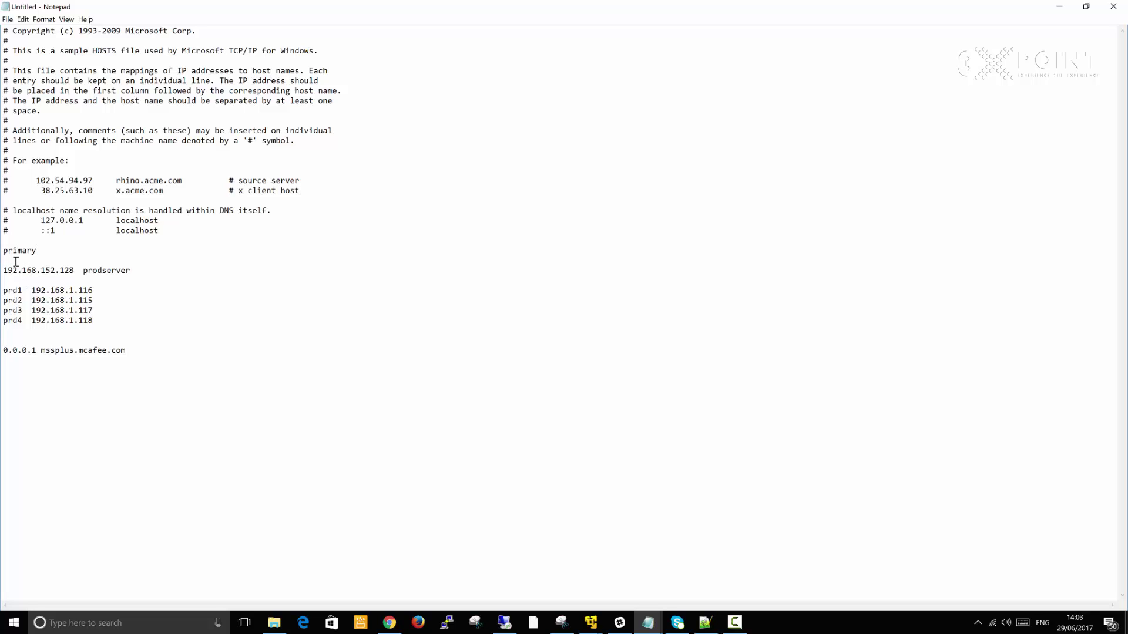
key("Return")
type("secondary")
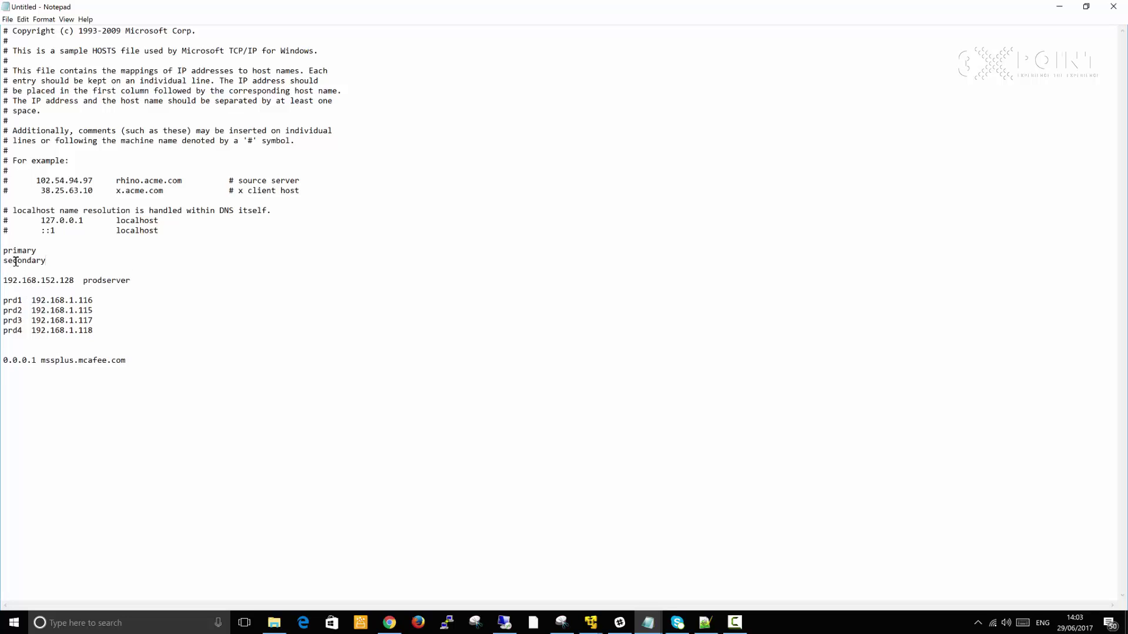
key("Return")
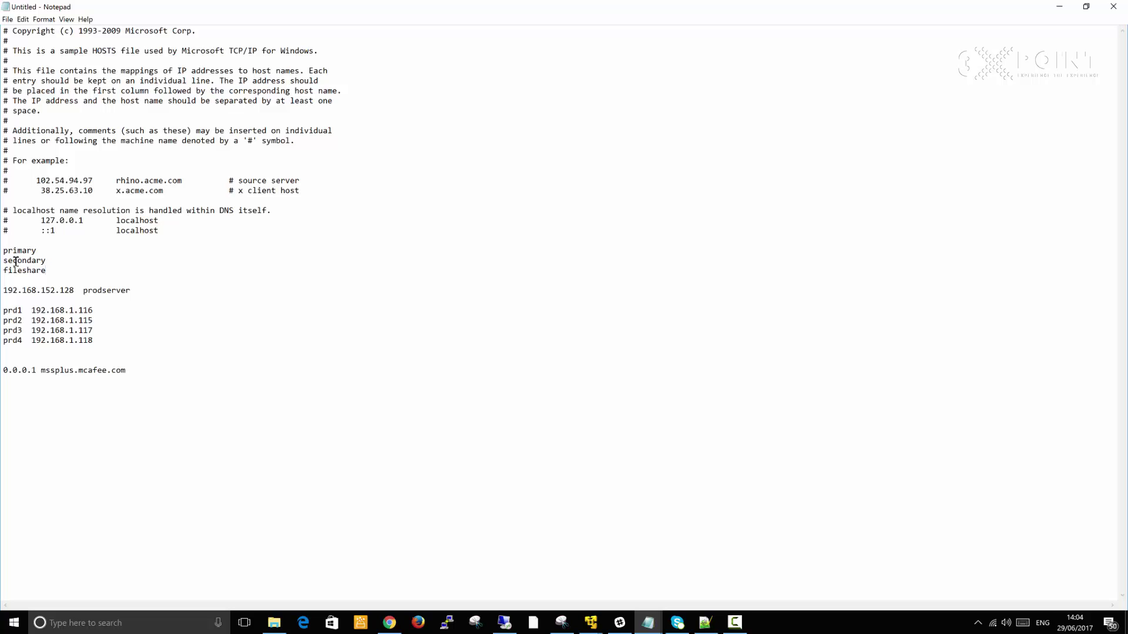
left_click(590, 622)
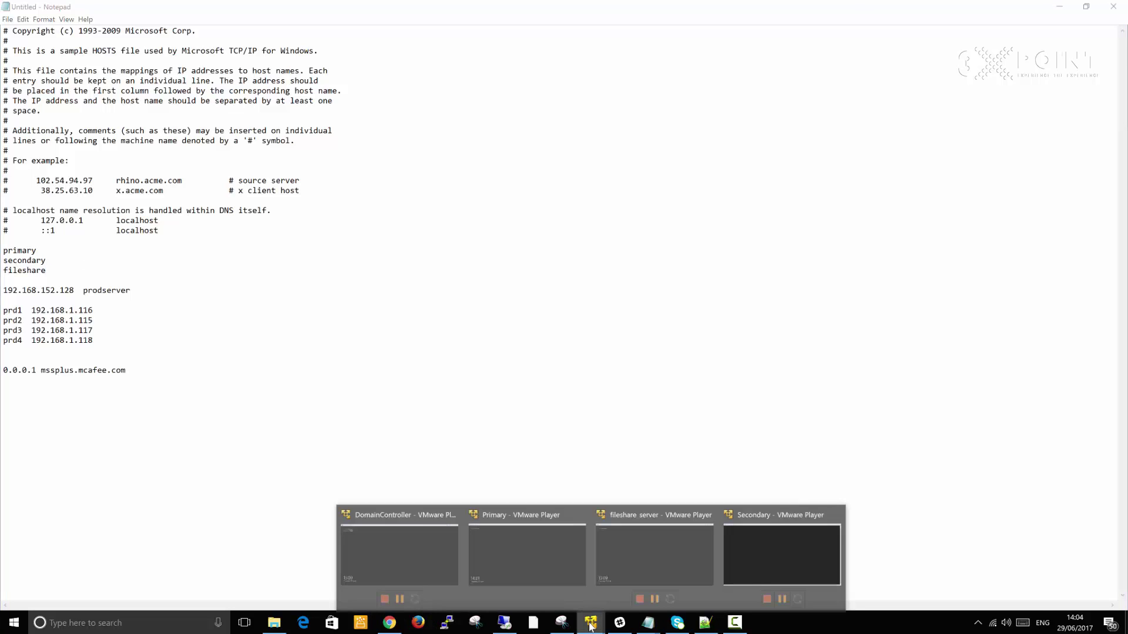
left_click(67, 273)
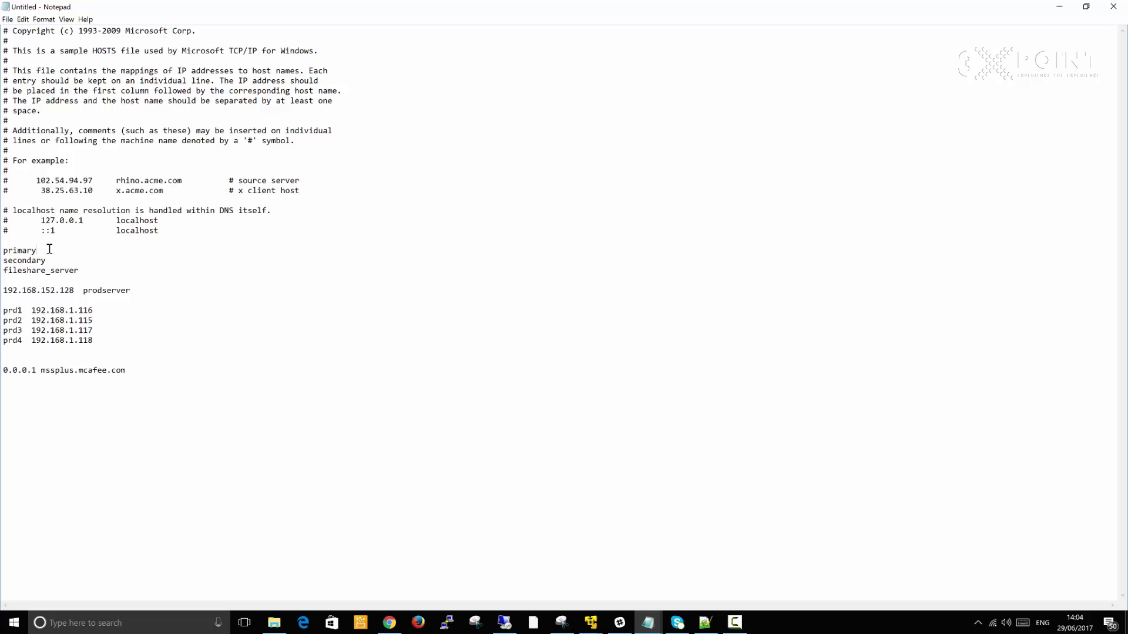
Step: Switch to the Primary VM and enter the account password to reach its Windows Server 2012 R2 desktop
left_click(590, 622)
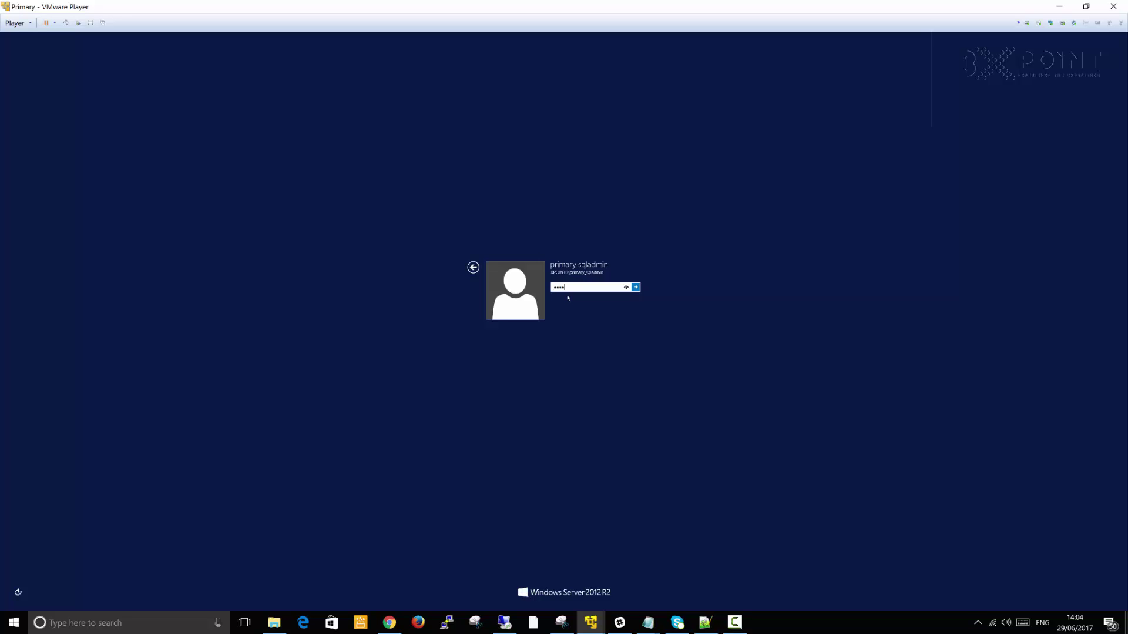
key("Return")
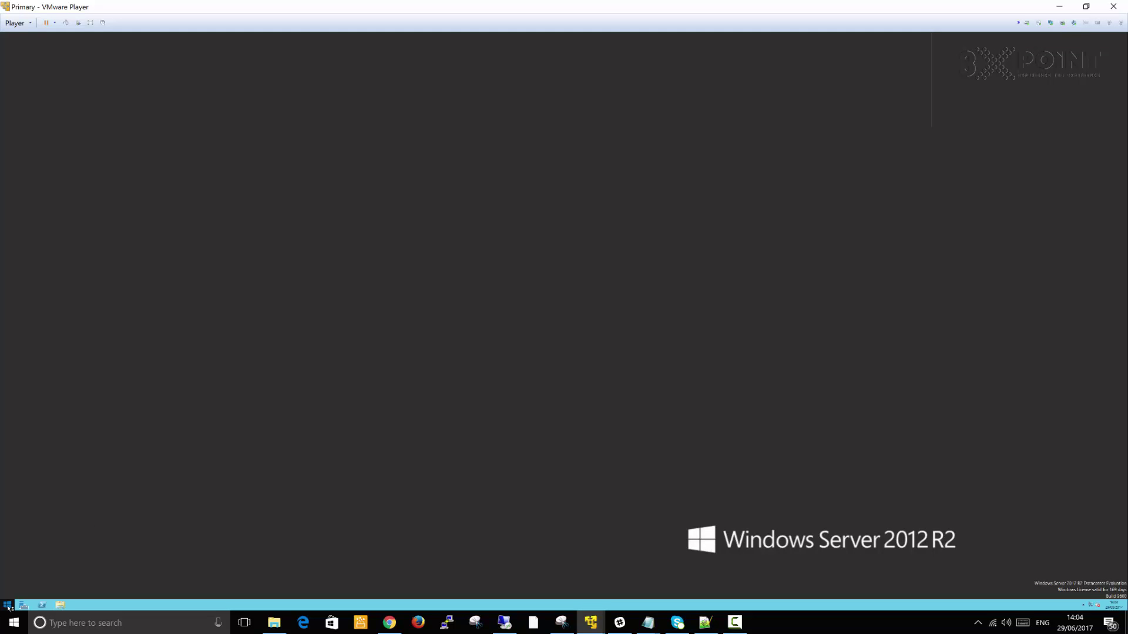
Step: Launch a Command Prompt on Primary by running cmd from the Run box
right_click(8, 605)
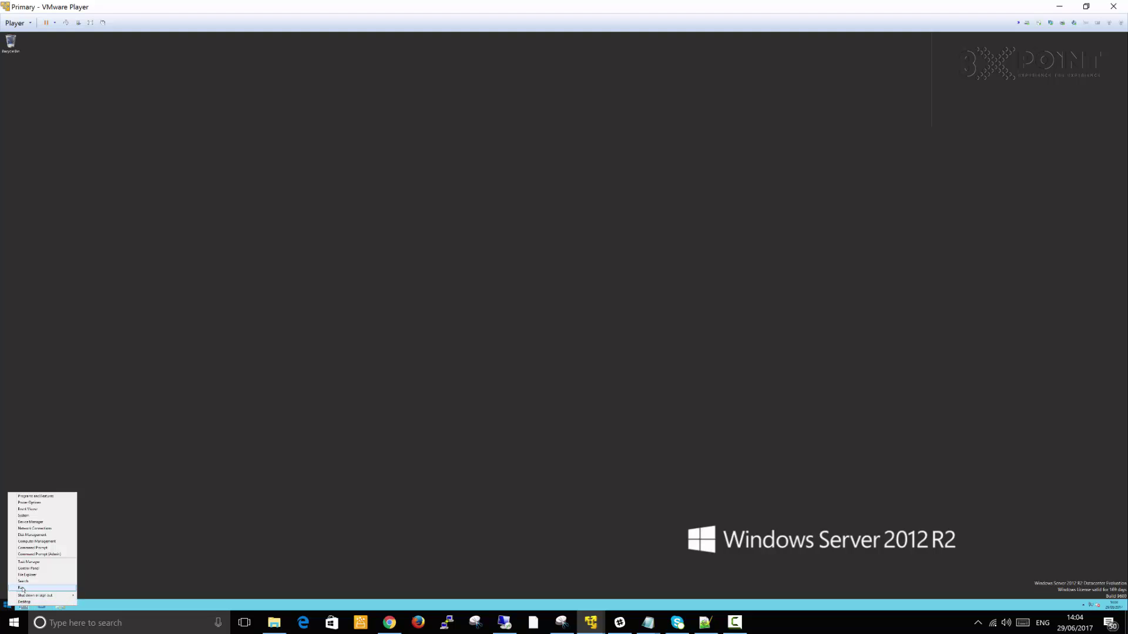
left_click(23, 588)
type("cmd")
key("Return")
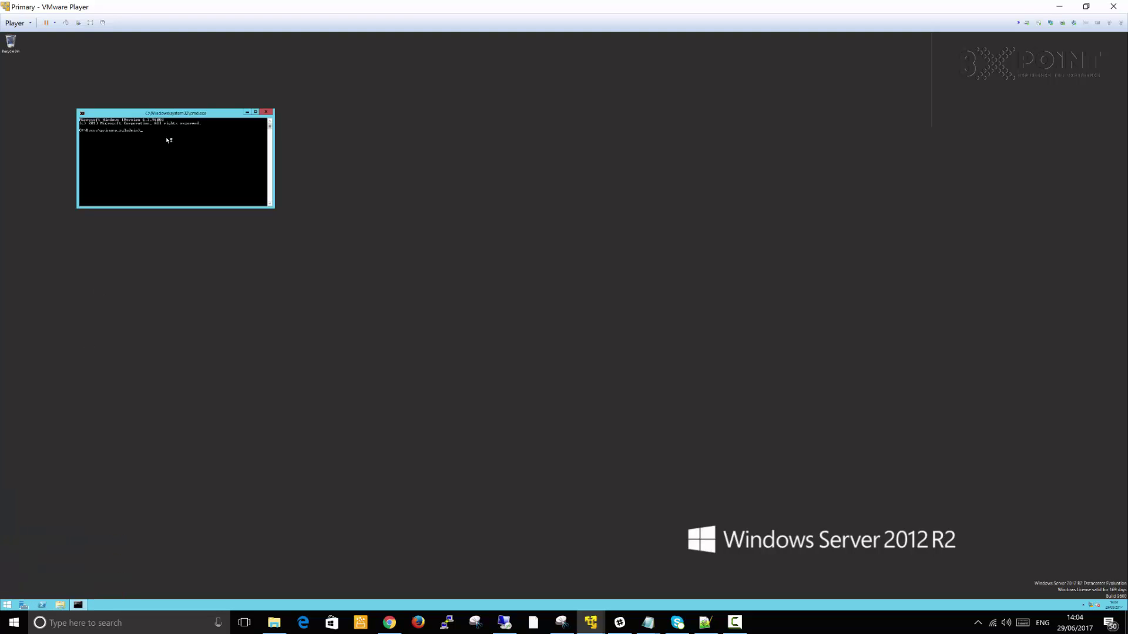
Step: Set the console font to Consolas size 36 and run ipconfig, showing 192.168.1.130
right_click(102, 111)
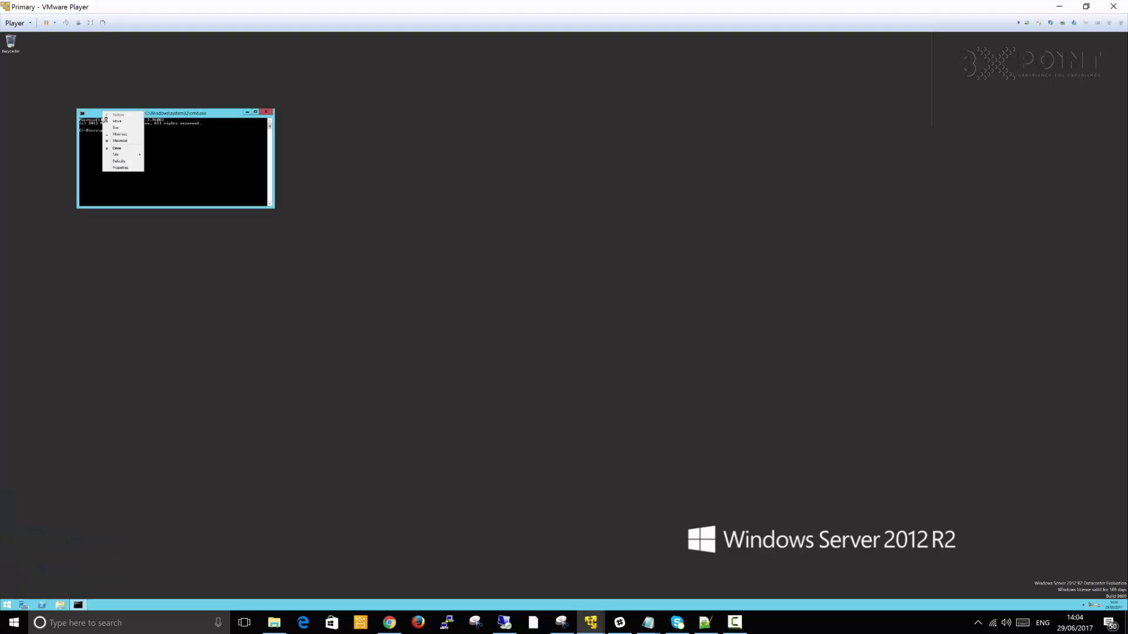
left_click(121, 168)
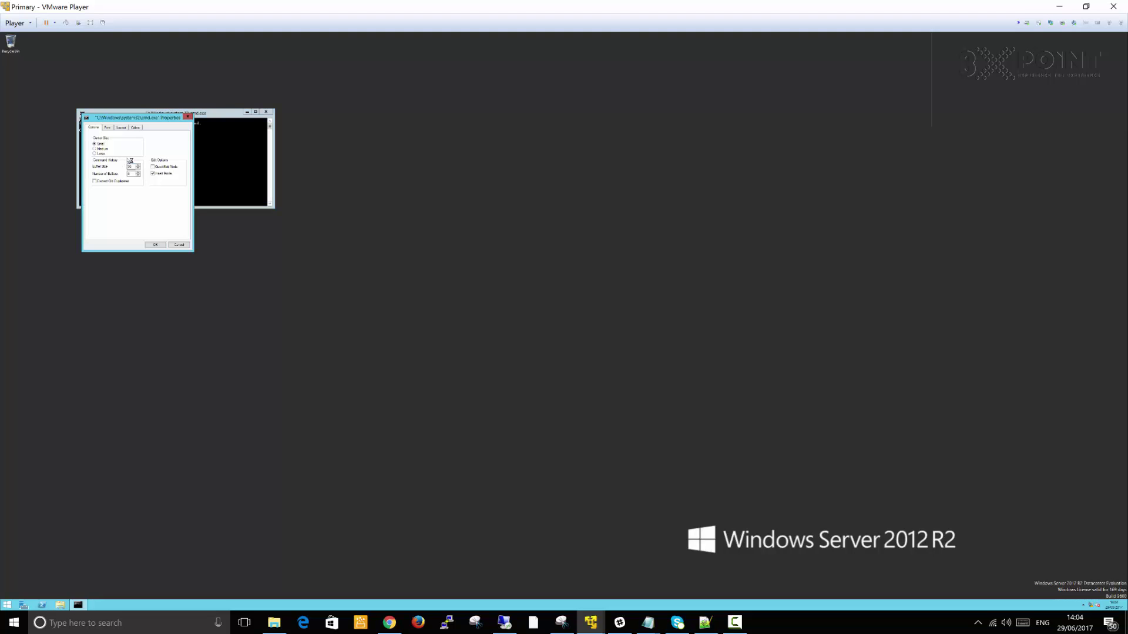
left_click(120, 129)
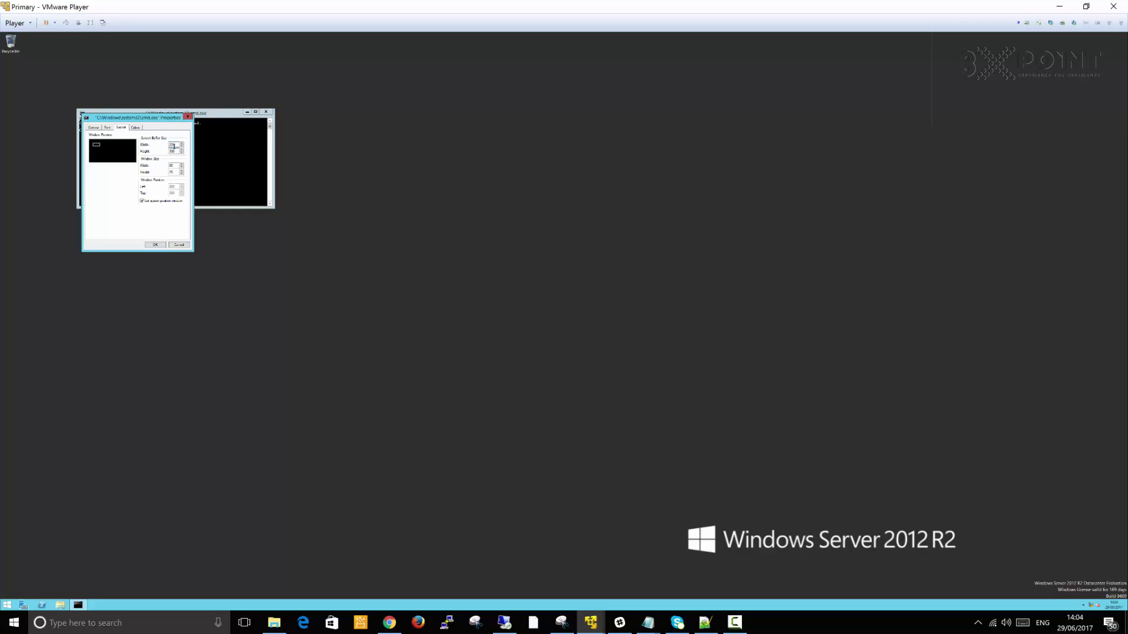
left_click(108, 127)
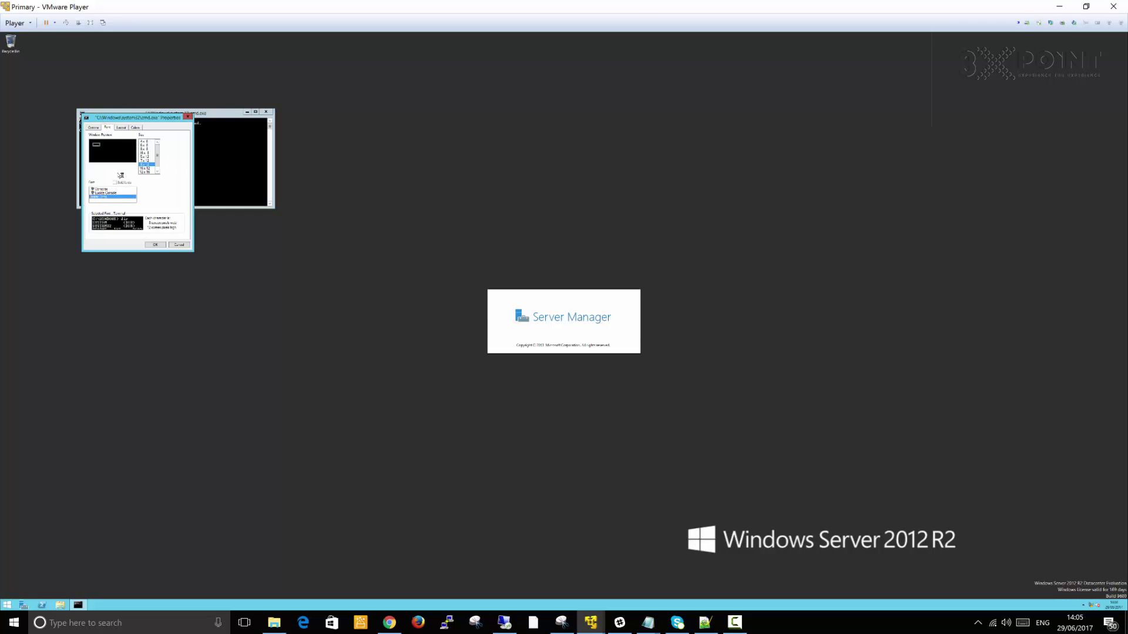
left_click(105, 189)
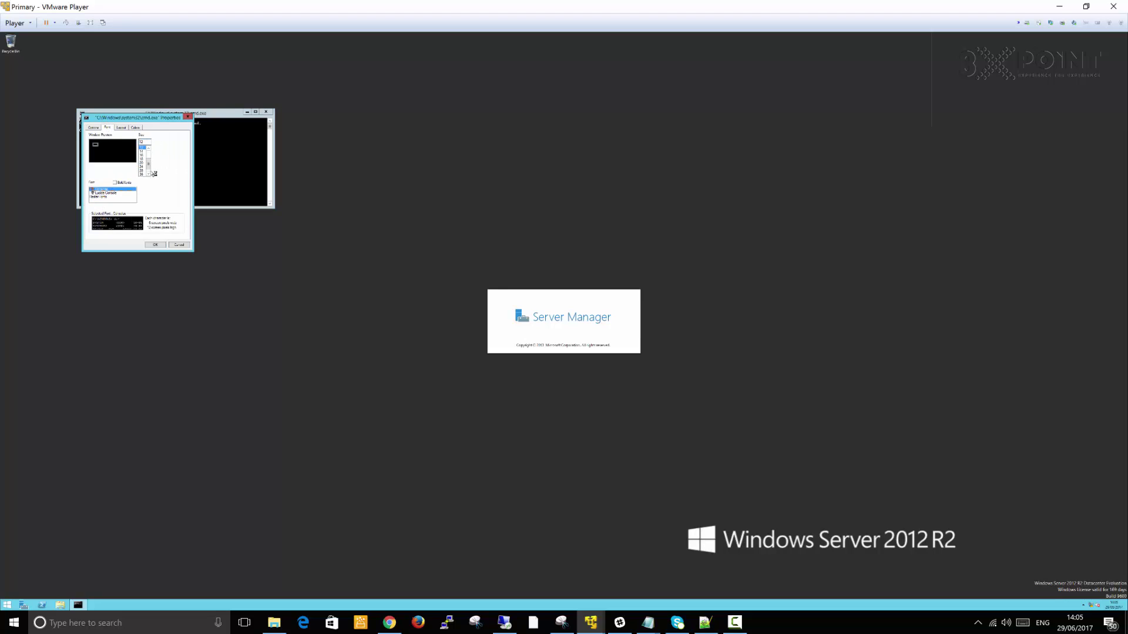
left_click(142, 170)
left_click(141, 175)
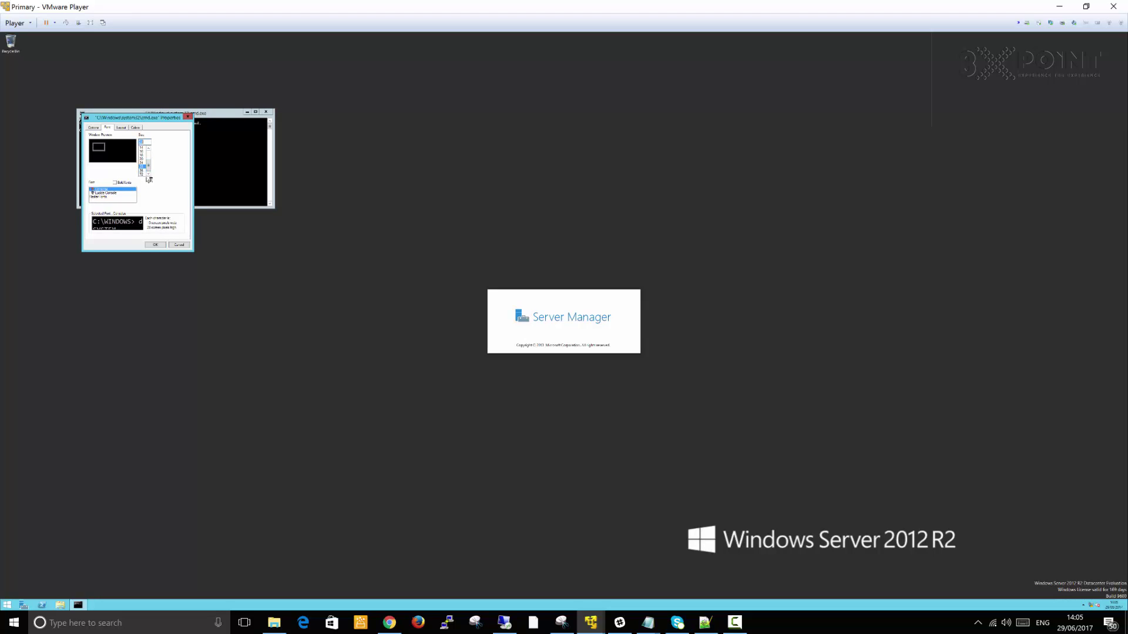
left_click(155, 245)
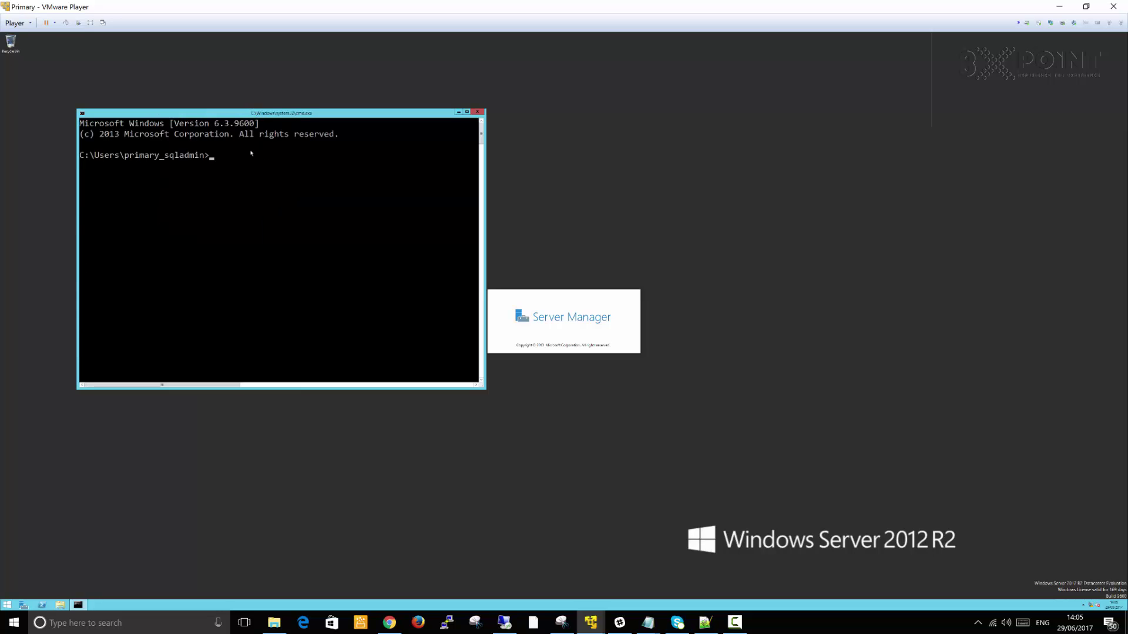
type("ipconfig")
key("Return")
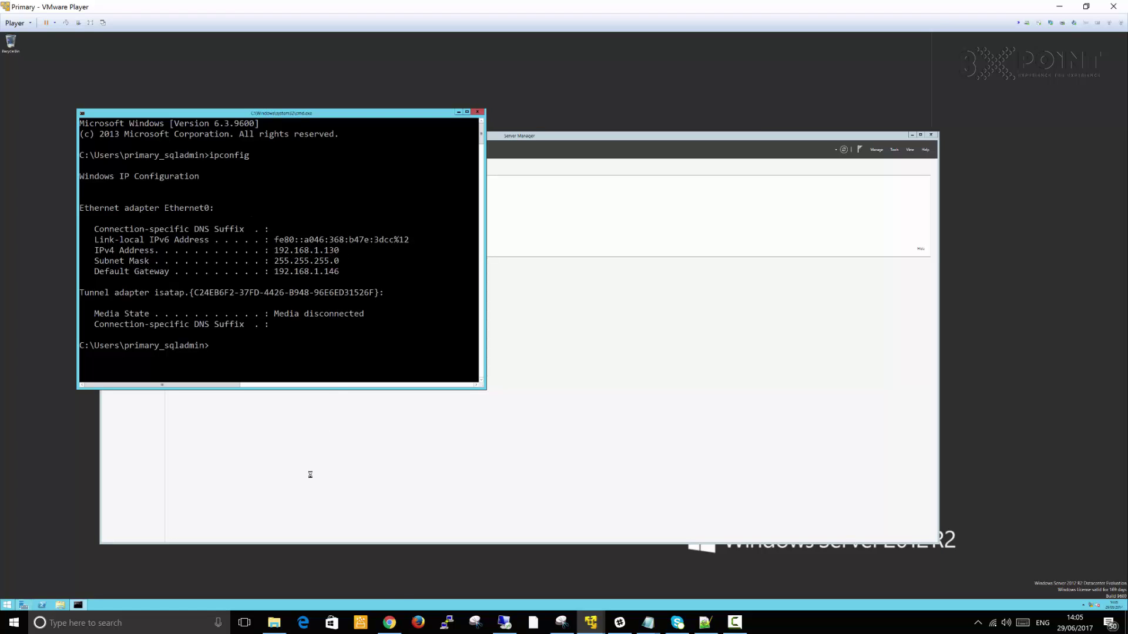
Step: Copy primary's IP 192.168.1.130 onto the secondary and fileshare_server lines
left_click(652, 622)
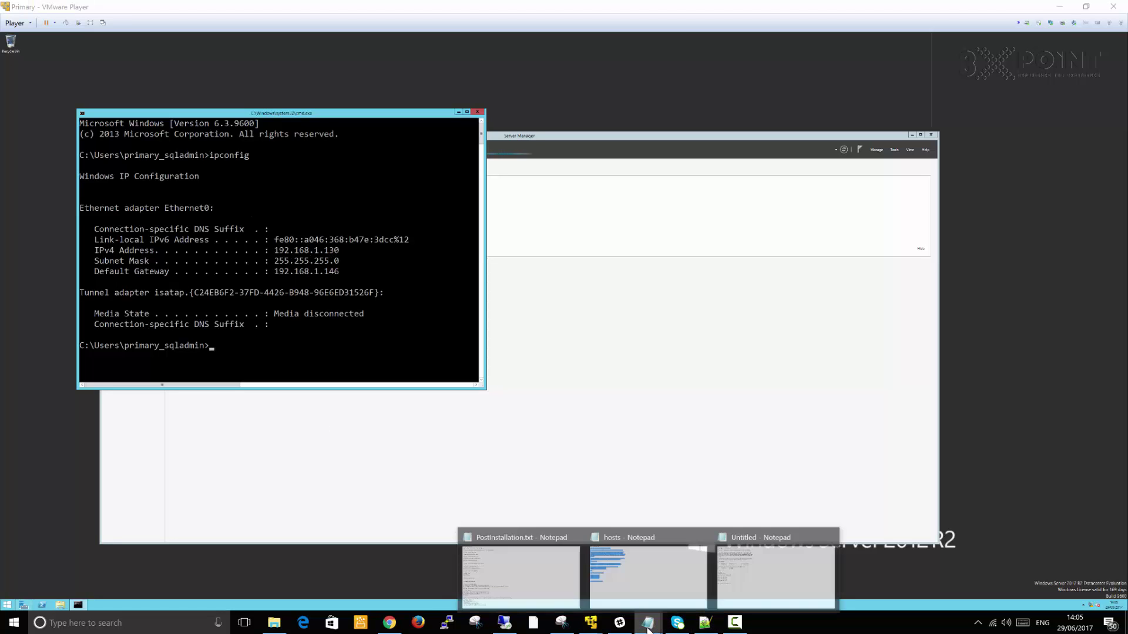
left_click(801, 565)
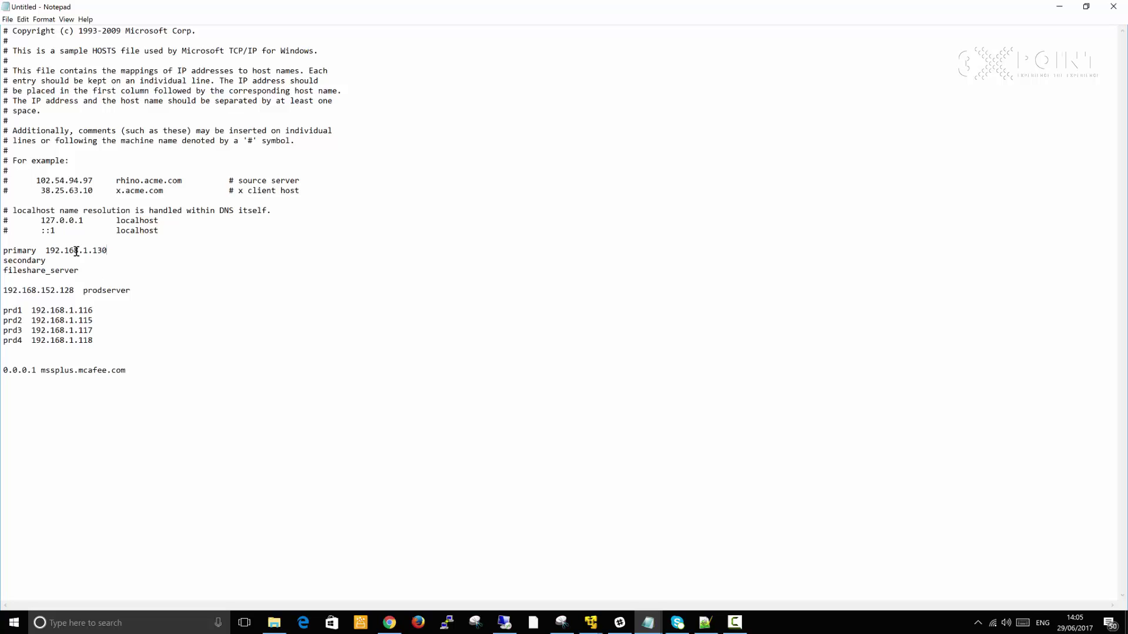
left_click_drag(106, 251, 47, 252)
key("ctrl+c")
left_click(53, 260)
key("ctrl+v")
left_click(100, 272)
key("ctrl+v")
Step: Check the Primary and Secondary VMs, then set .132 and .134 and rename fileshare_server to fileshare
mouse_move(592, 622)
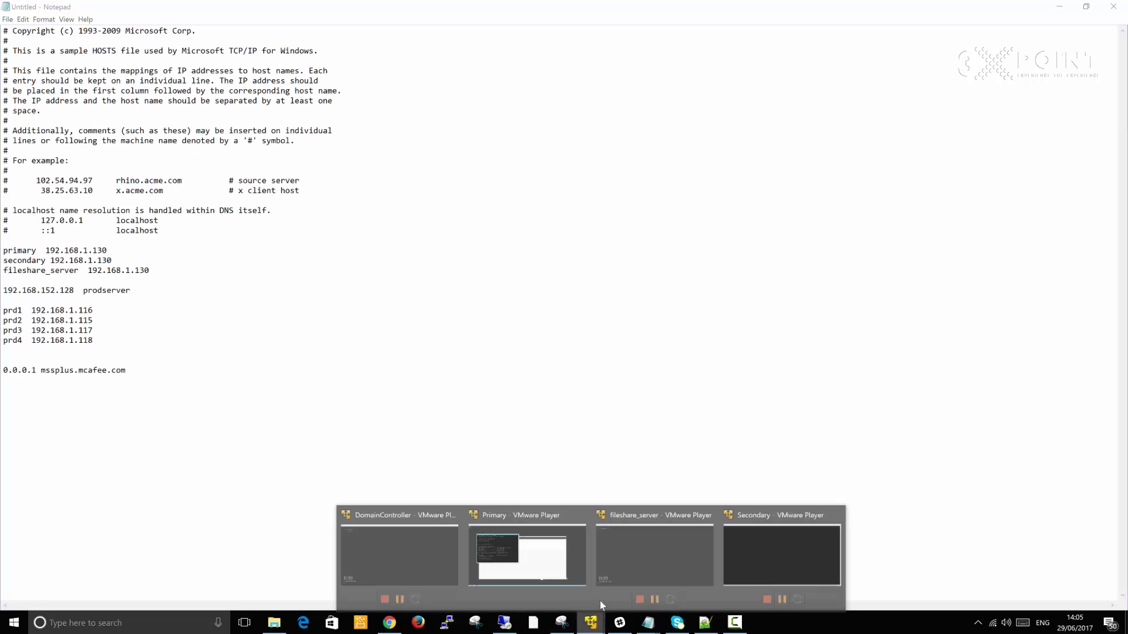
left_click(507, 539)
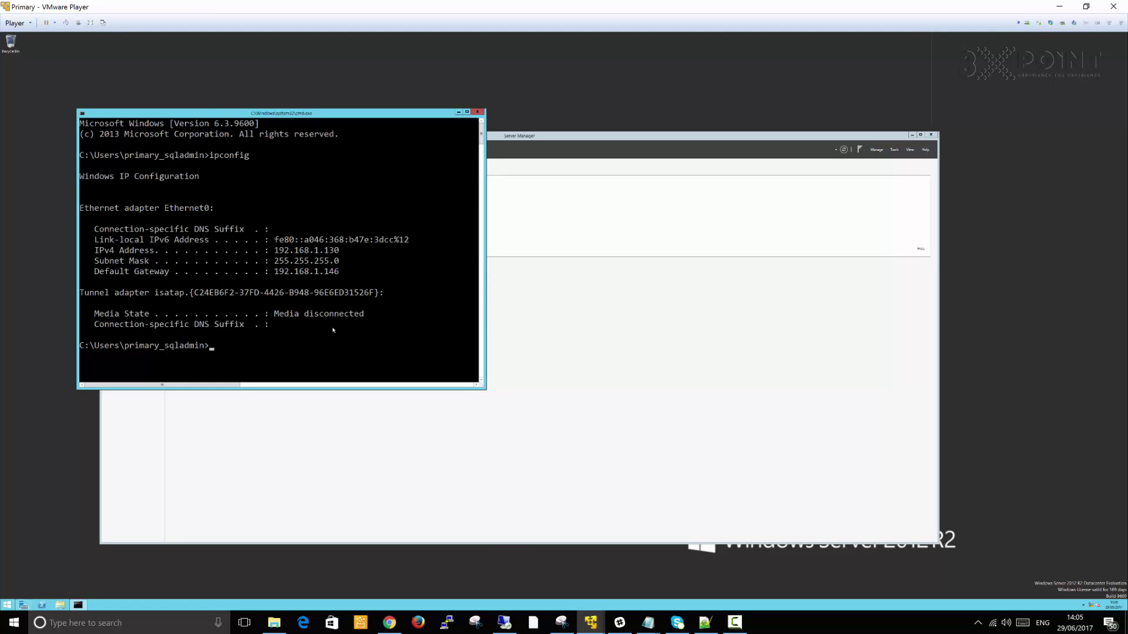
mouse_move(590, 622)
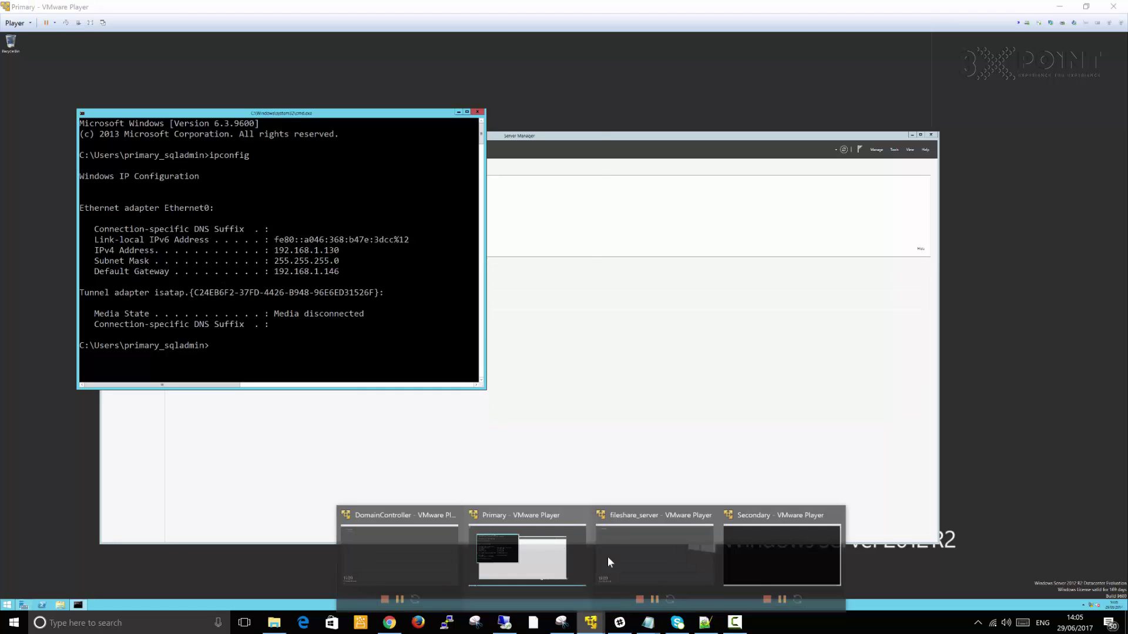
left_click(750, 558)
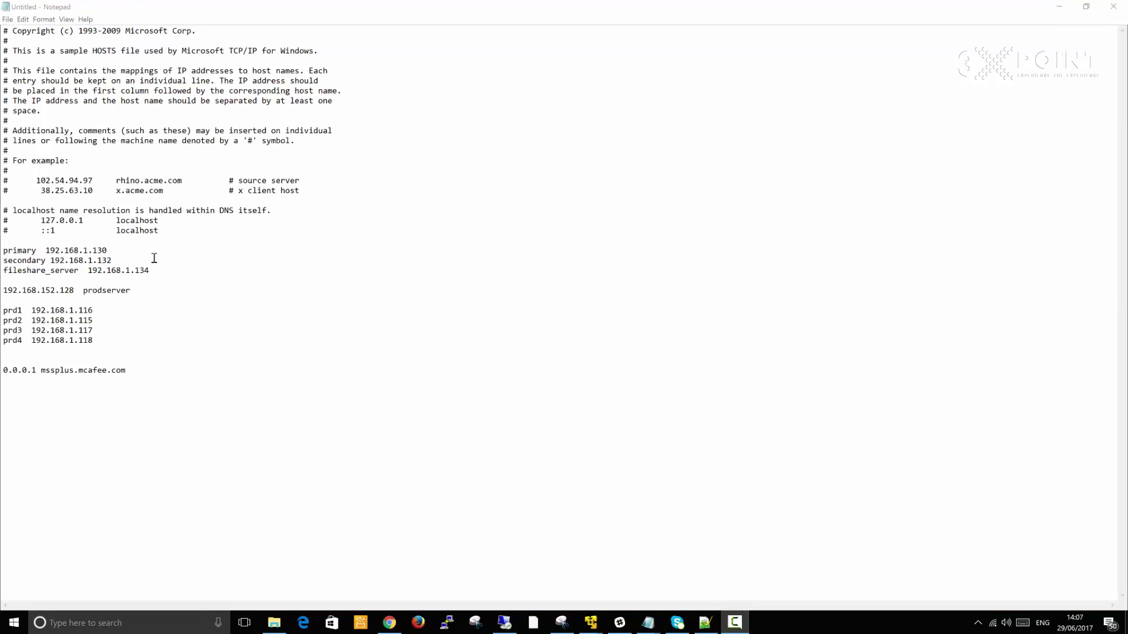
left_click(118, 258)
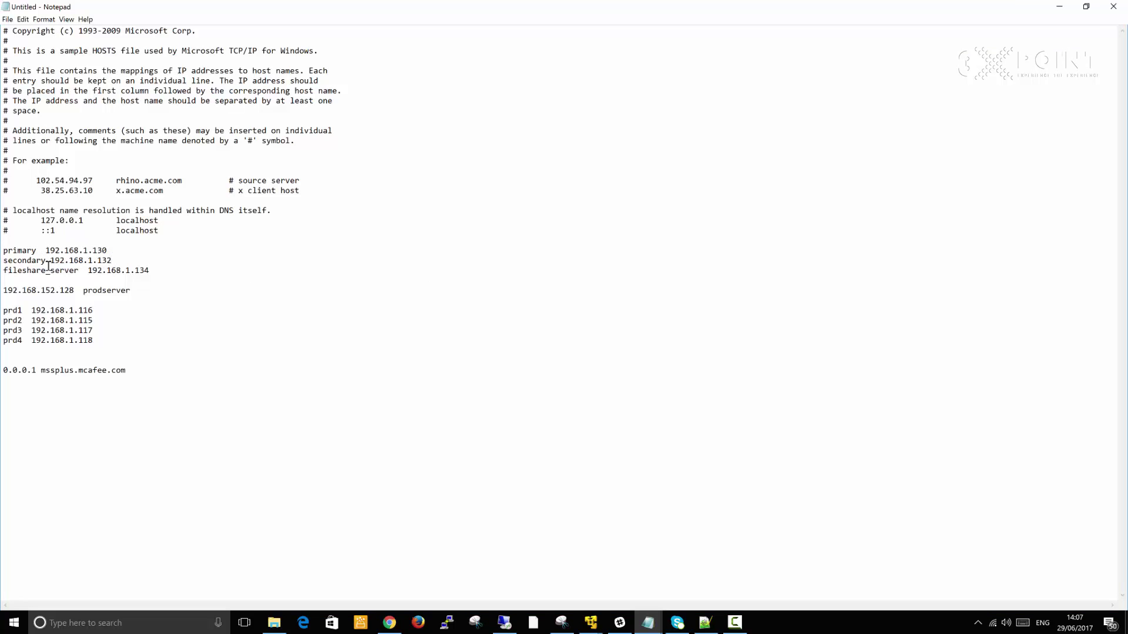
left_click(84, 270)
key("BackSpace")
key("BackSpace")
key("BackSpace")
key("BackSpace")
key("BackSpace")
key("BackSpace")
key("BackSpace")
left_click_drag(97, 341, 1, 288)
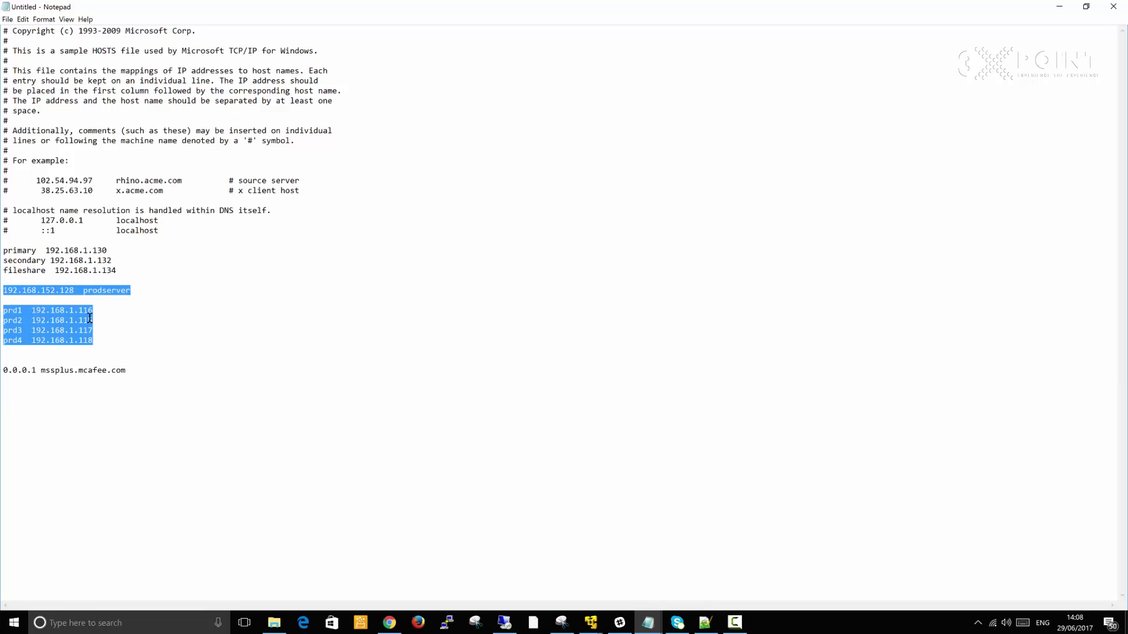
left_click(25, 310)
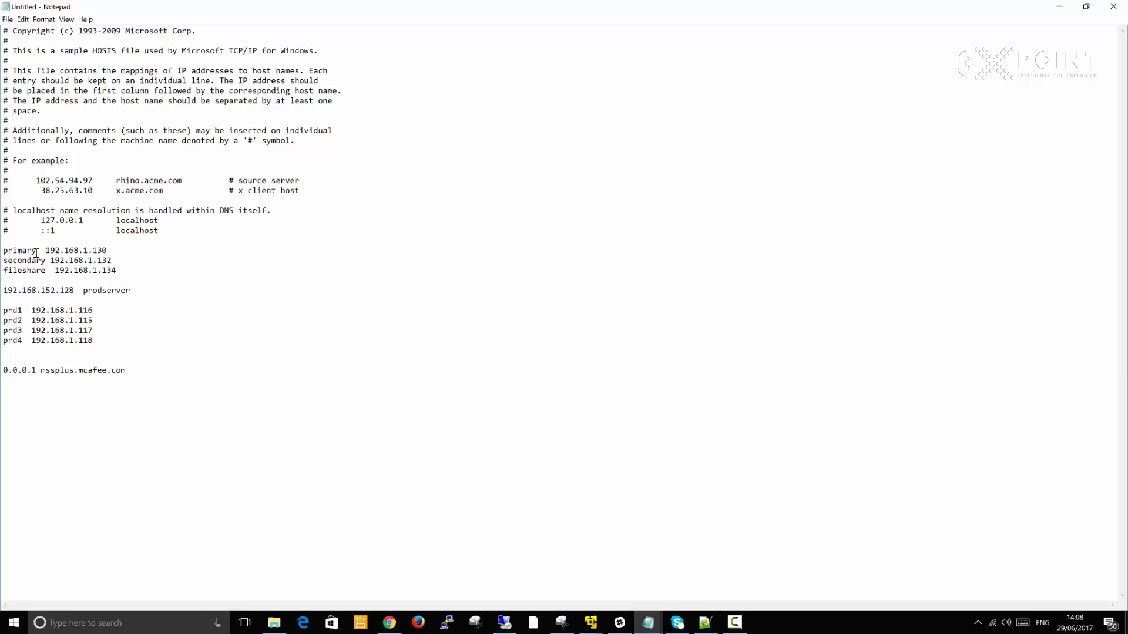
left_click_drag(35, 253, 2, 253)
left_click_drag(118, 253, 55, 253)
left_click(187, 254)
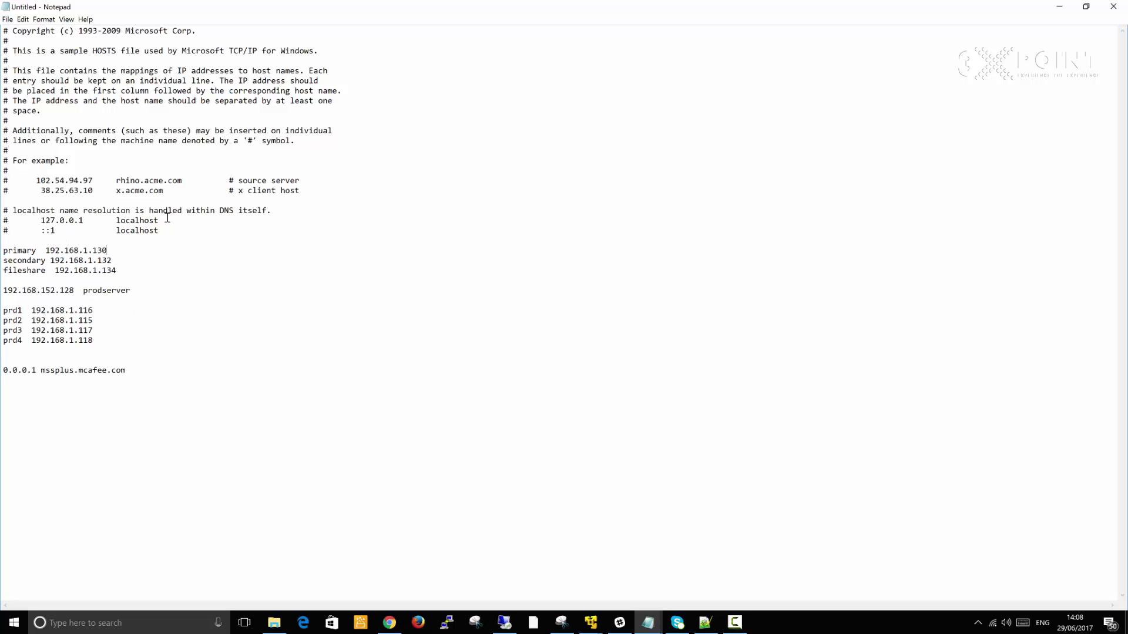
Step: Save As with All Files type over the existing hosts file in drivers\etc, confirming the replace
left_click(7, 19)
left_click(28, 65)
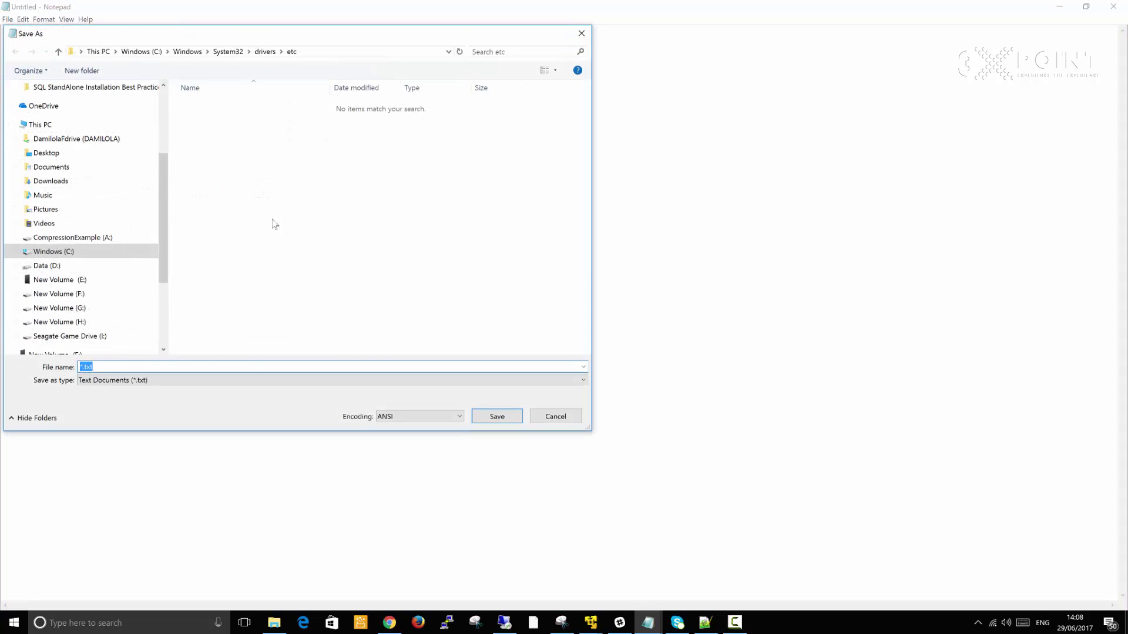
left_click(253, 384)
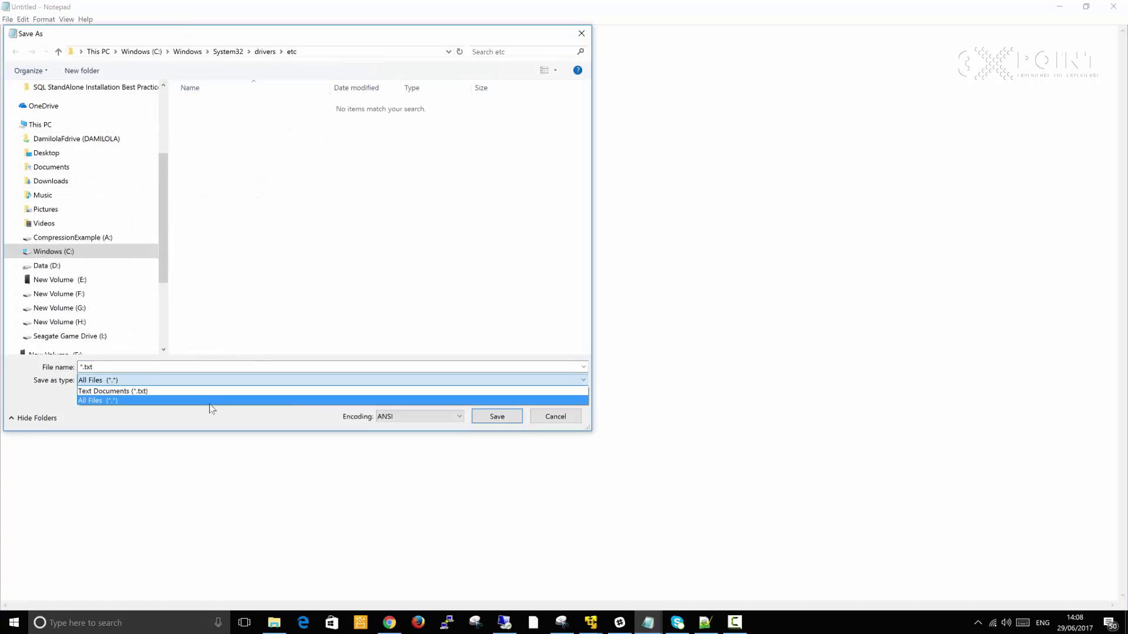
left_click(210, 406)
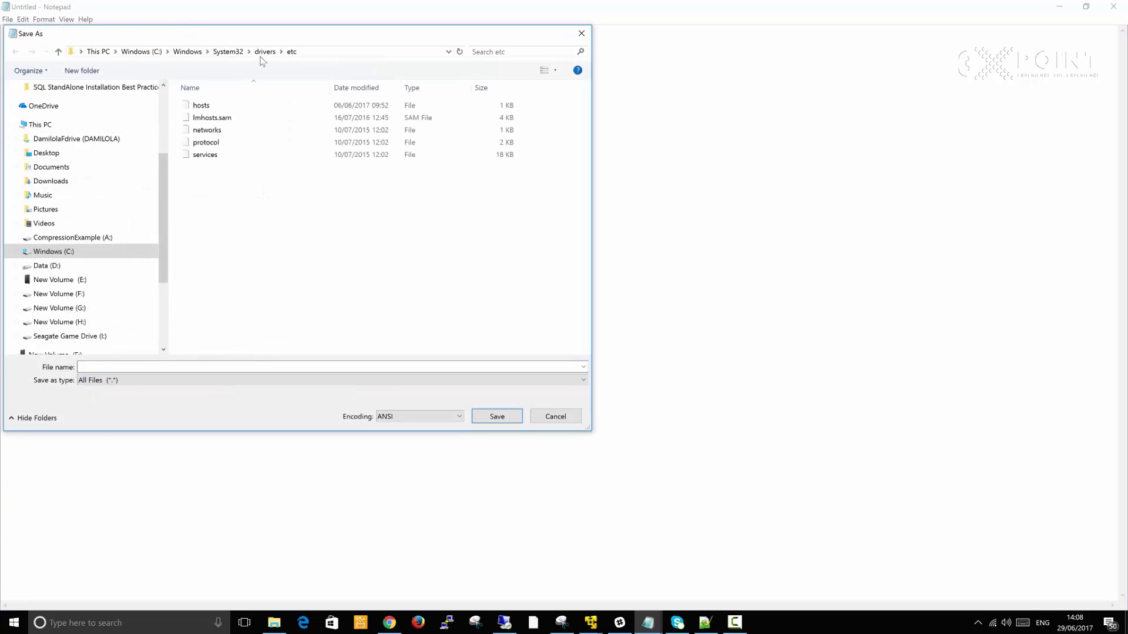
left_click(200, 108)
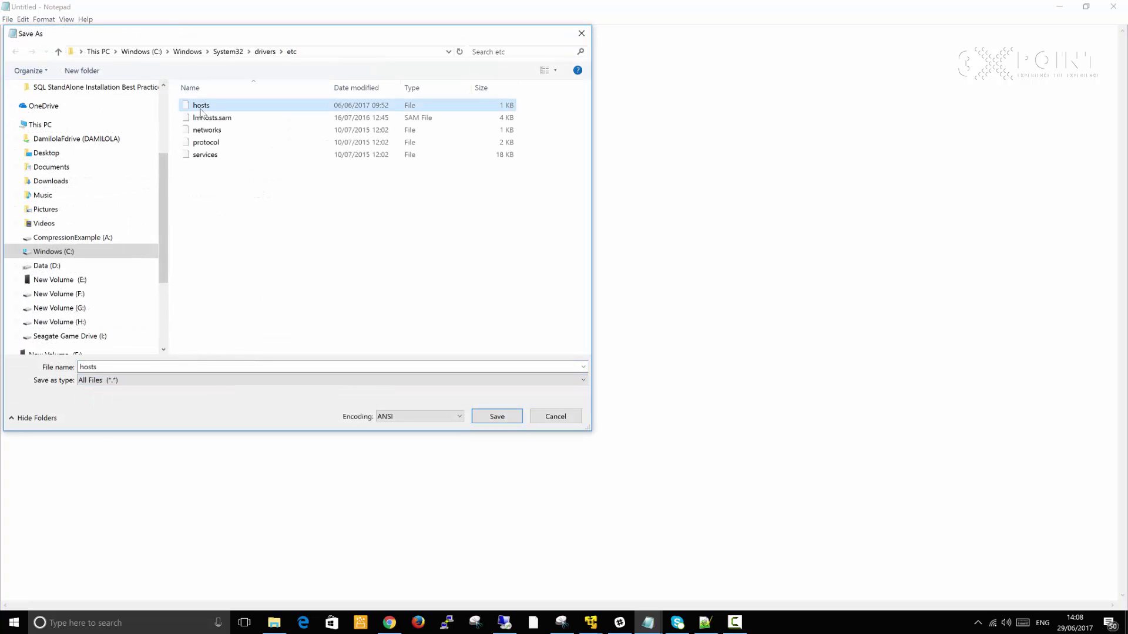
left_click(497, 417)
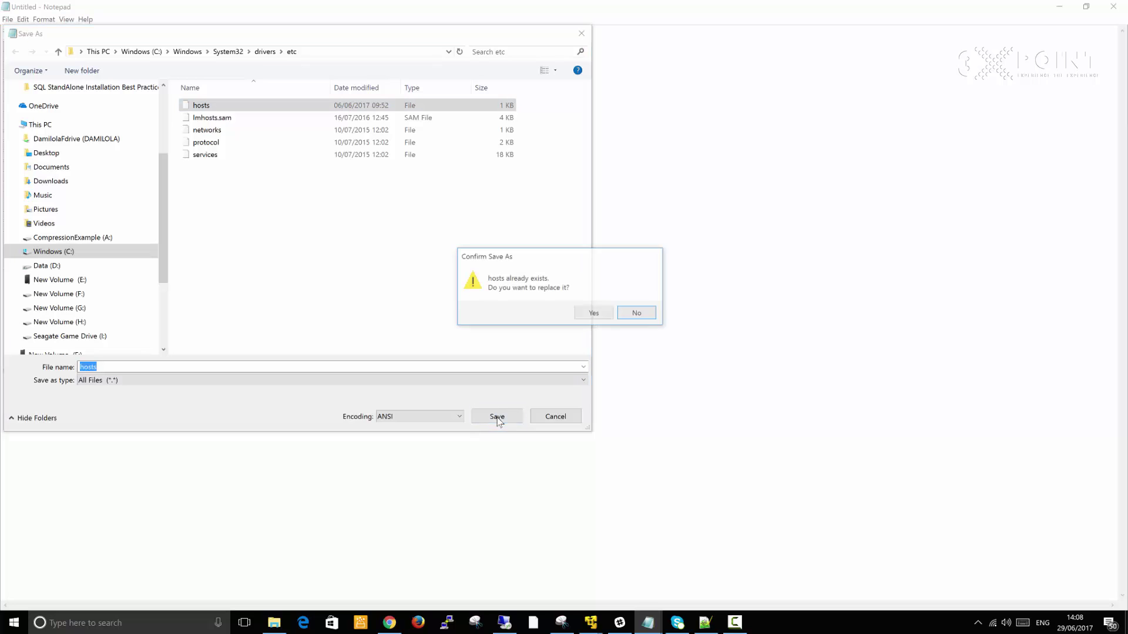
left_click(592, 314)
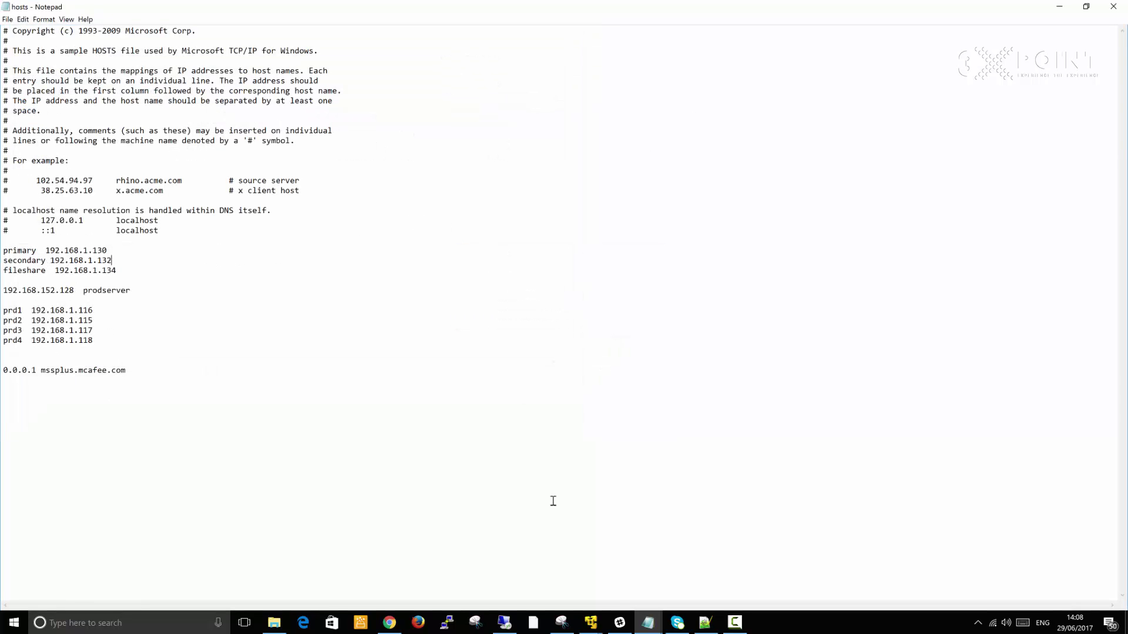
Step: Close Notepad, minimise VMware Player and File Explorer, and close Notepad++ without reloading hosts
left_click(1118, 6)
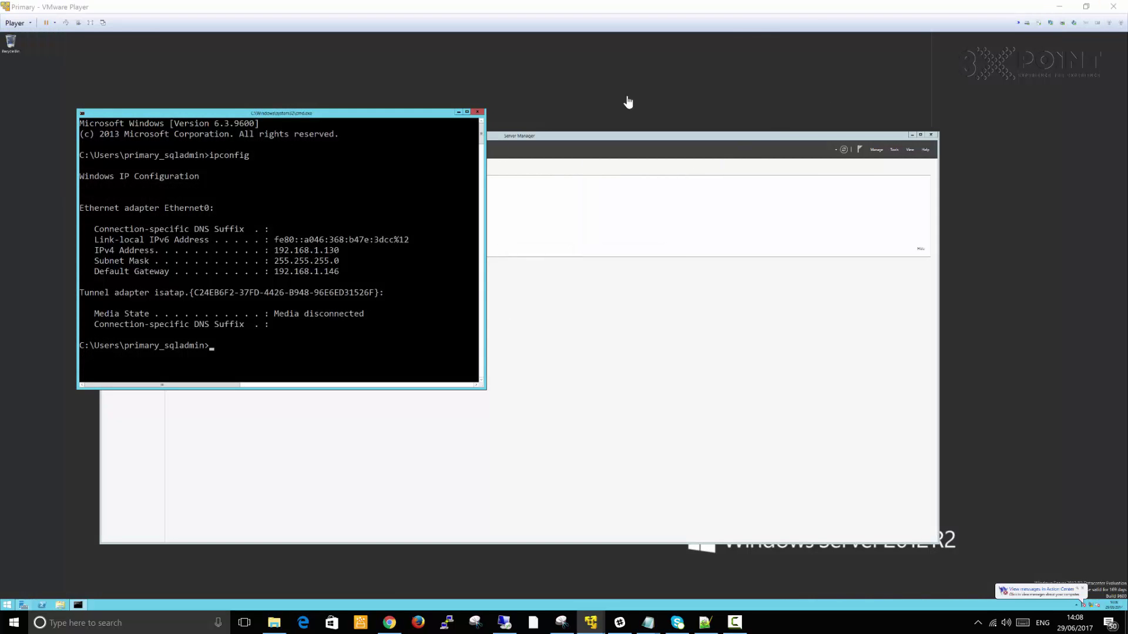
left_click(1058, 6)
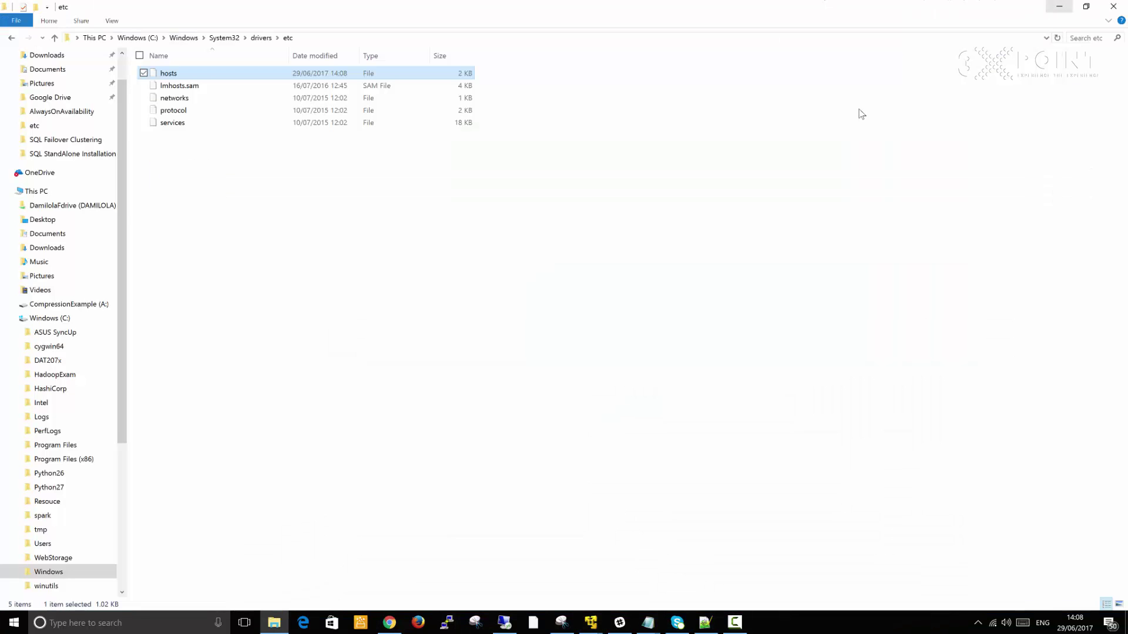
left_click(1059, 6)
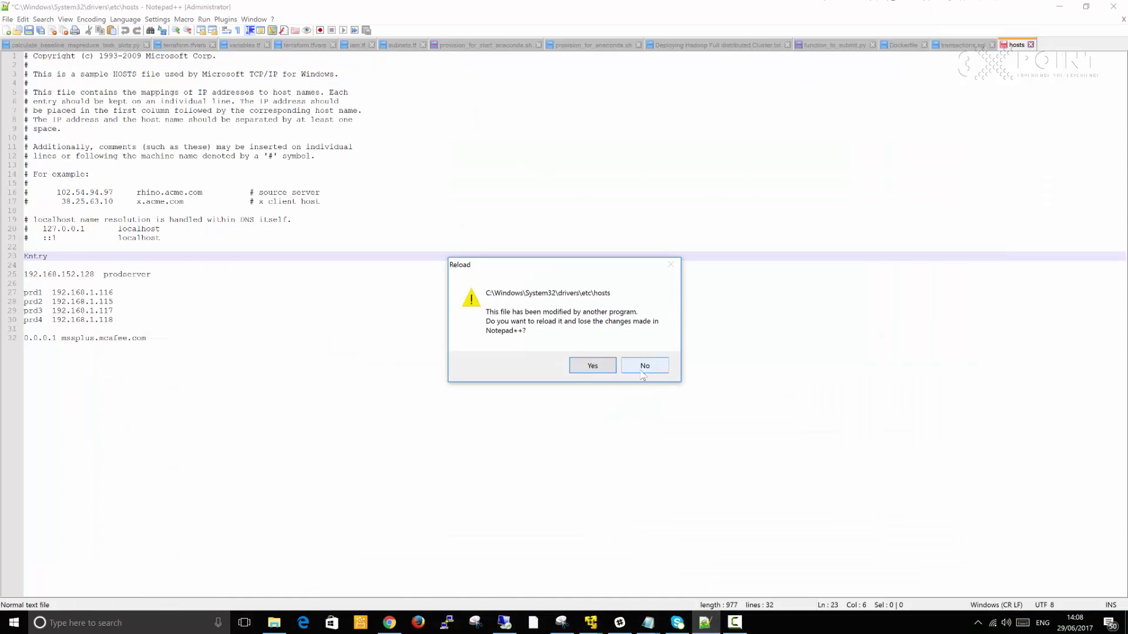
left_click(643, 366)
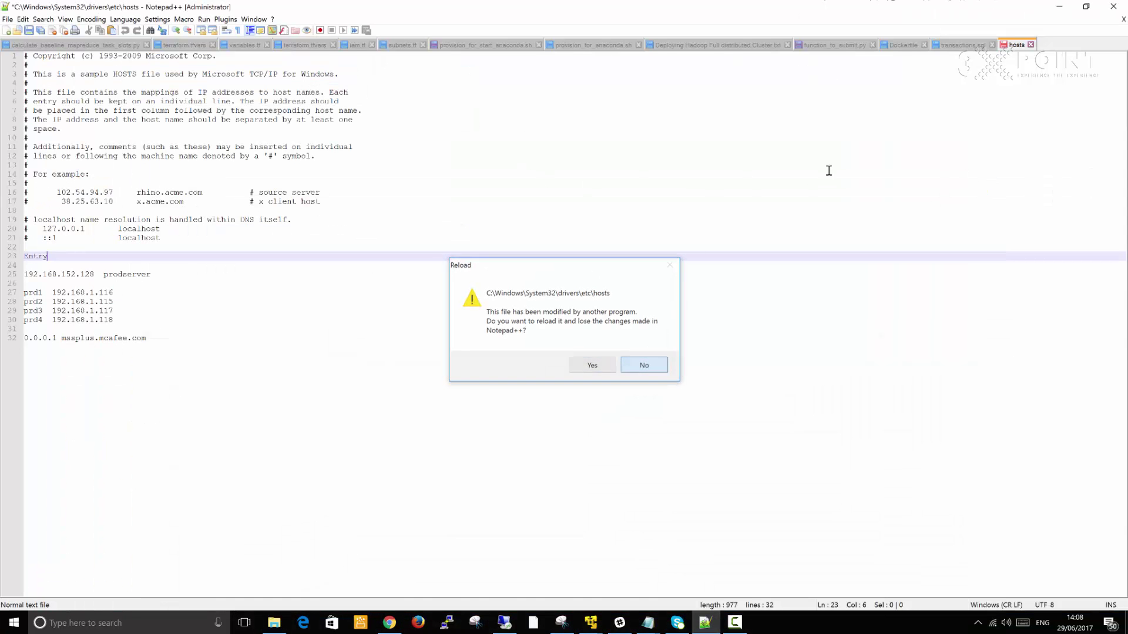
left_click(1113, 6)
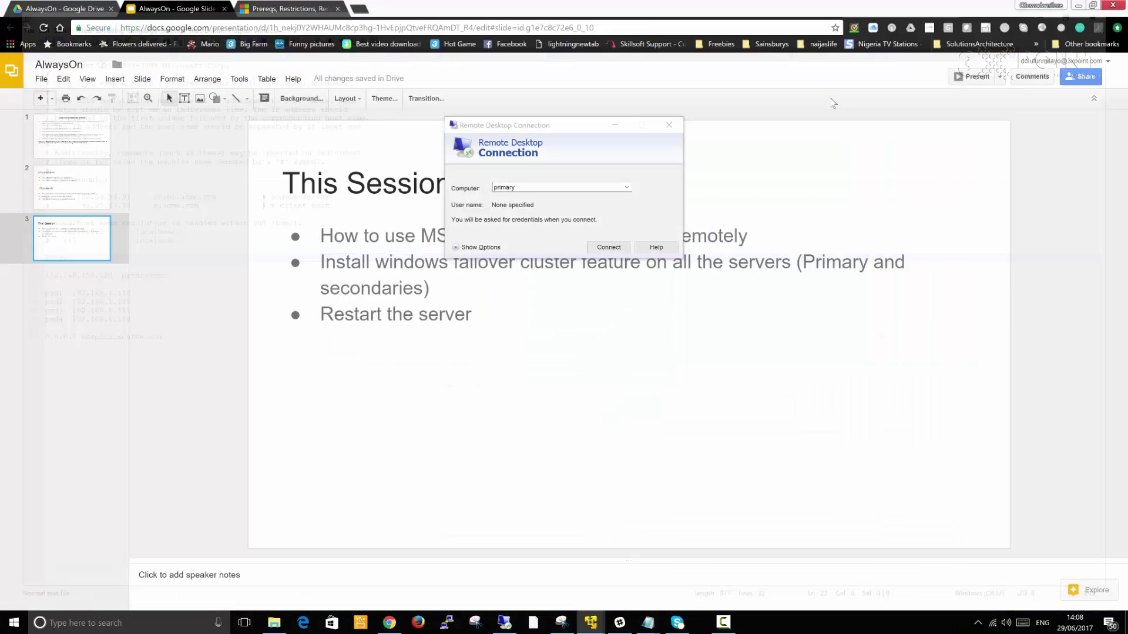
Step: Connect to computer 'primary' and log in with the account password
left_click(608, 247)
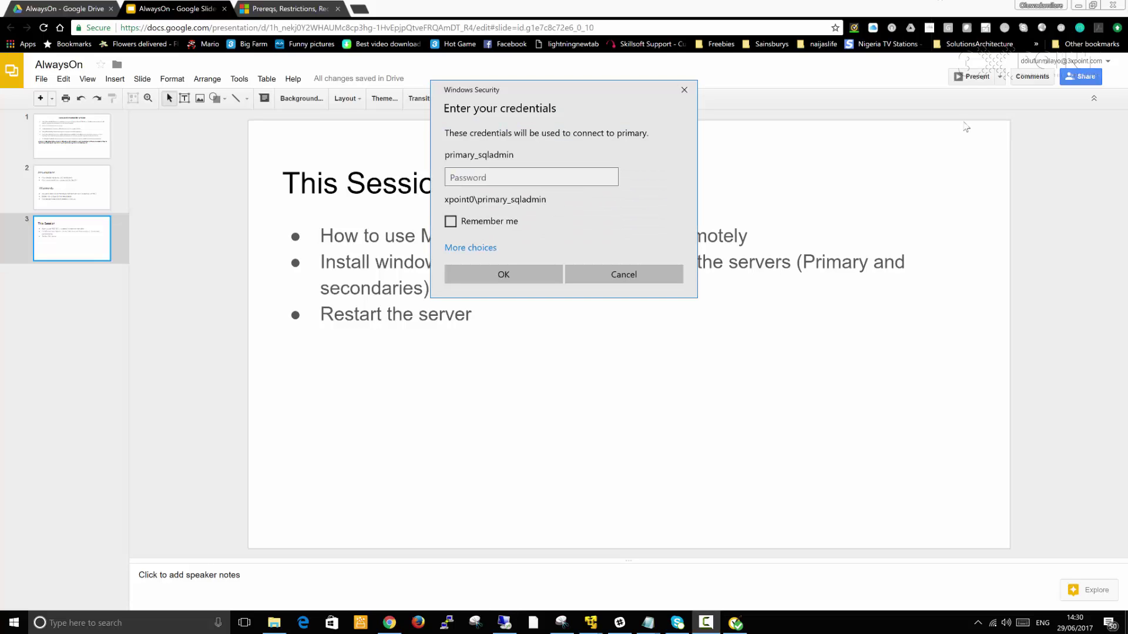
left_click(520, 180)
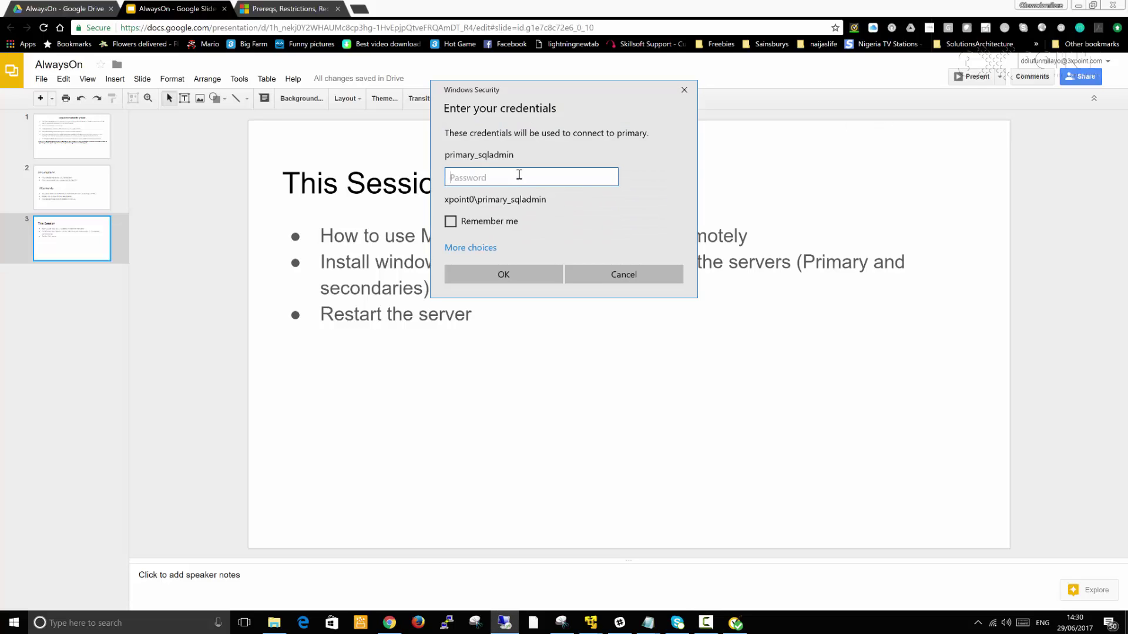
type("•")
left_click(506, 276)
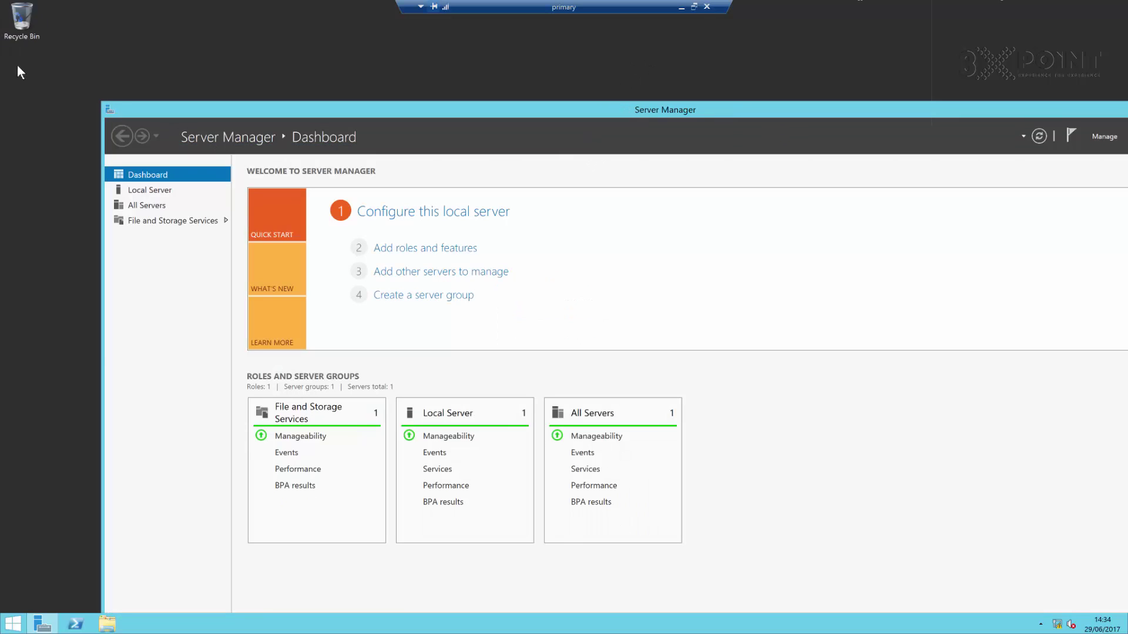
Step: On the This Session slide, indent 'Firewall on your servers are turned off' and 'Enable Allow remote access' under MSTSC
left_click(682, 11)
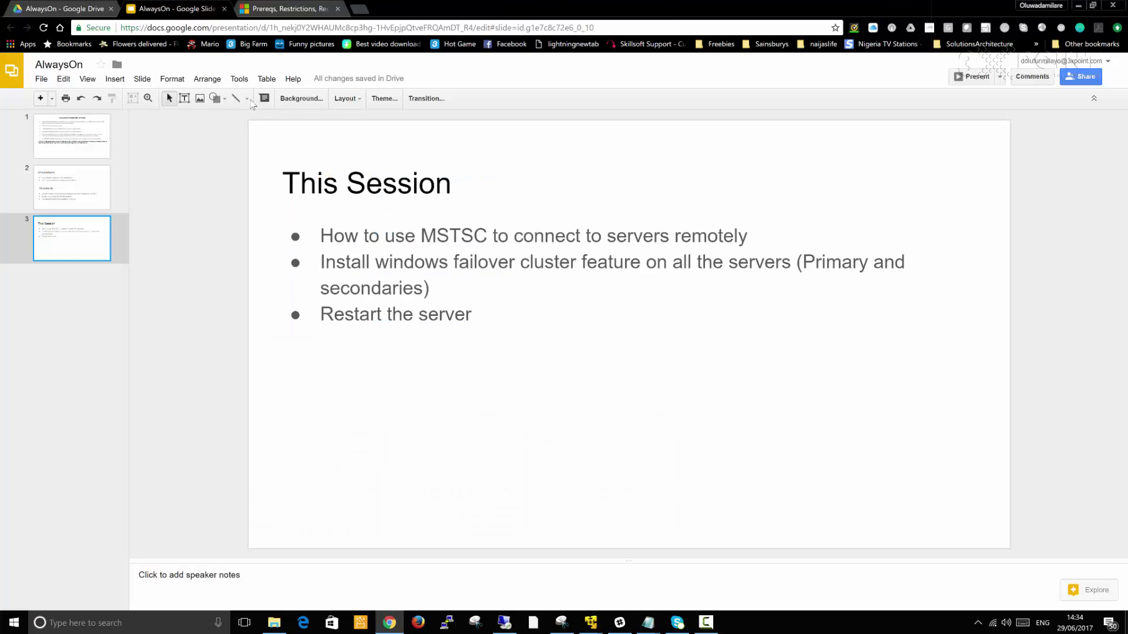
left_click(68, 200)
left_click(71, 249)
left_click(450, 237)
left_click(754, 239)
key("Return")
key("Tab")
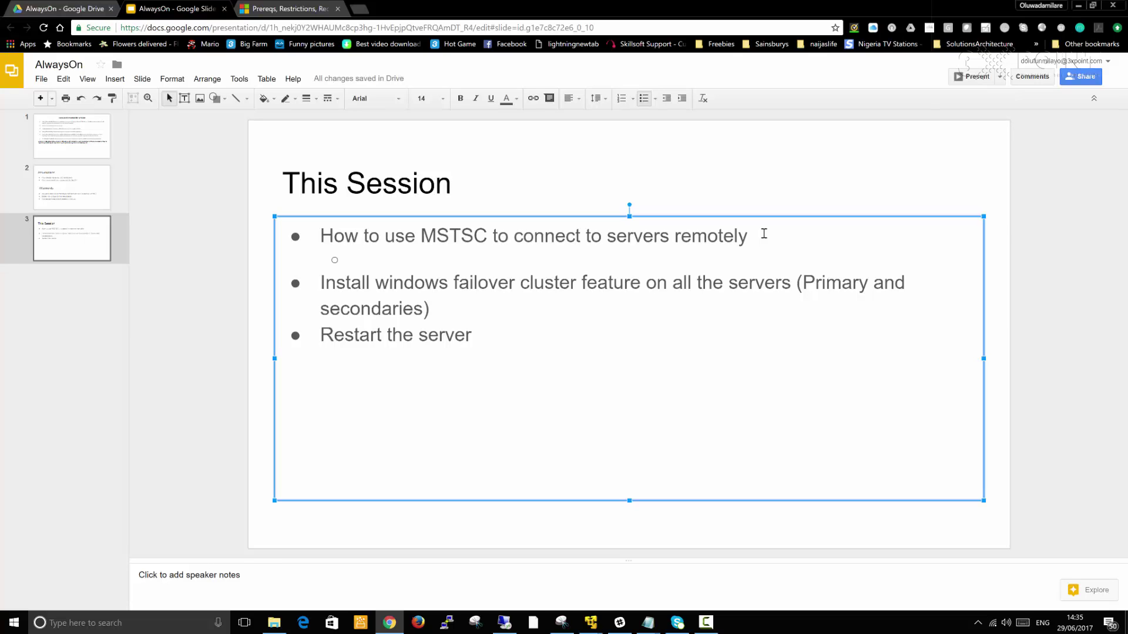
type("Firewall ")
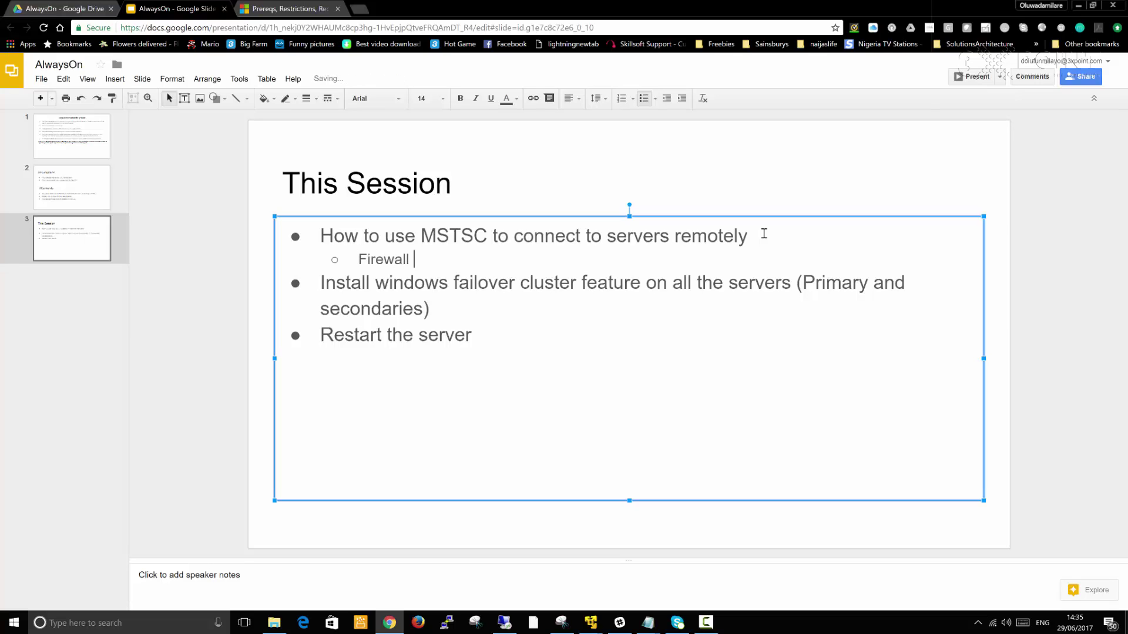
type("on your servers")
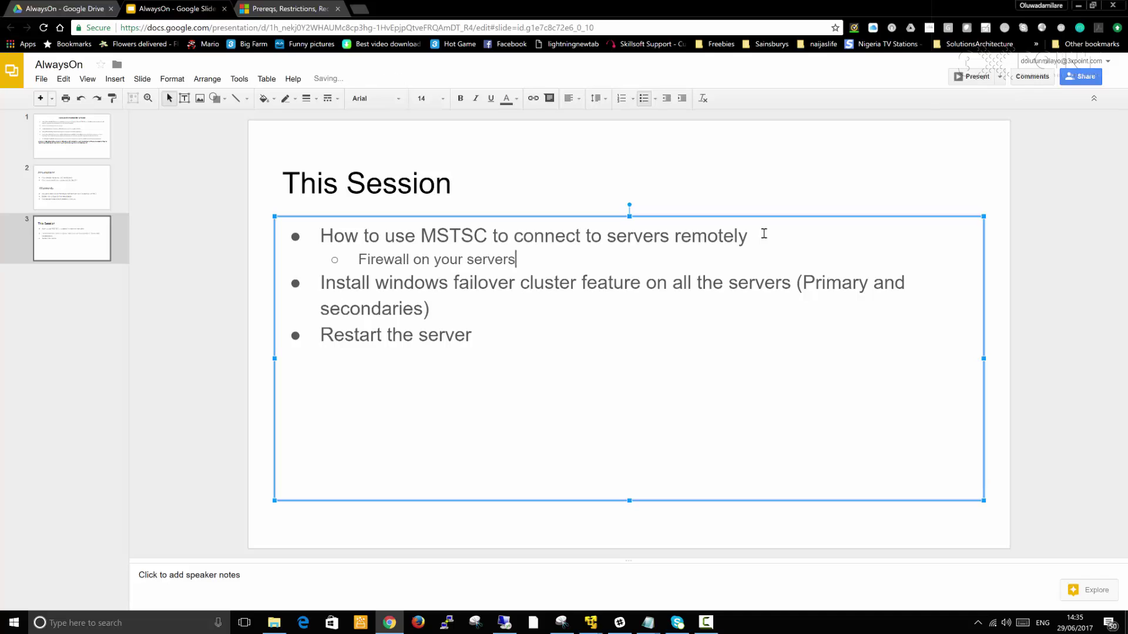
type(" are turned off")
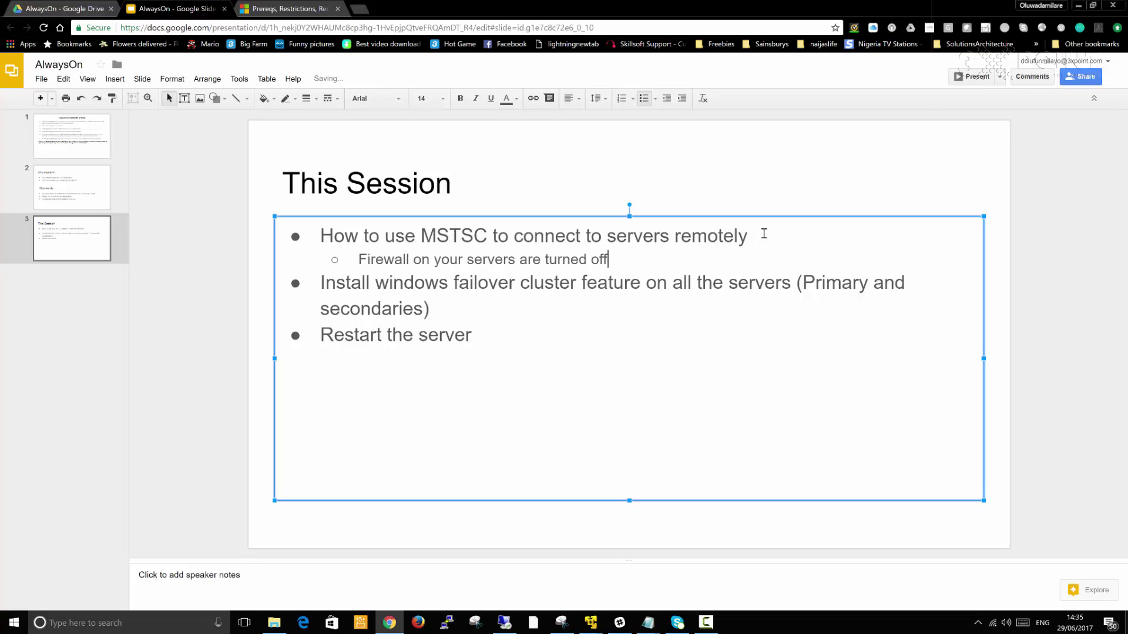
key("Return")
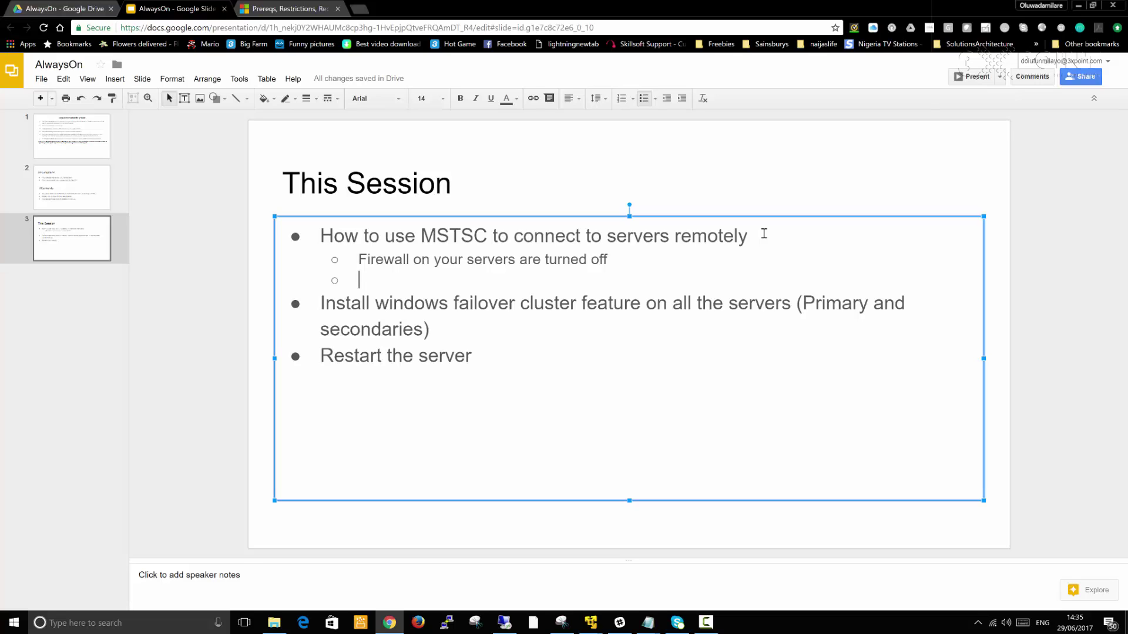
type("Enable All")
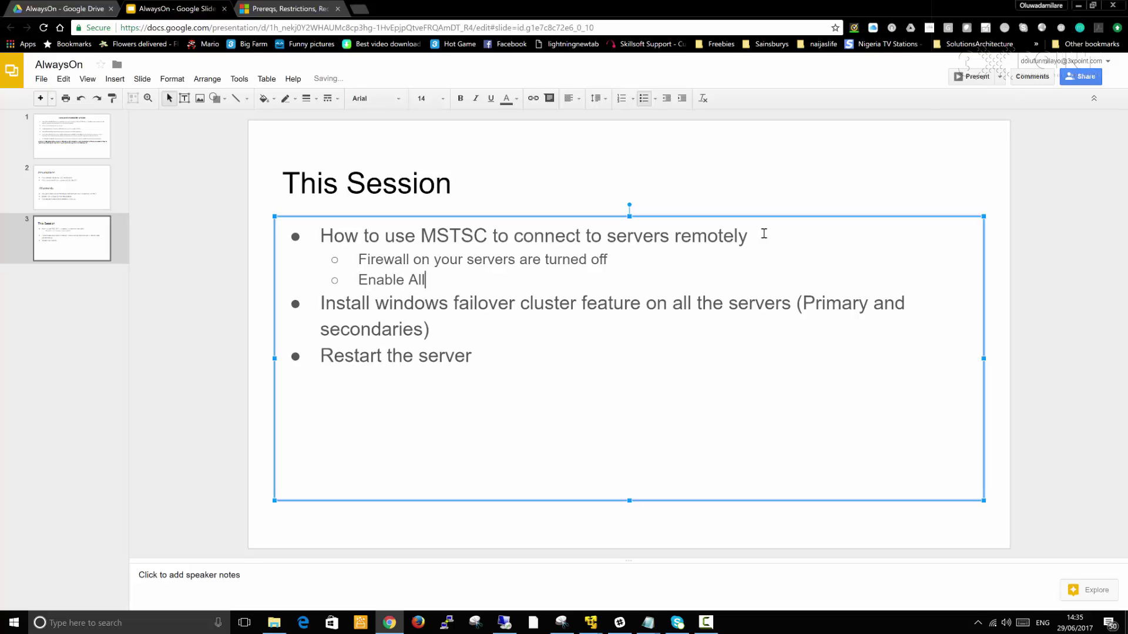
type("ow remote access")
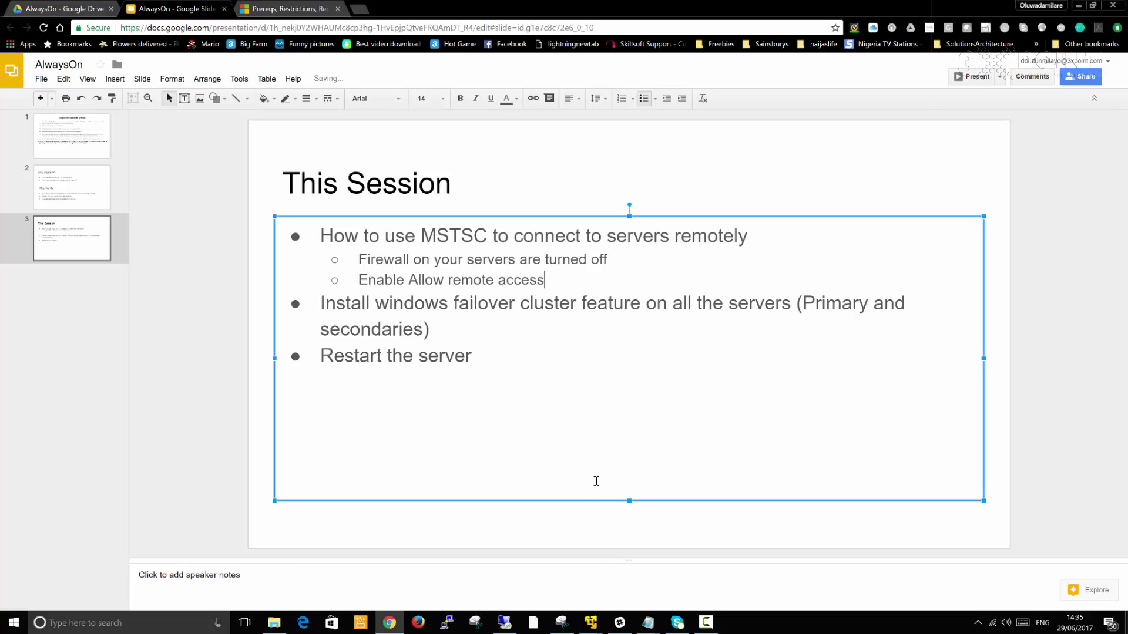
left_click(505, 623)
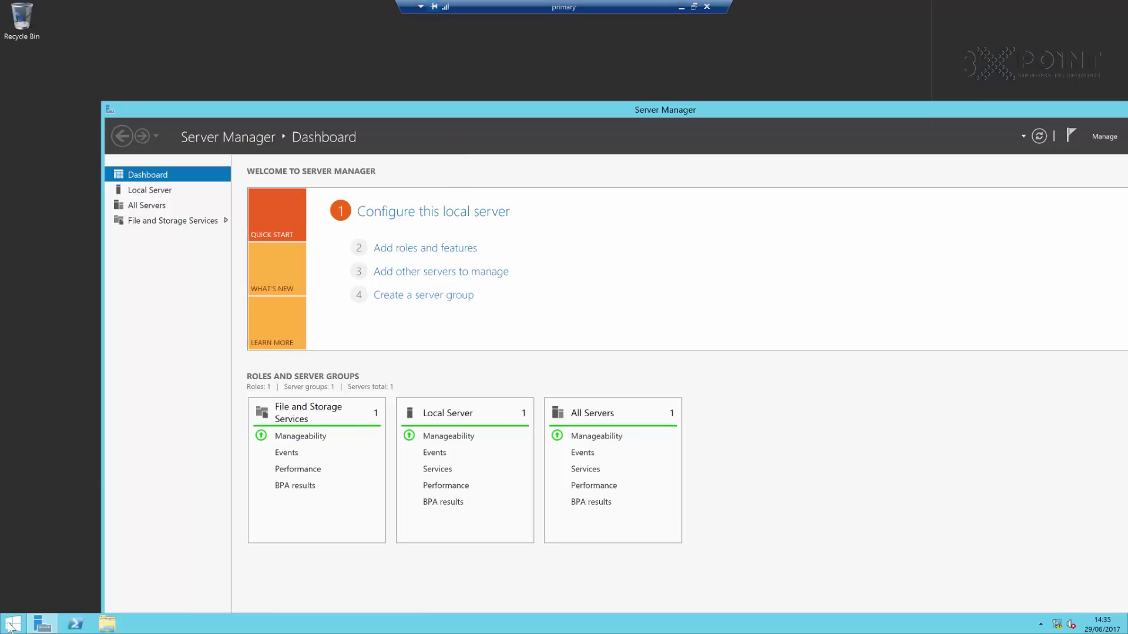
Step: Open primary's Control Panel via a Start search for 'control' and search it for 'remote'
left_click(12, 625)
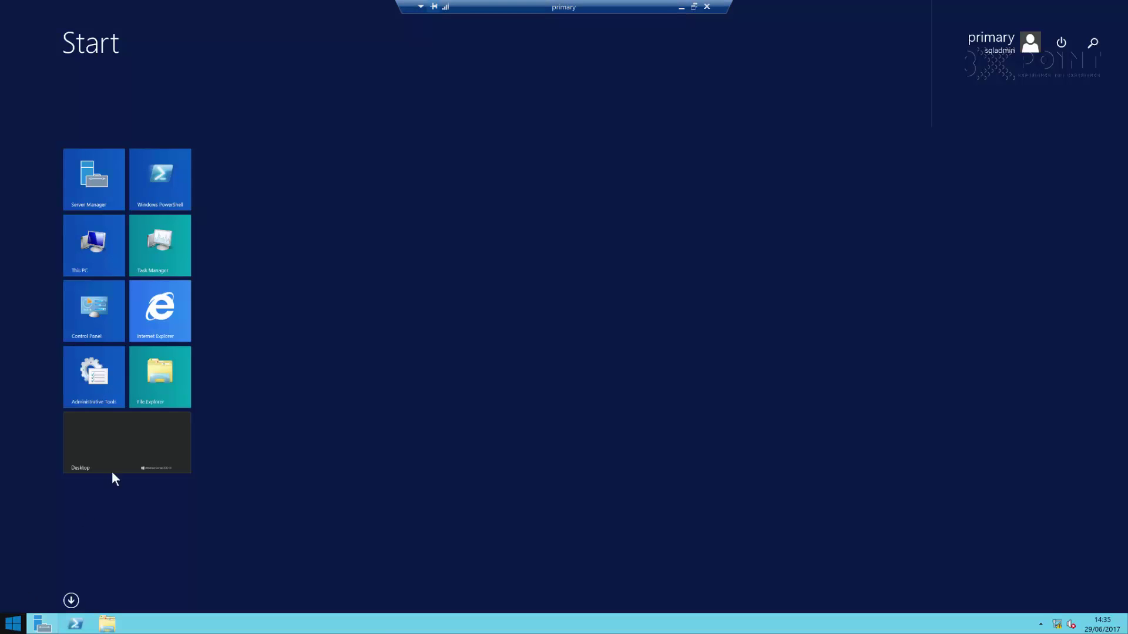
left_click(1093, 52)
type("control Panel")
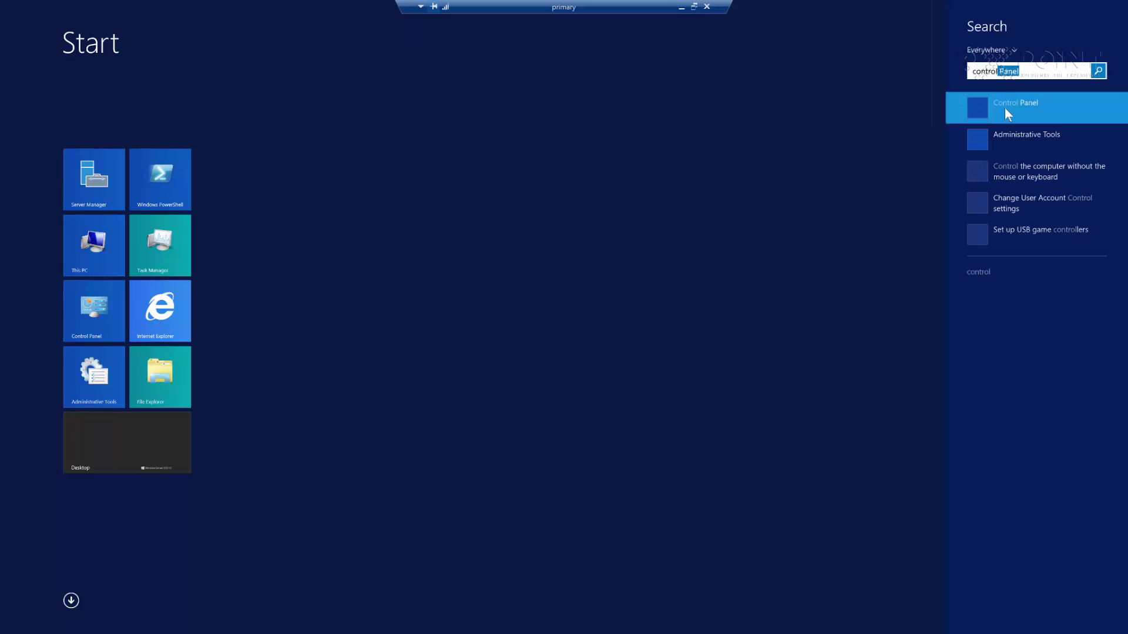
left_click(1015, 112)
left_click(1027, 114)
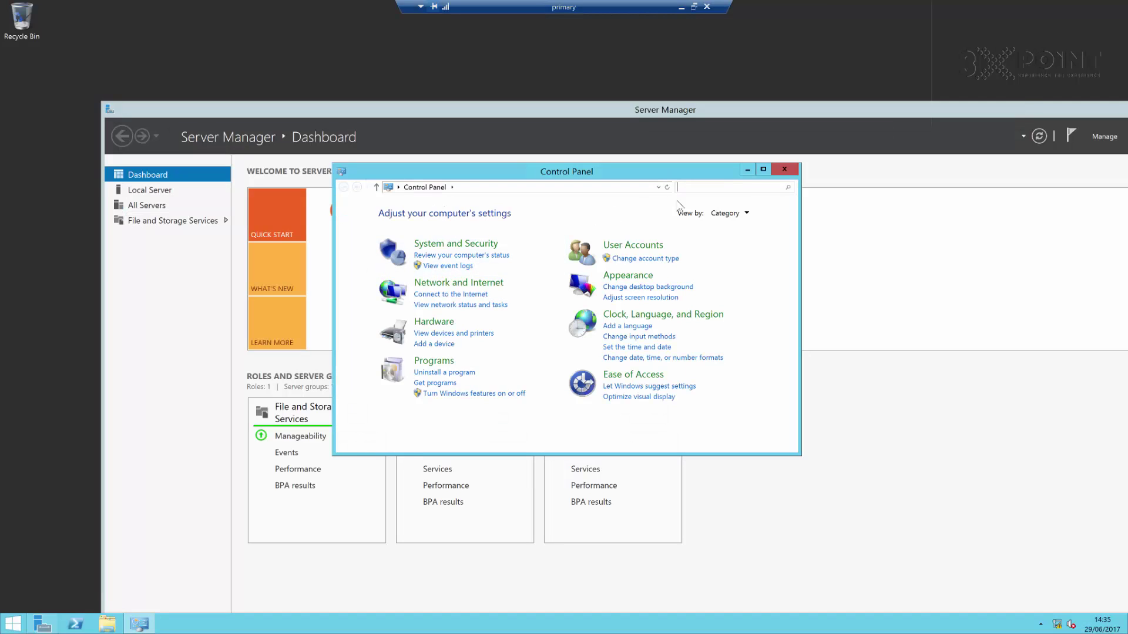
type("remote")
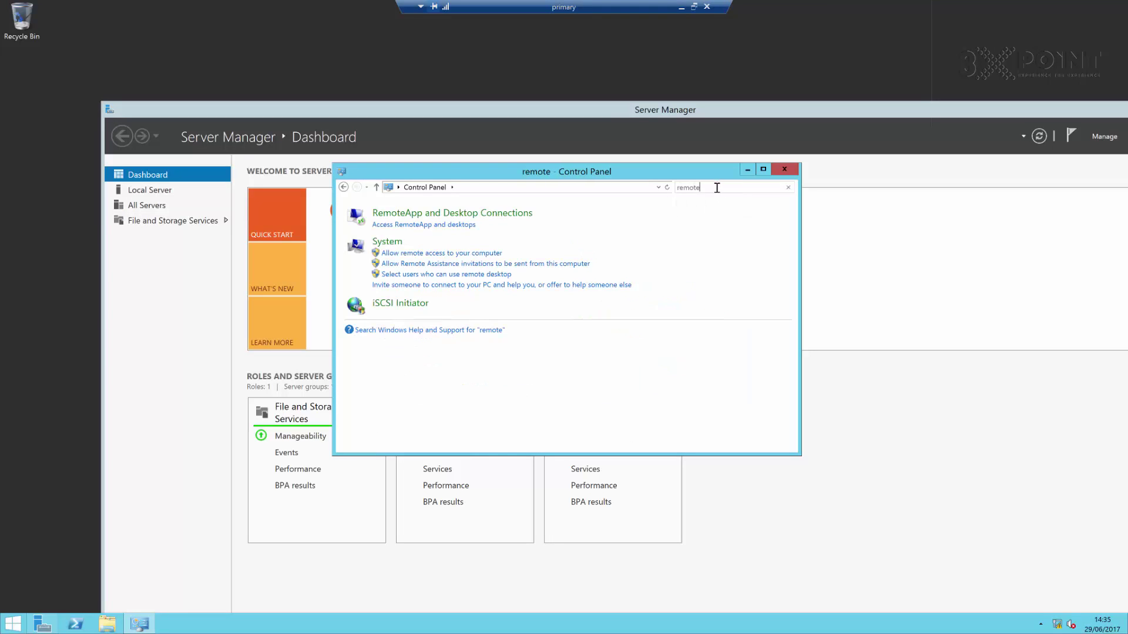
Step: Select Allow remote connections in System Properties, then minimise the session and Primary VM window
left_click(405, 253)
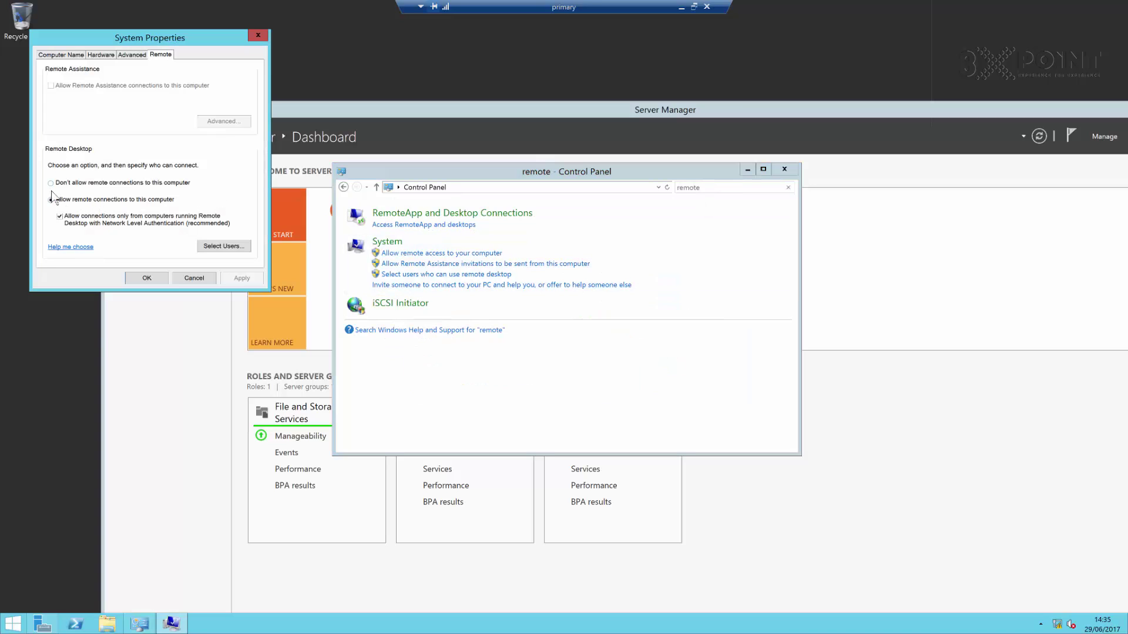
left_click(50, 183)
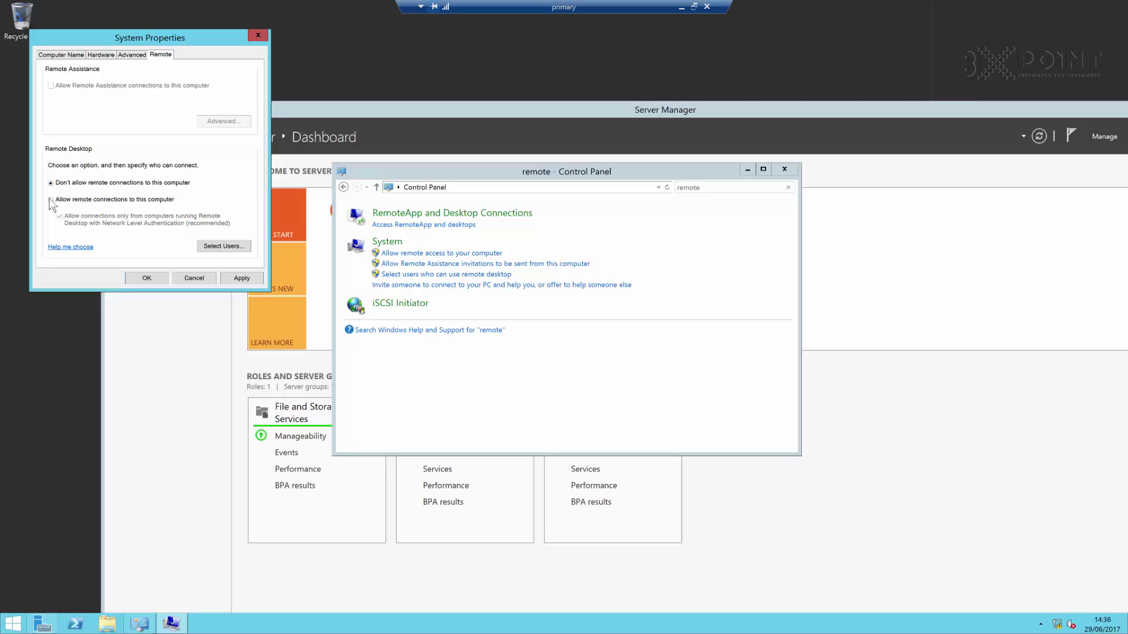
left_click(52, 201)
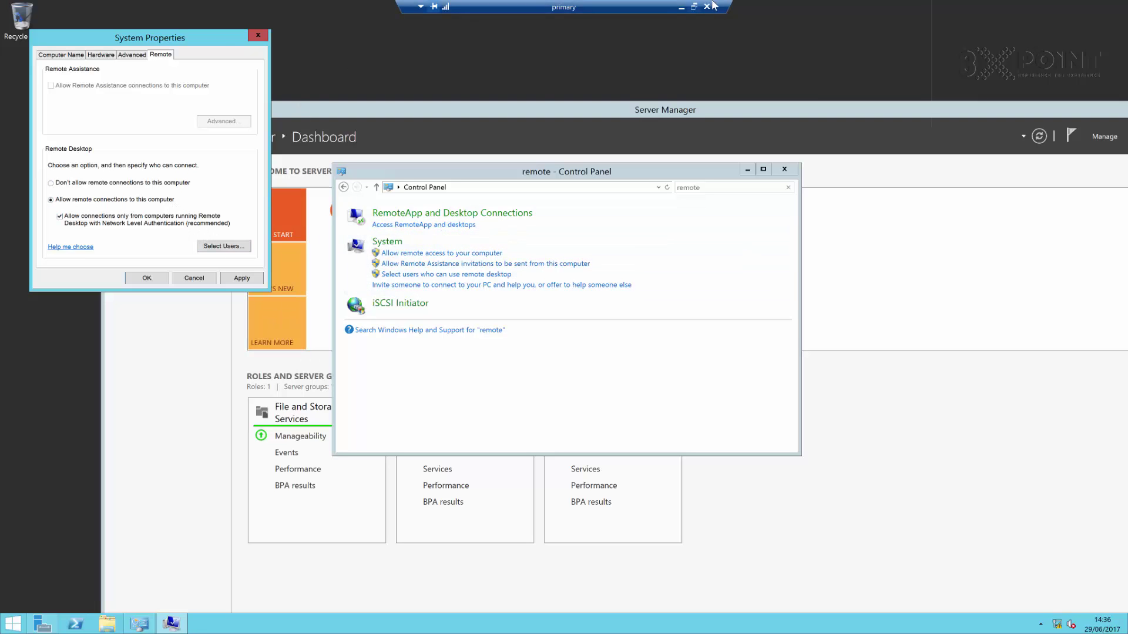
left_click(681, 7)
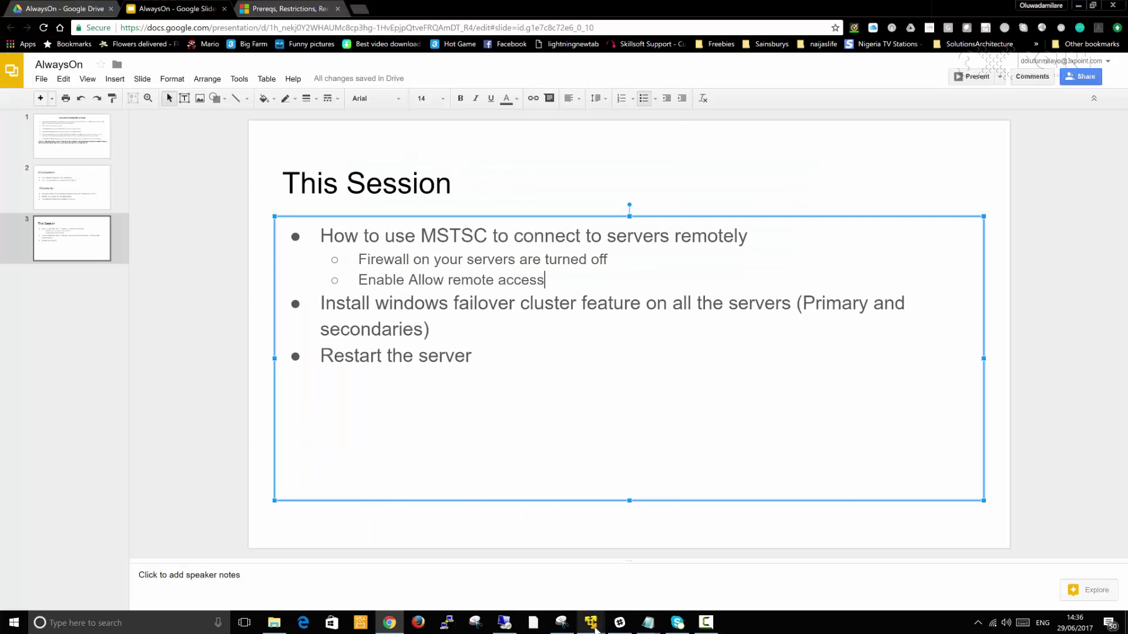
mouse_move(594, 624)
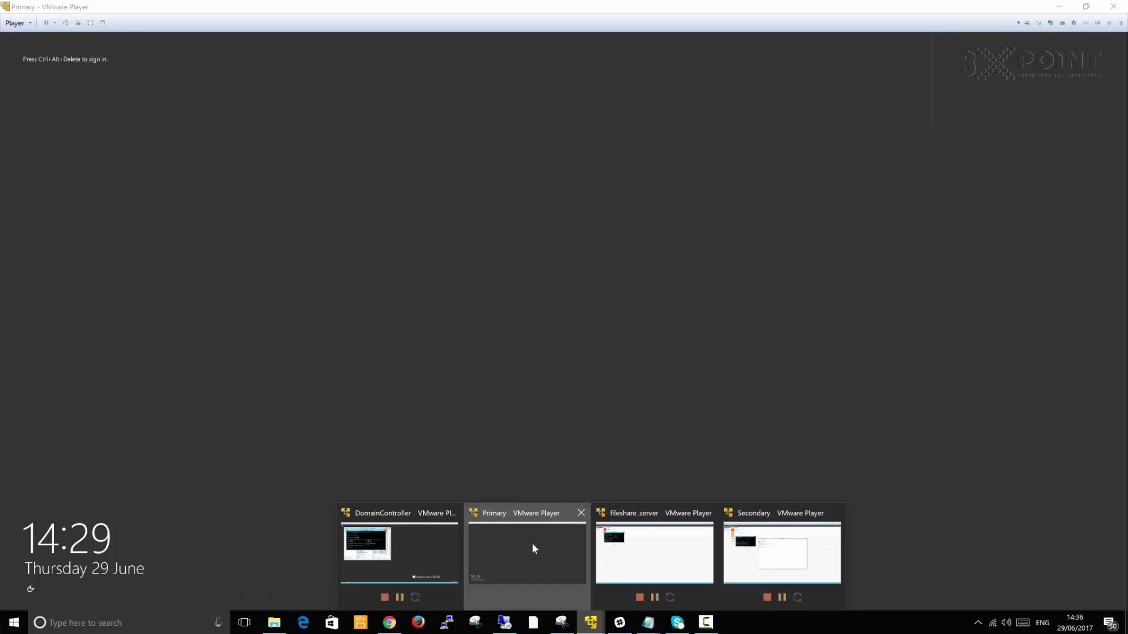
left_click(532, 548)
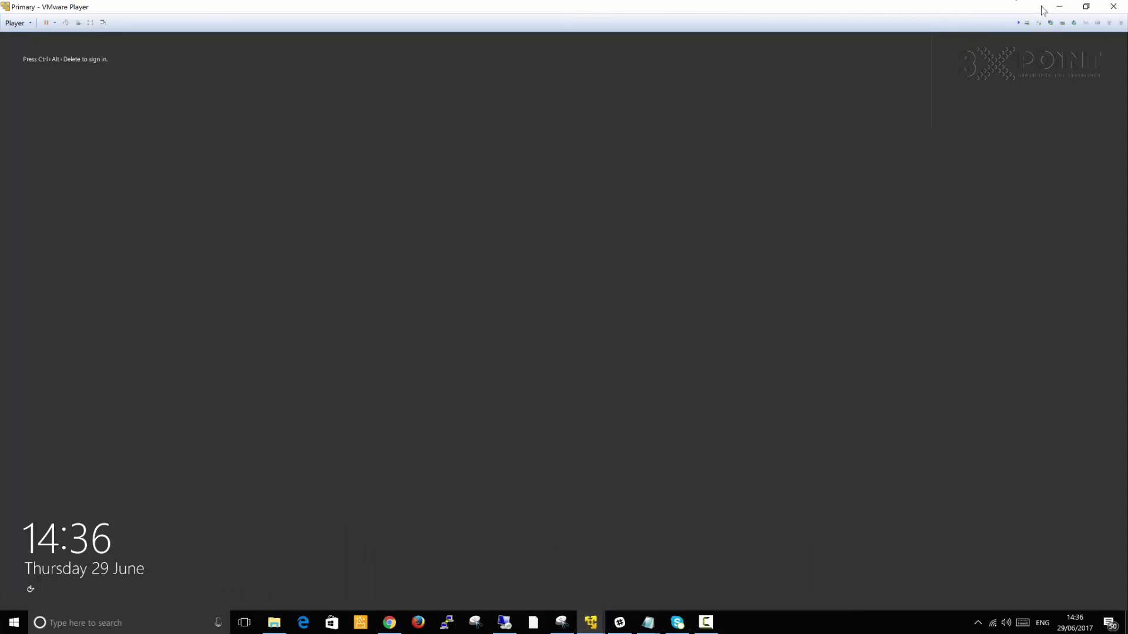
left_click(1059, 6)
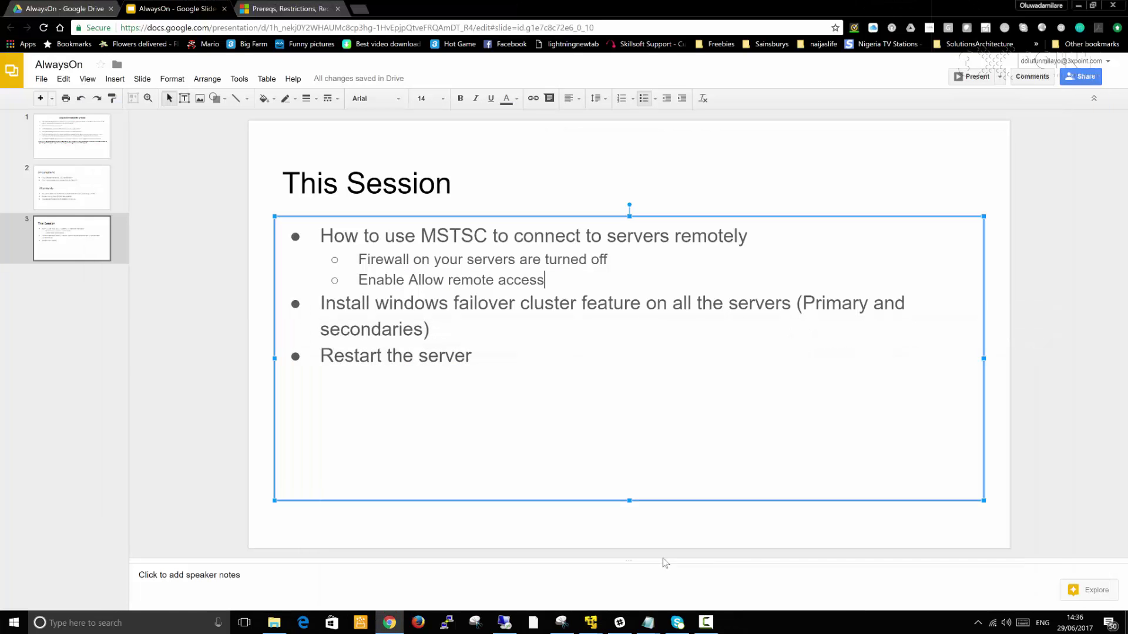
Step: Close System Properties and Control Panel in the primary server session
left_click(505, 623)
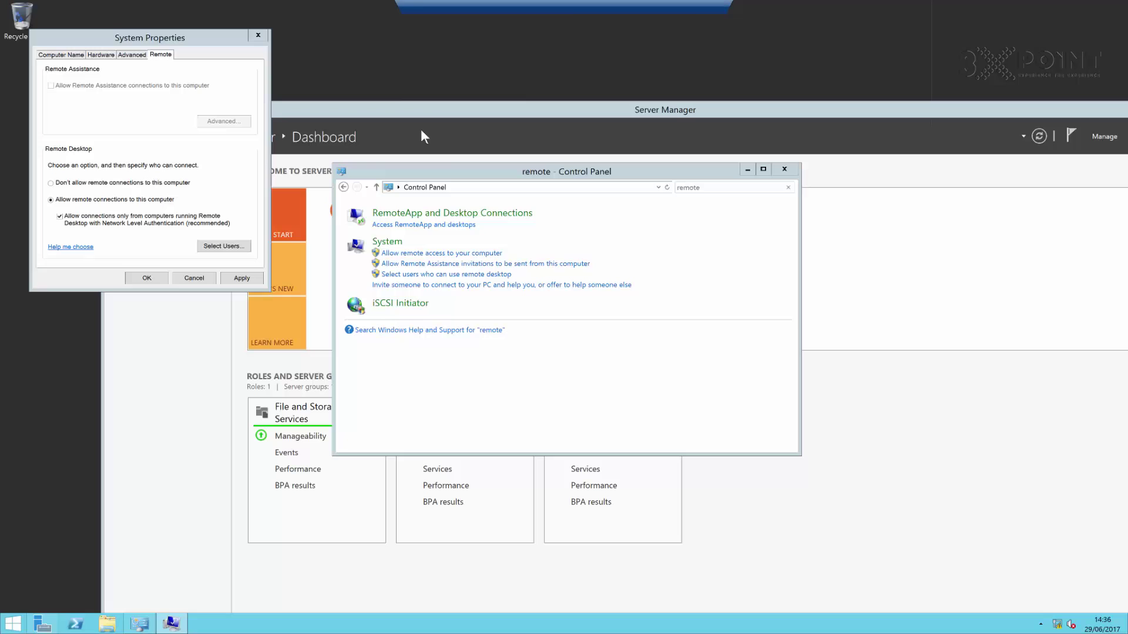
left_click(258, 35)
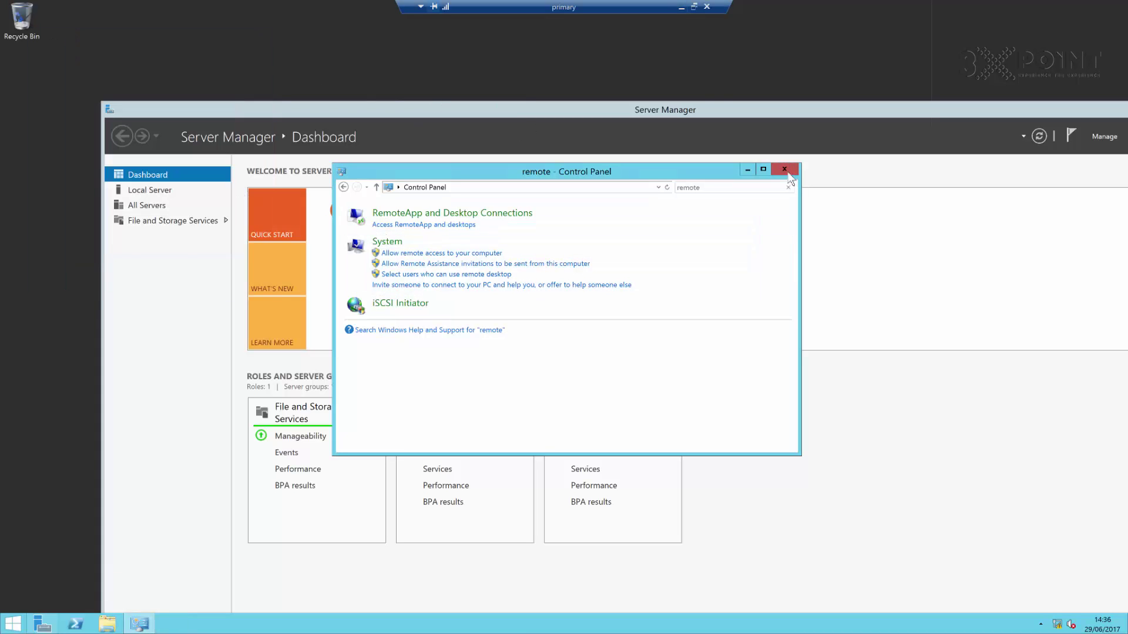
left_click(784, 169)
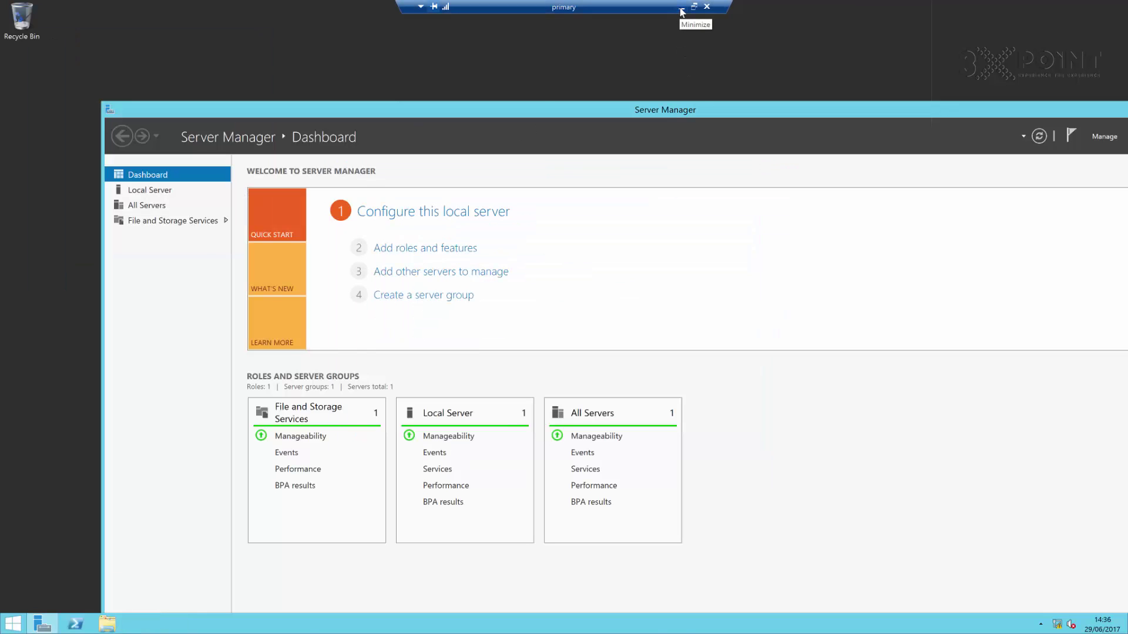
Step: Minimize the primary session and bring the Secondary virtual machine window forward
left_click(682, 11)
mouse_move(592, 623)
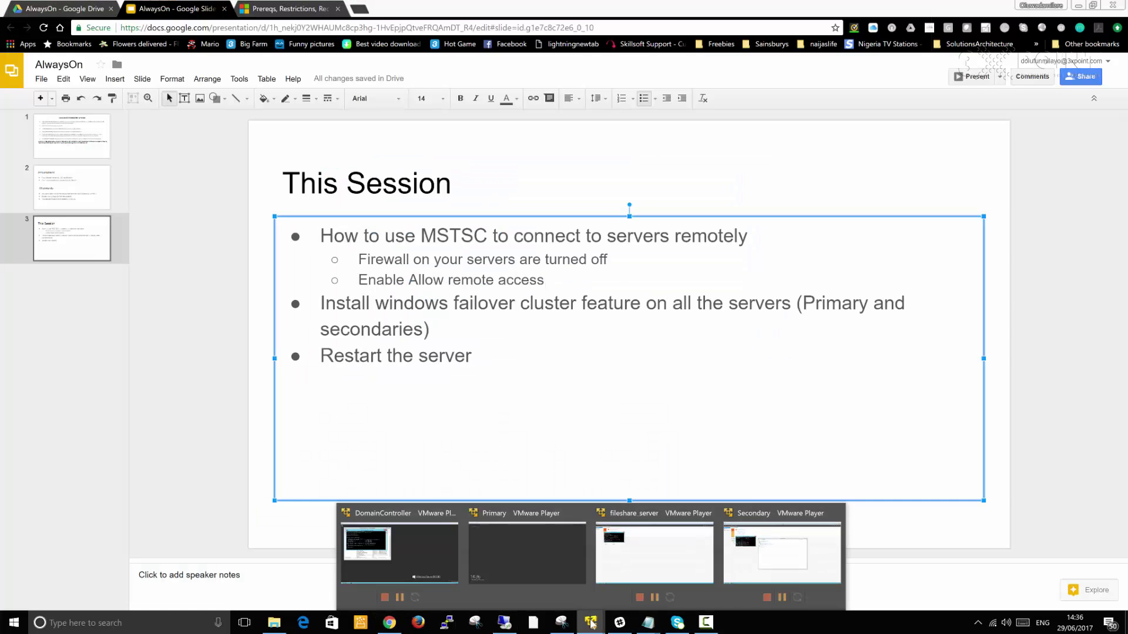
mouse_move(407, 535)
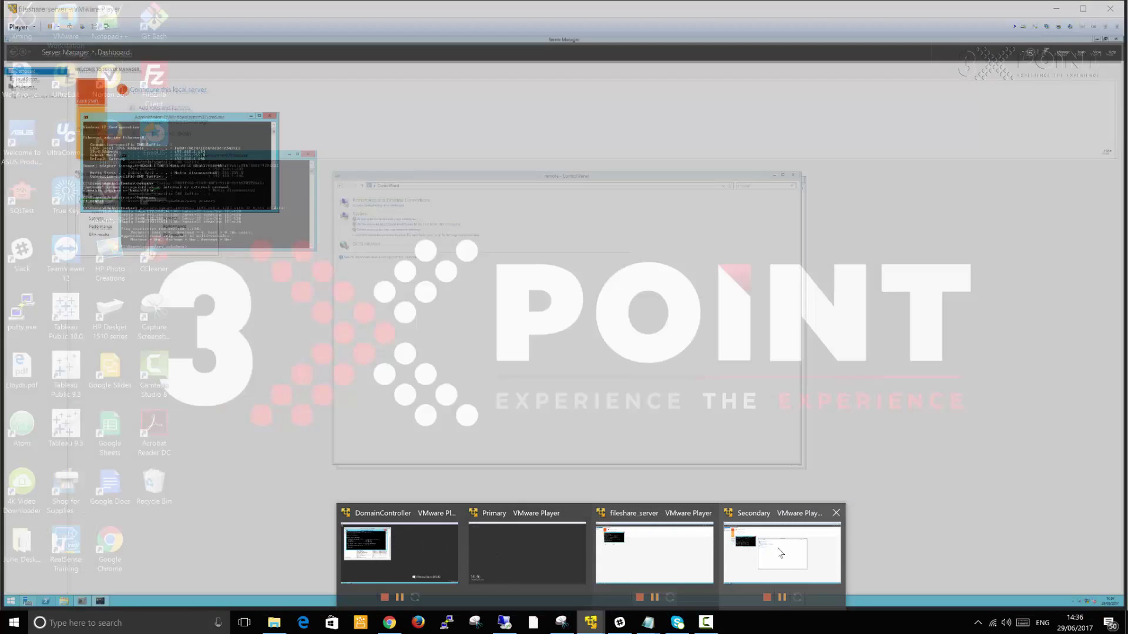
mouse_move(797, 555)
left_click(784, 549)
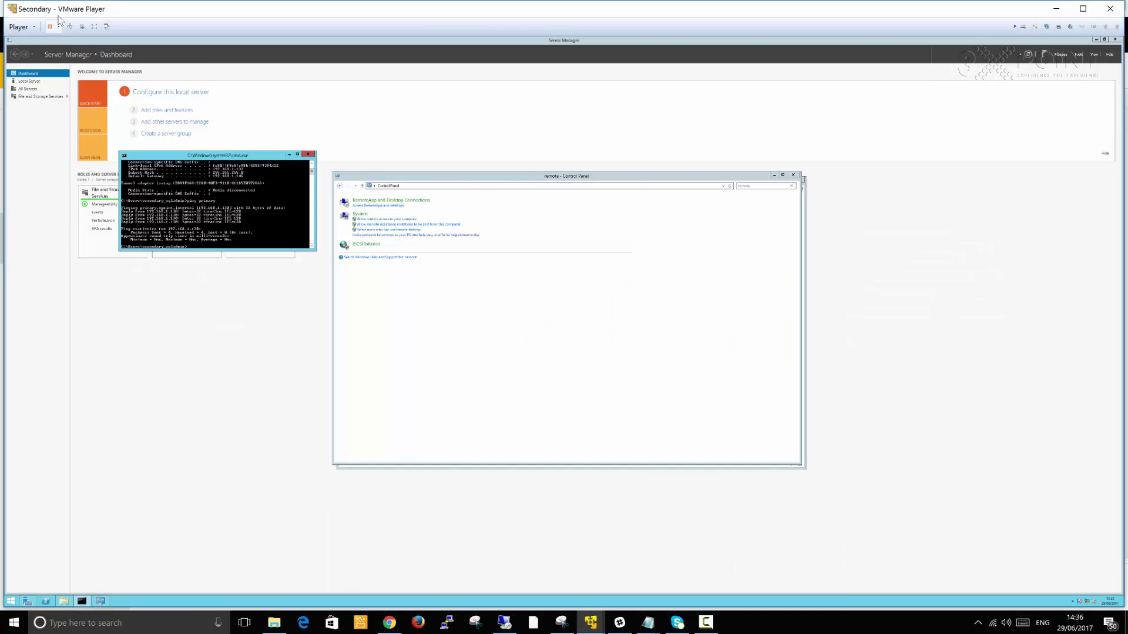
Step: Switch the Secondary VM's network adapter from NAT to Bridged and save the settings
left_click(28, 28)
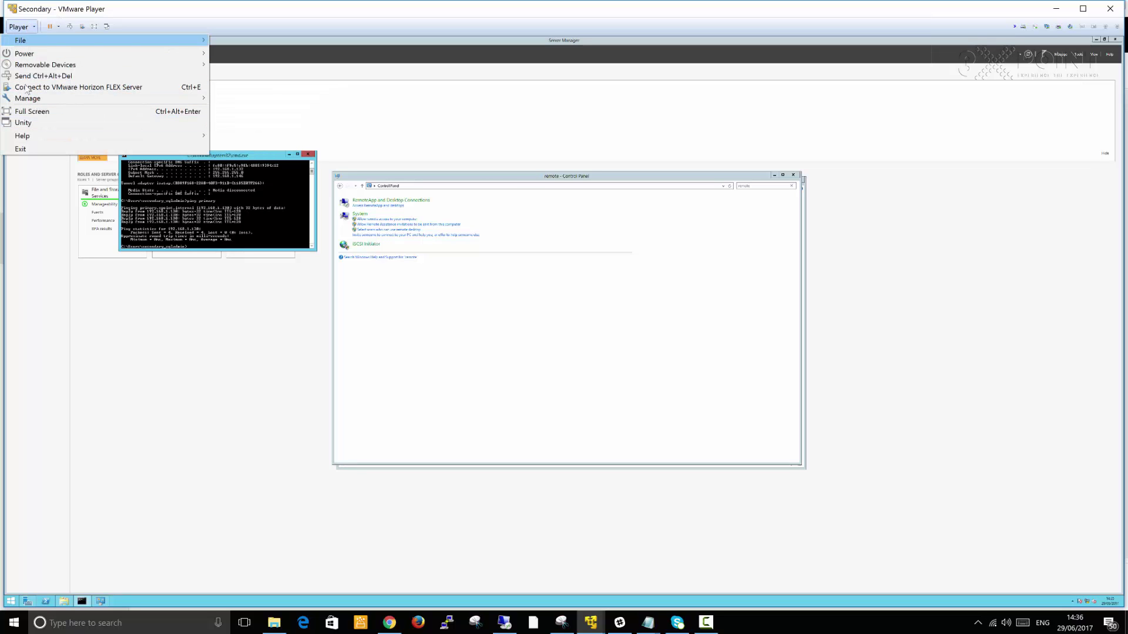
mouse_move(31, 101)
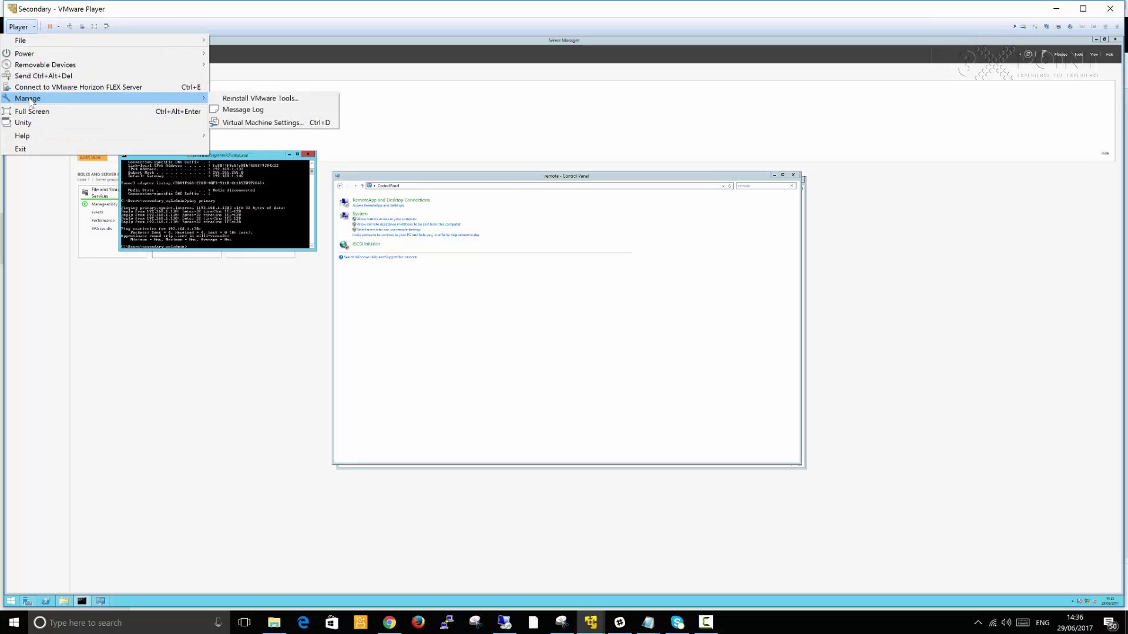
left_click(247, 123)
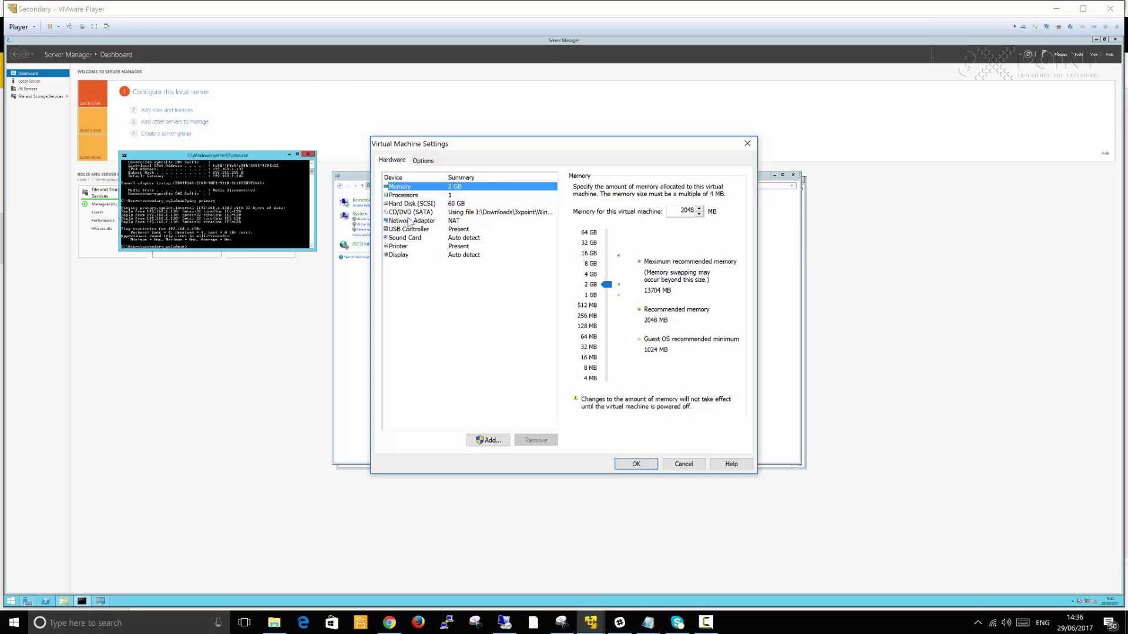
left_click(411, 221)
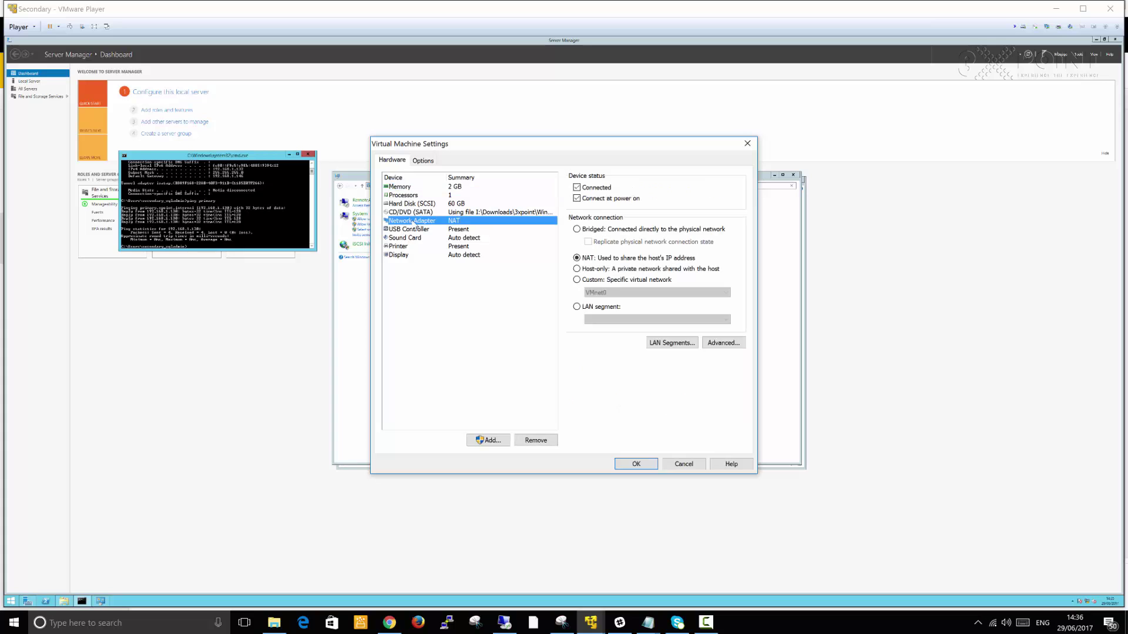
left_click(578, 229)
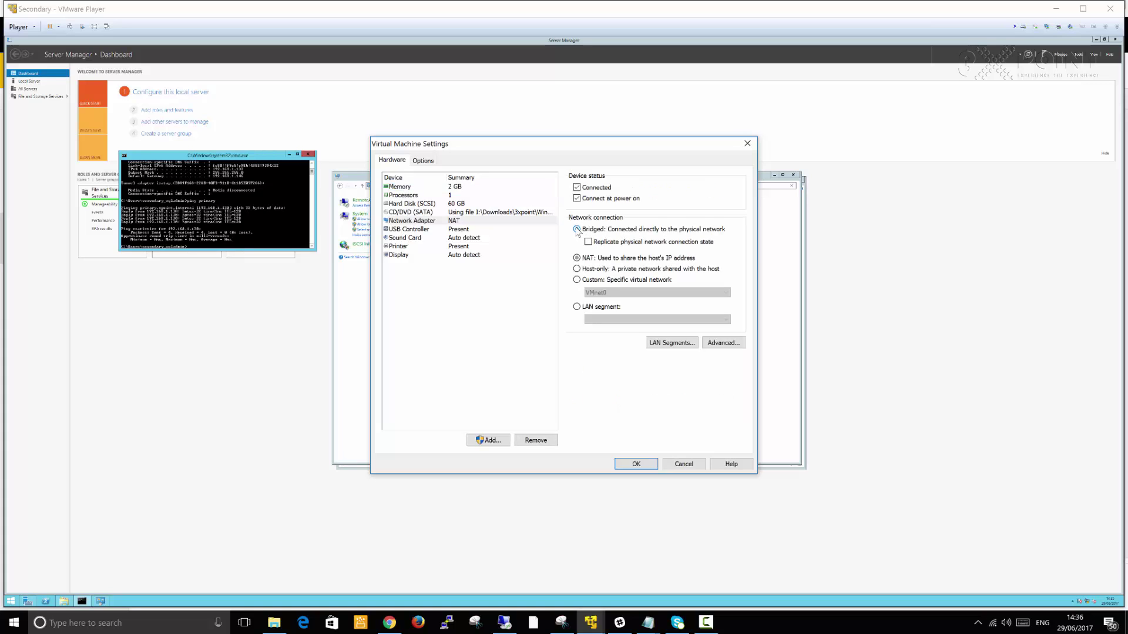
left_click(635, 464)
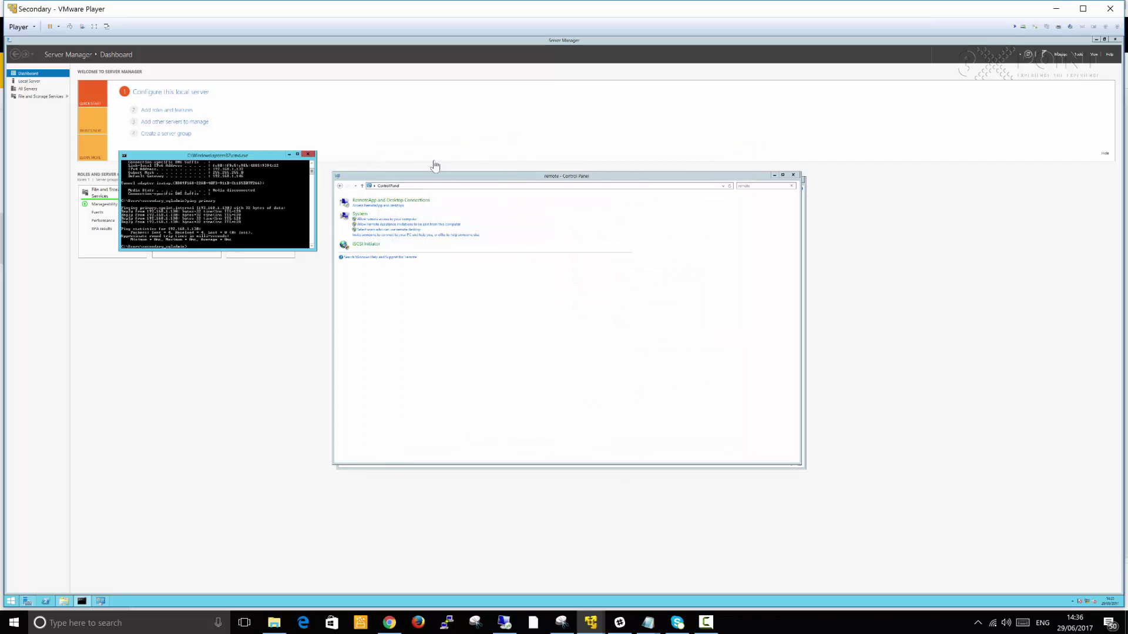
Step: Start a new Remote Desktop Connection to the computer 'secondary'
left_click(1056, 9)
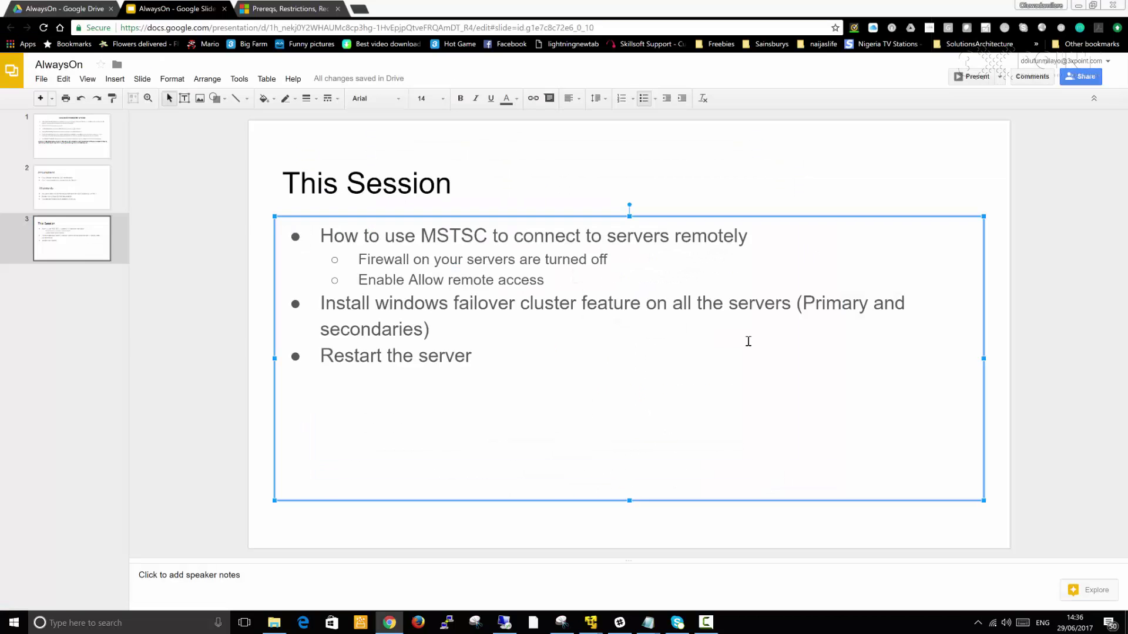
left_click(504, 625)
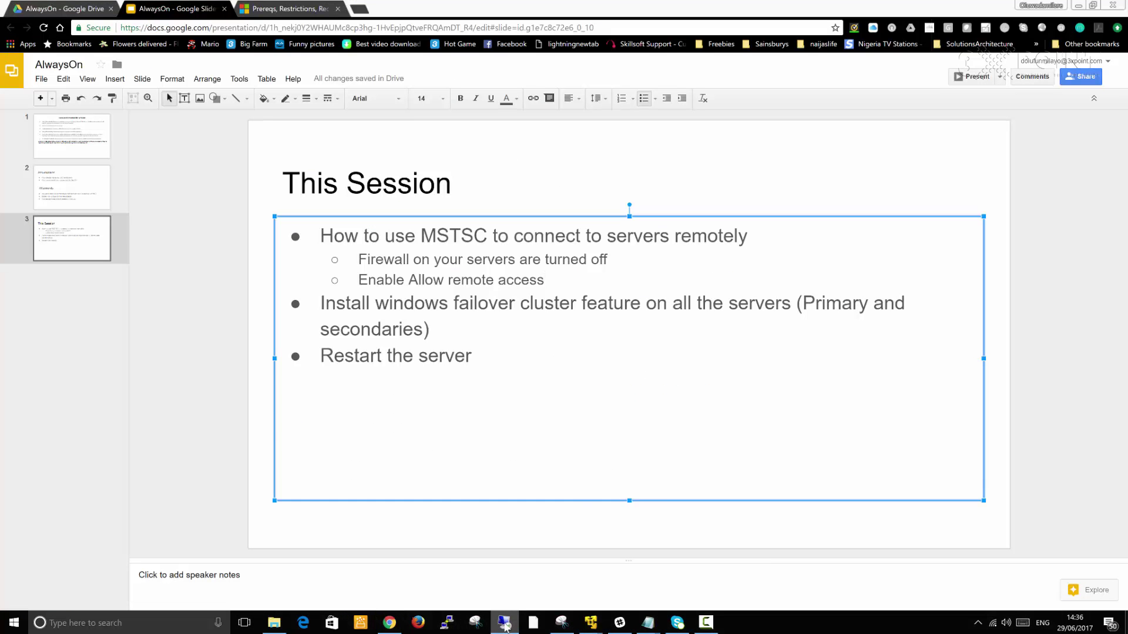
right_click(504, 626)
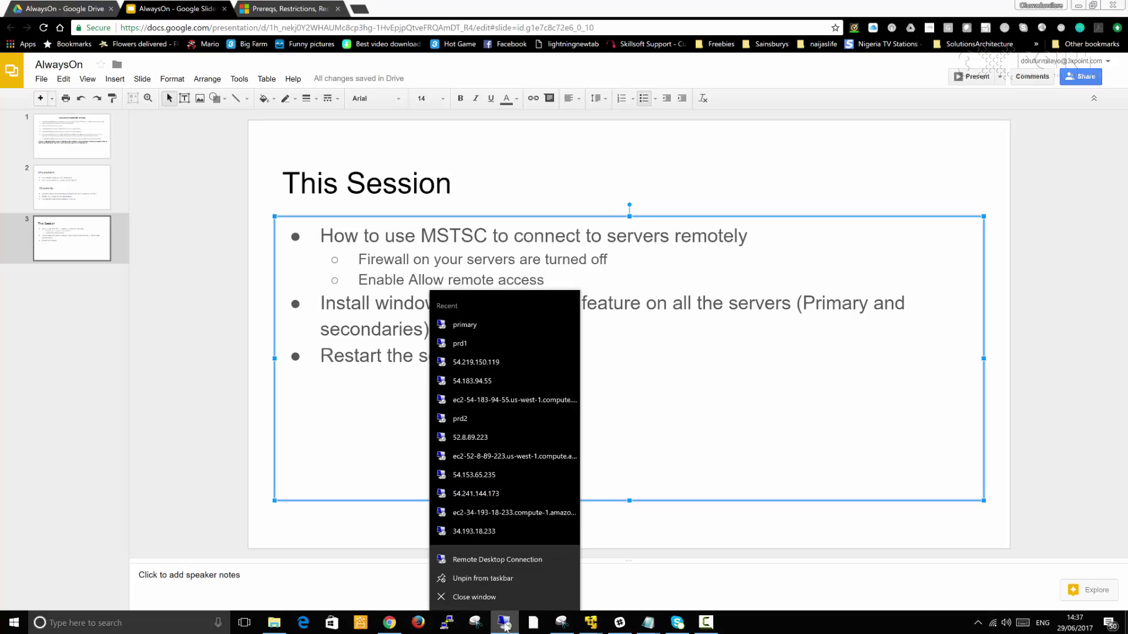
left_click(513, 562)
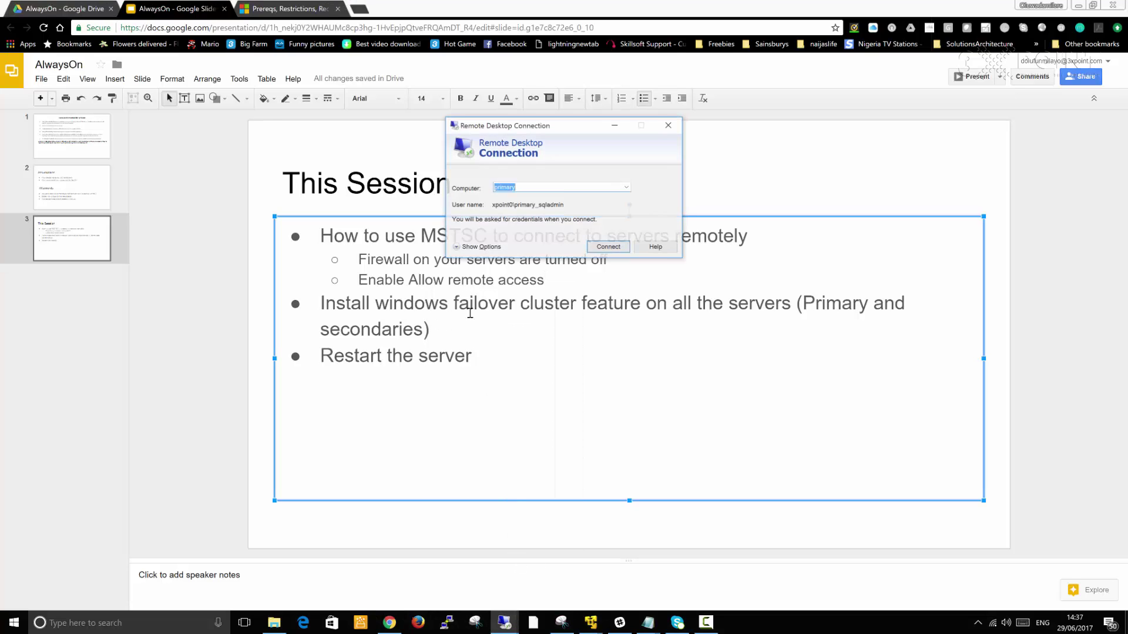
type("seconda")
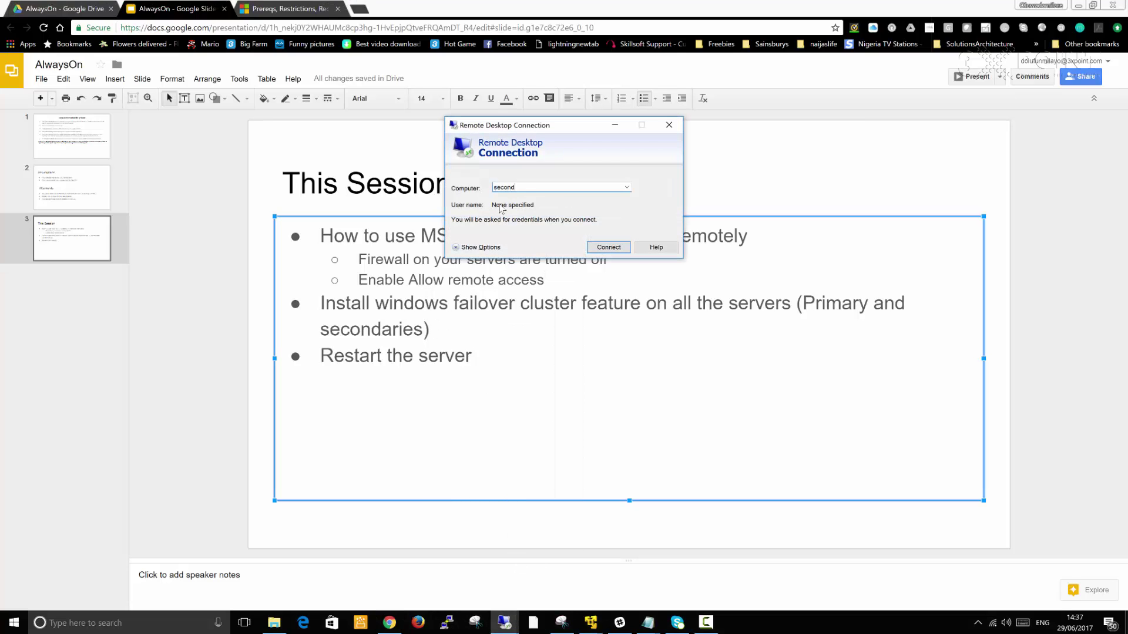
left_click(606, 247)
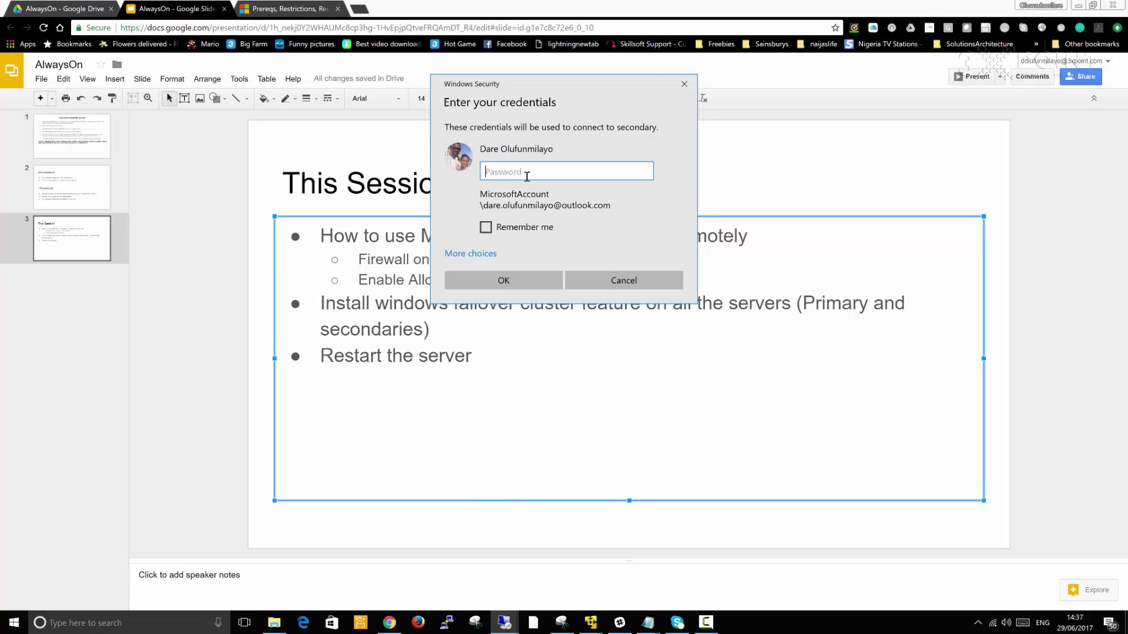
Step: Sign in with a different account, entering the xpoint0 domain admin user and password, remembering credentials
left_click(473, 255)
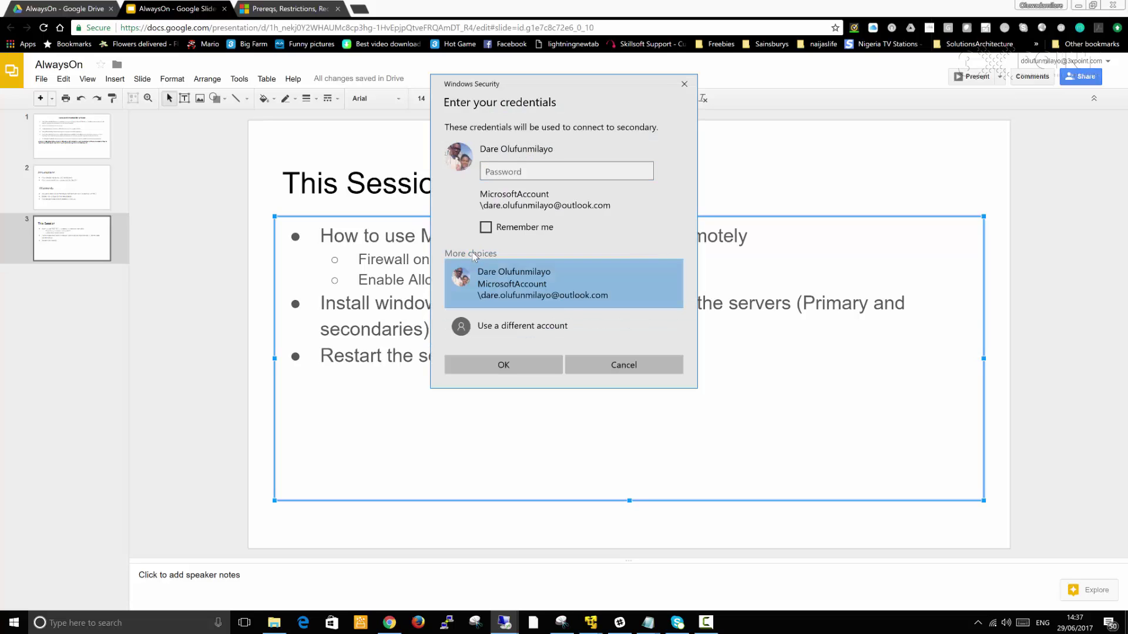
left_click(502, 329)
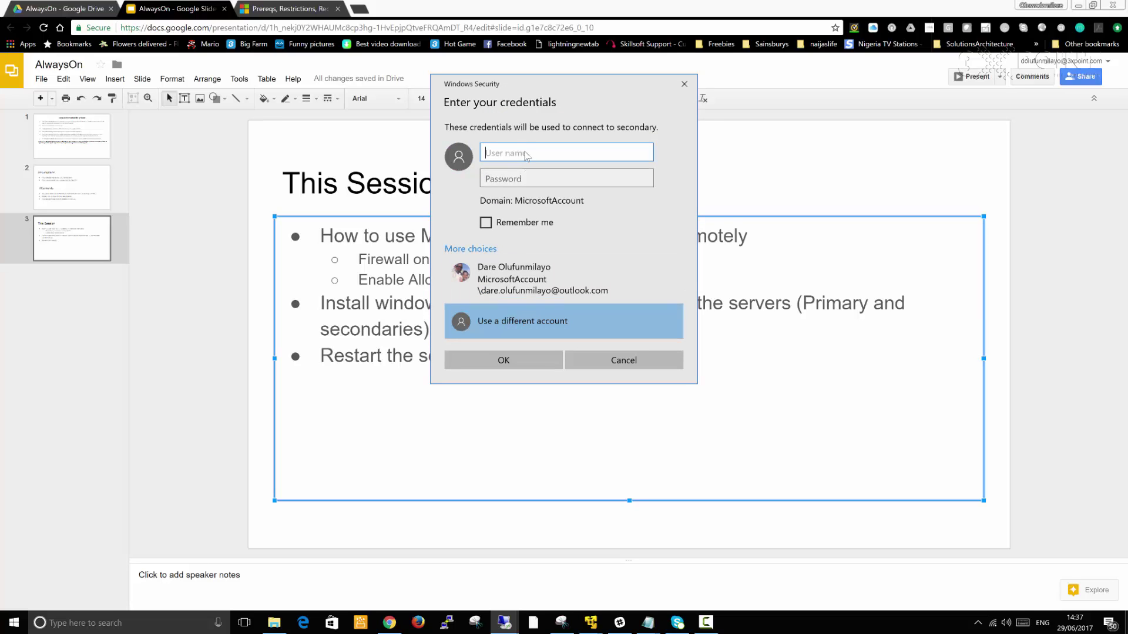
type("xpoint0\\")
type("secondary_sqladmin")
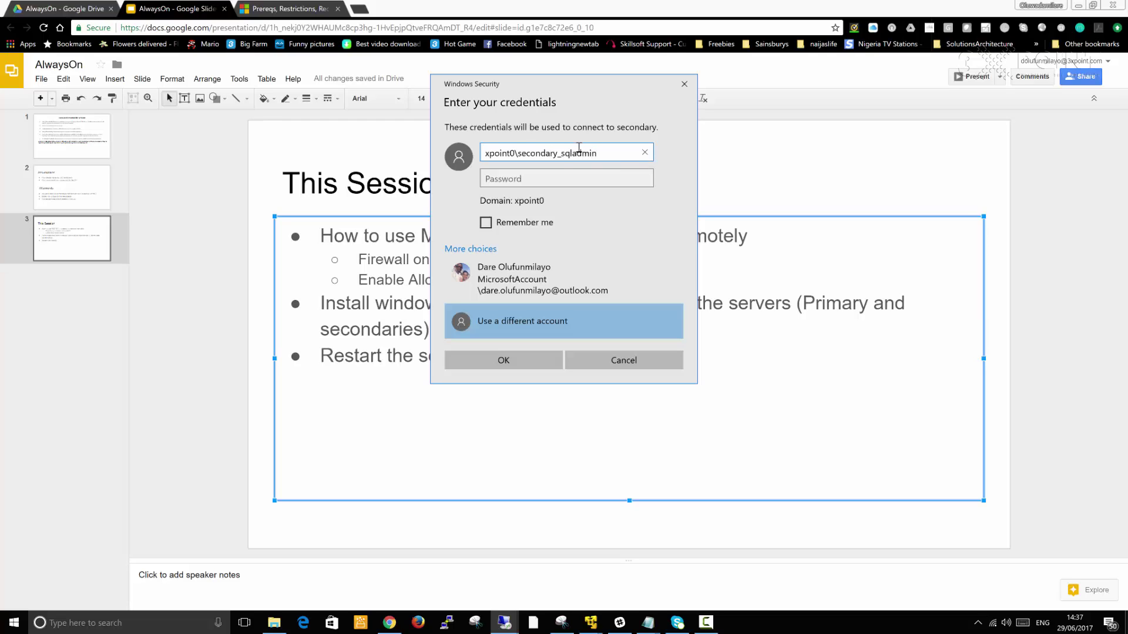
left_click(547, 181)
type("•••••••••••")
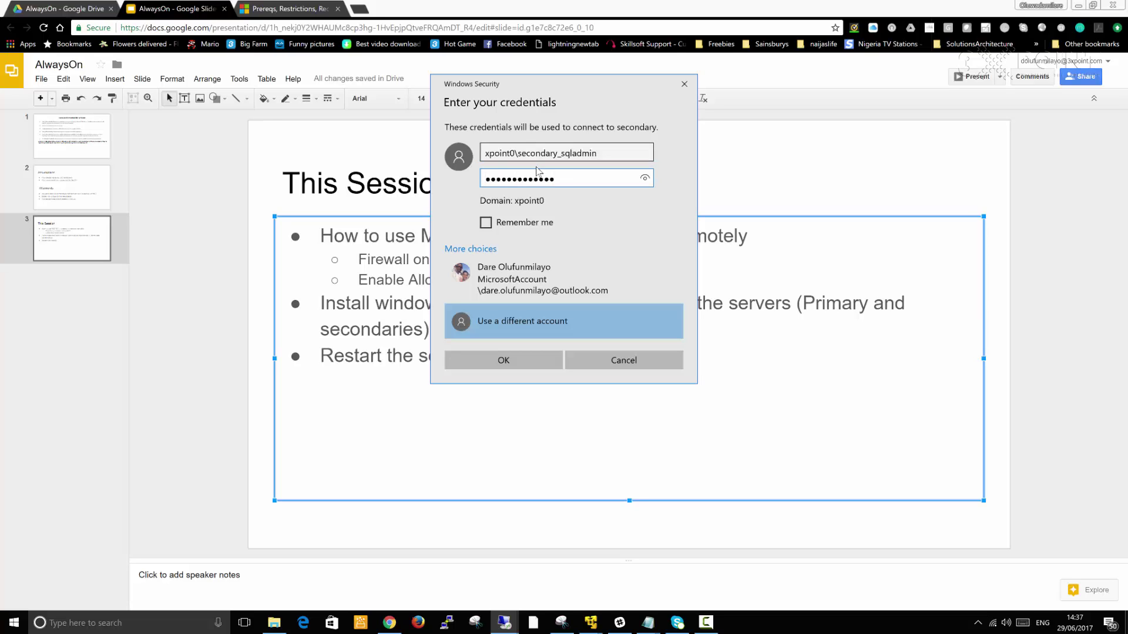
left_click(485, 223)
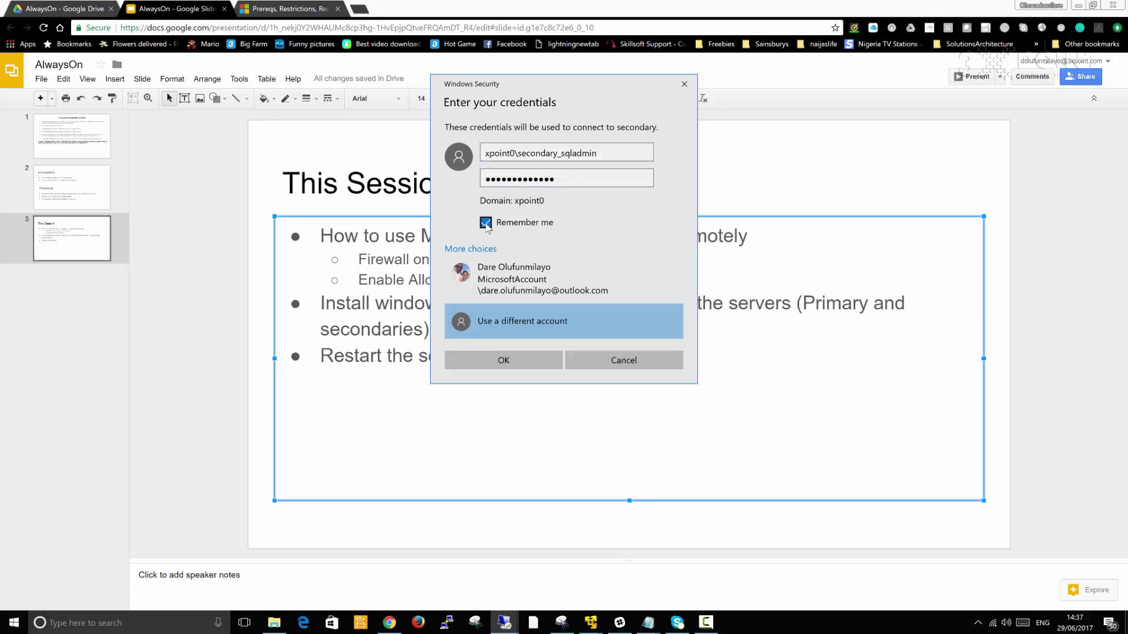
left_click(503, 359)
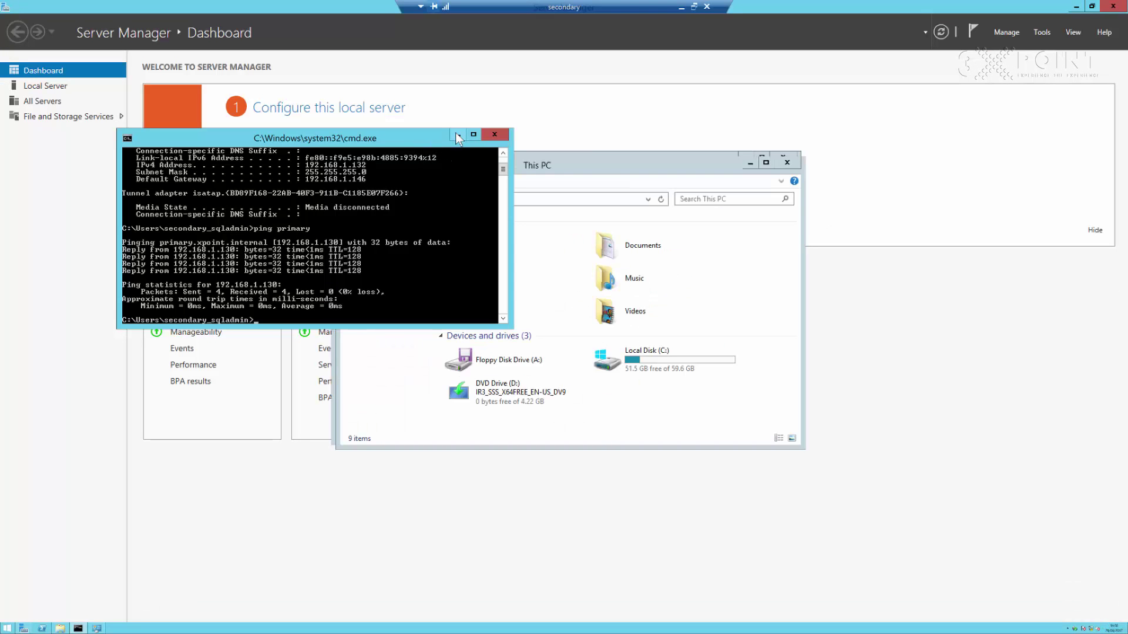
Step: Review the ping results, then open This PC's System properties on secondary
left_click(749, 165)
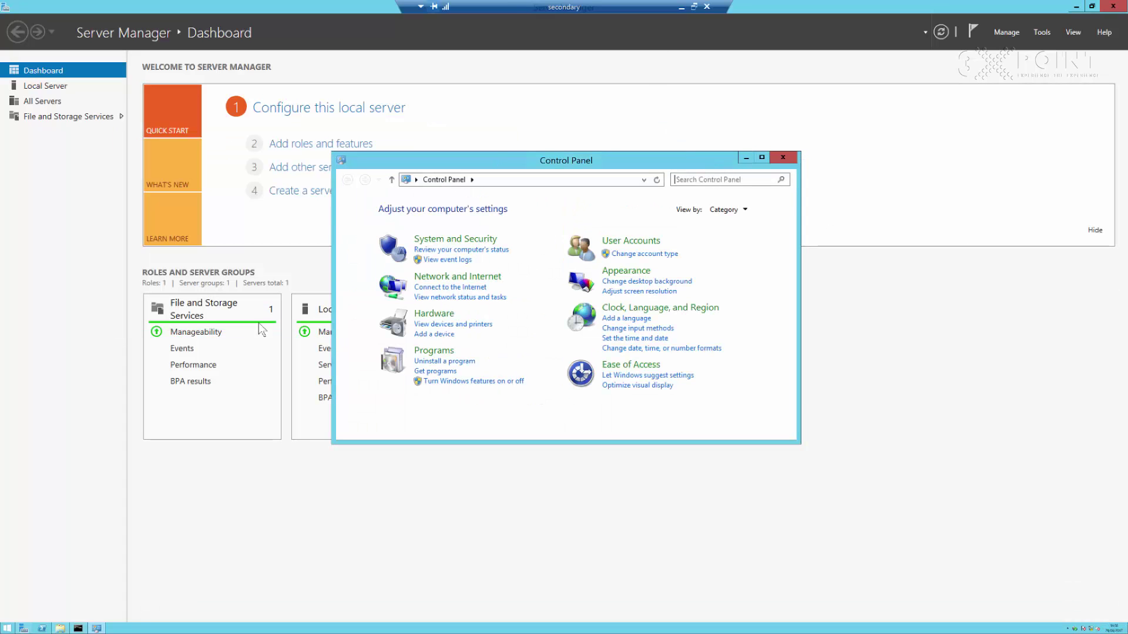
left_click(78, 629)
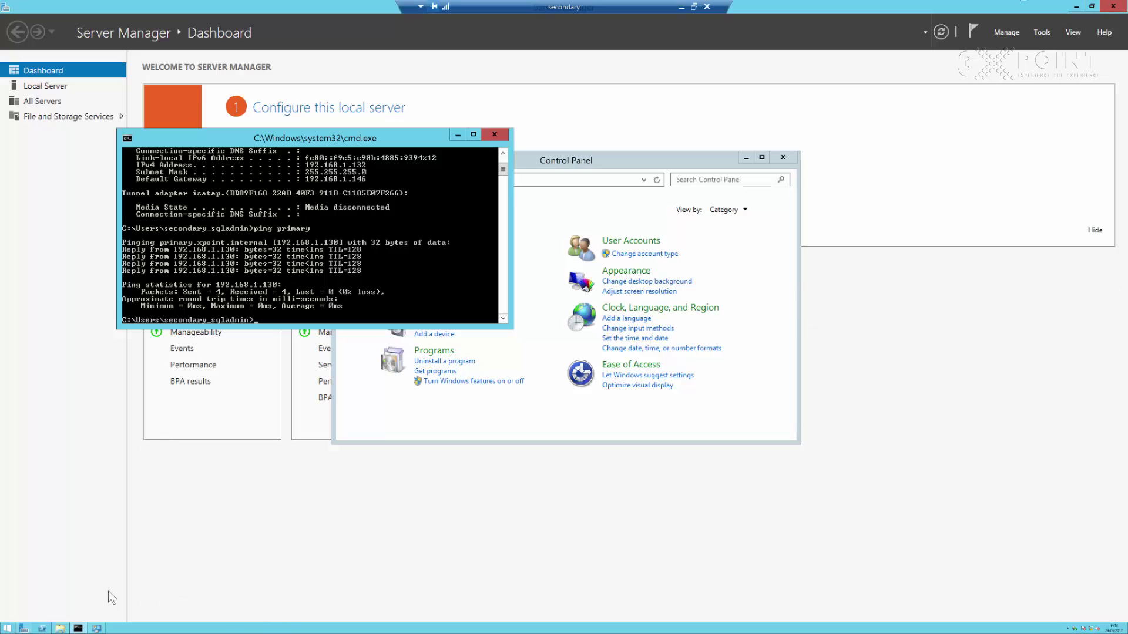
left_click(60, 627)
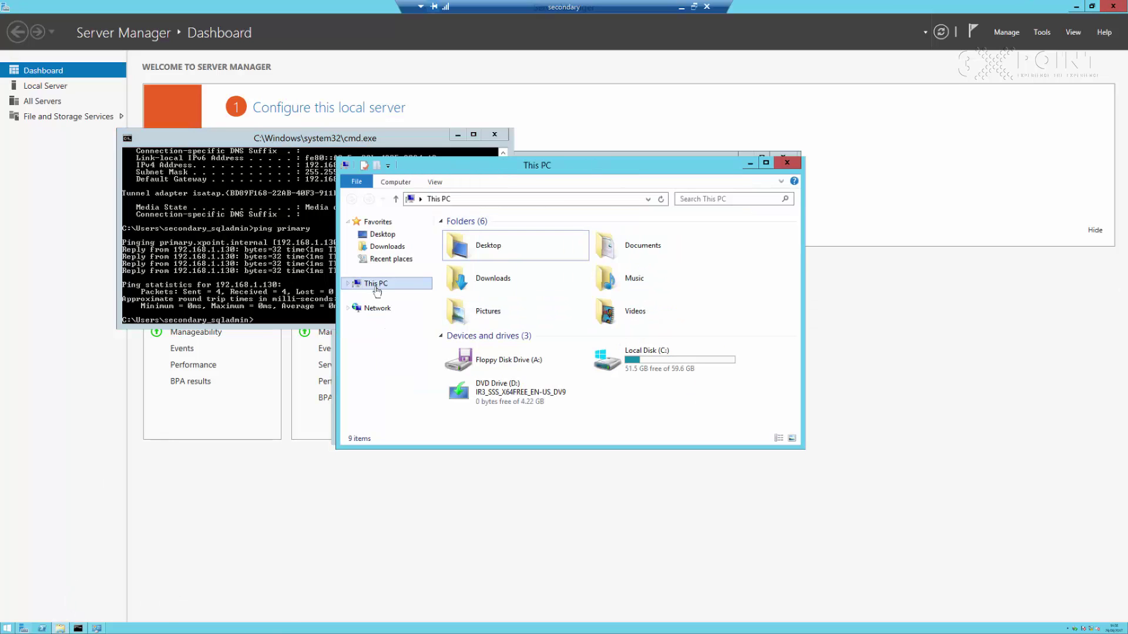
right_click(374, 283)
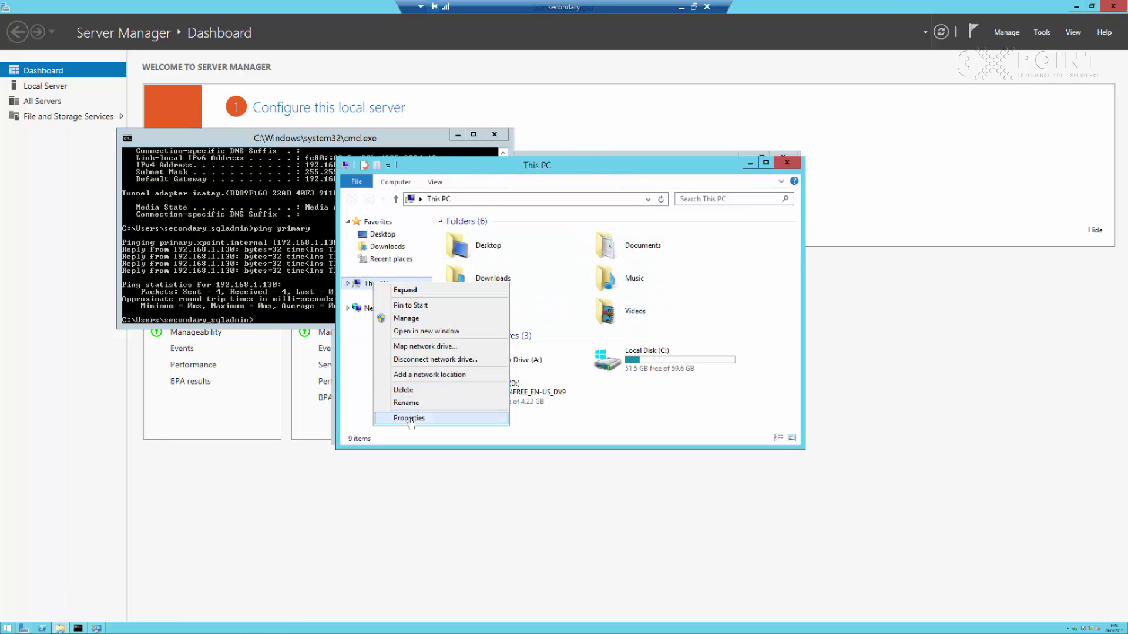
left_click(409, 418)
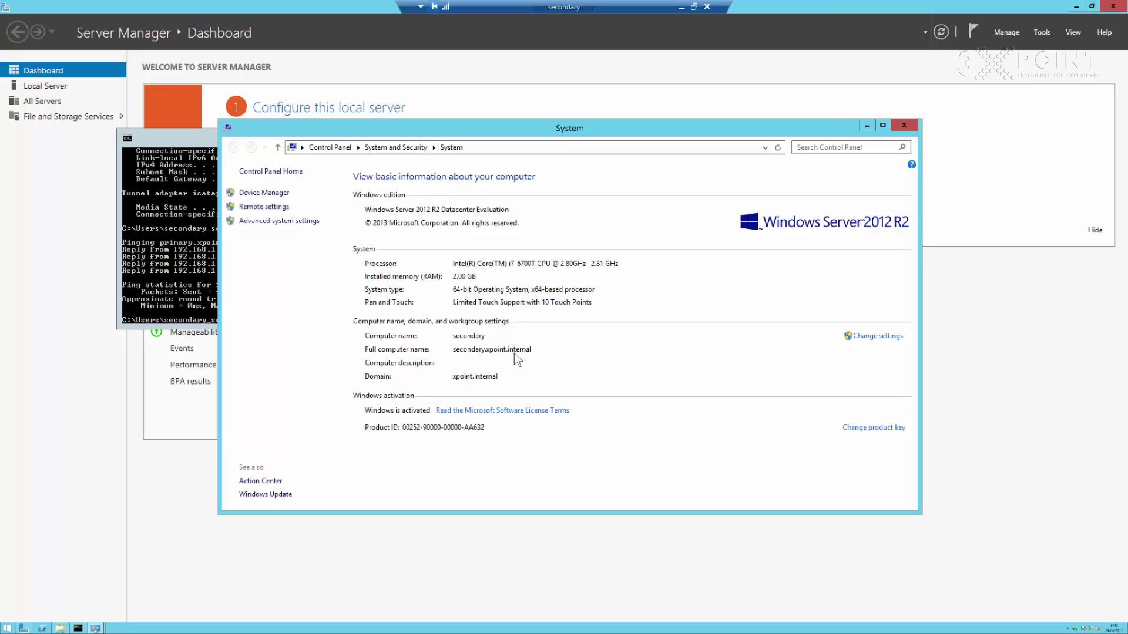
Step: Minimize the remote session and switch back to the secondary server session
left_click(681, 8)
mouse_move(513, 621)
left_click(566, 566)
Step: Sign out of the secondary server from its Start menu account options
left_click(7, 628)
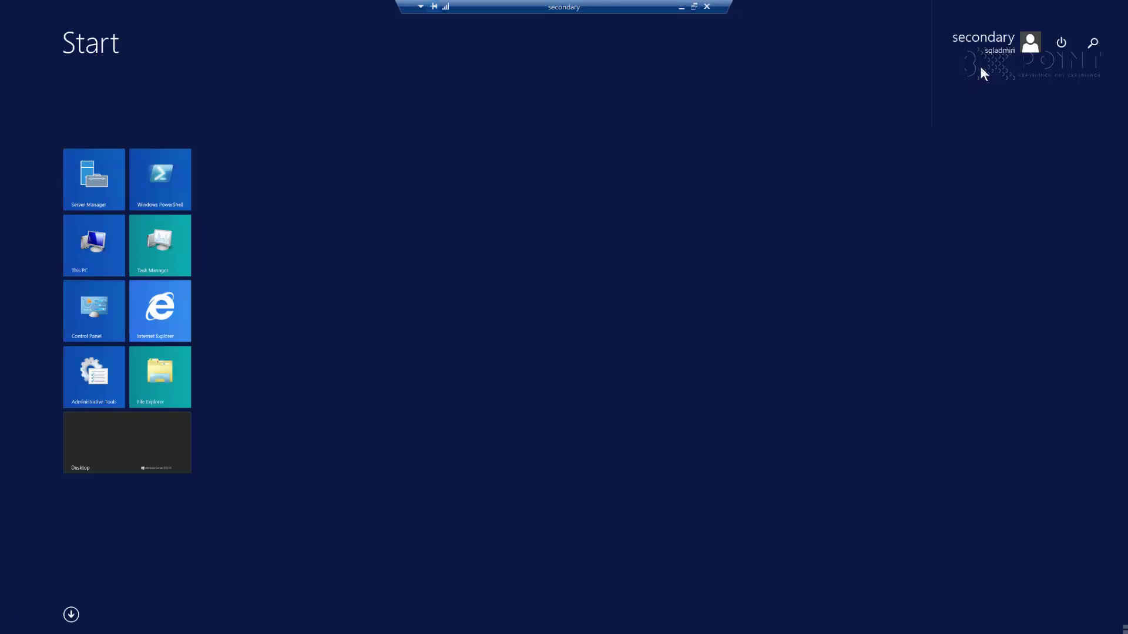
left_click(1014, 44)
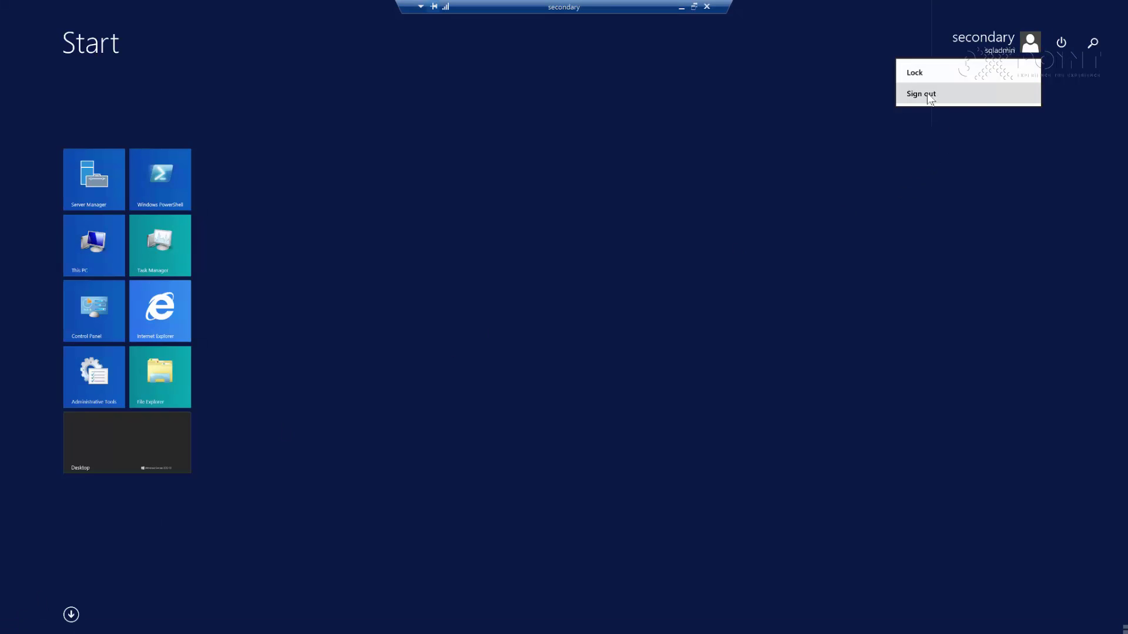
left_click(921, 94)
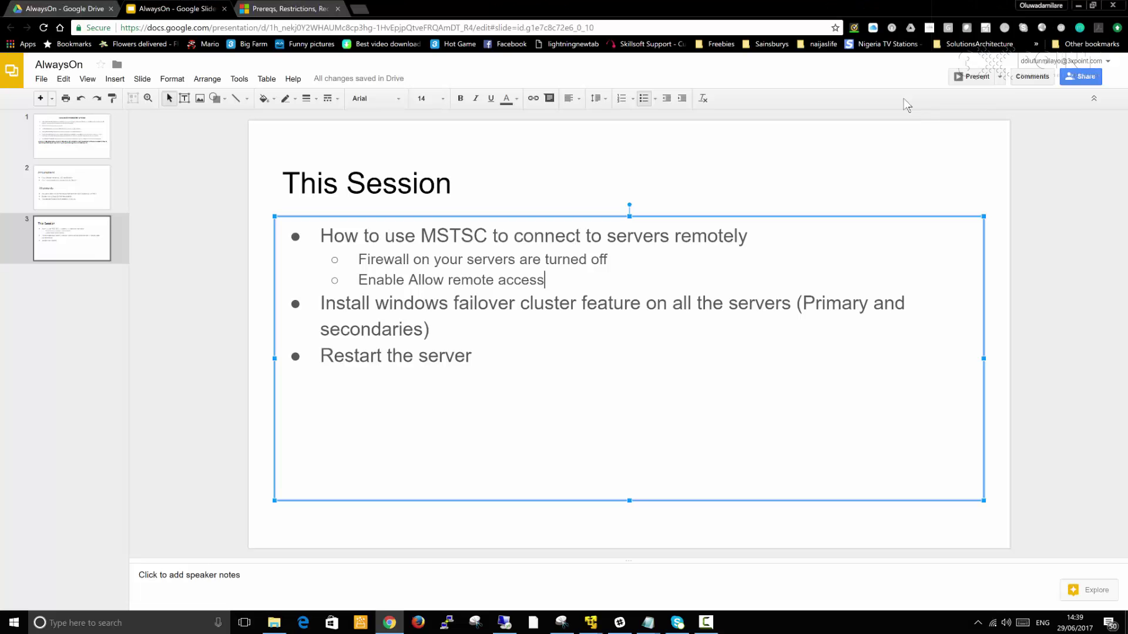
Step: Reconnect to secondary from the Remote Desktop jump list and sign out again
left_click(506, 625)
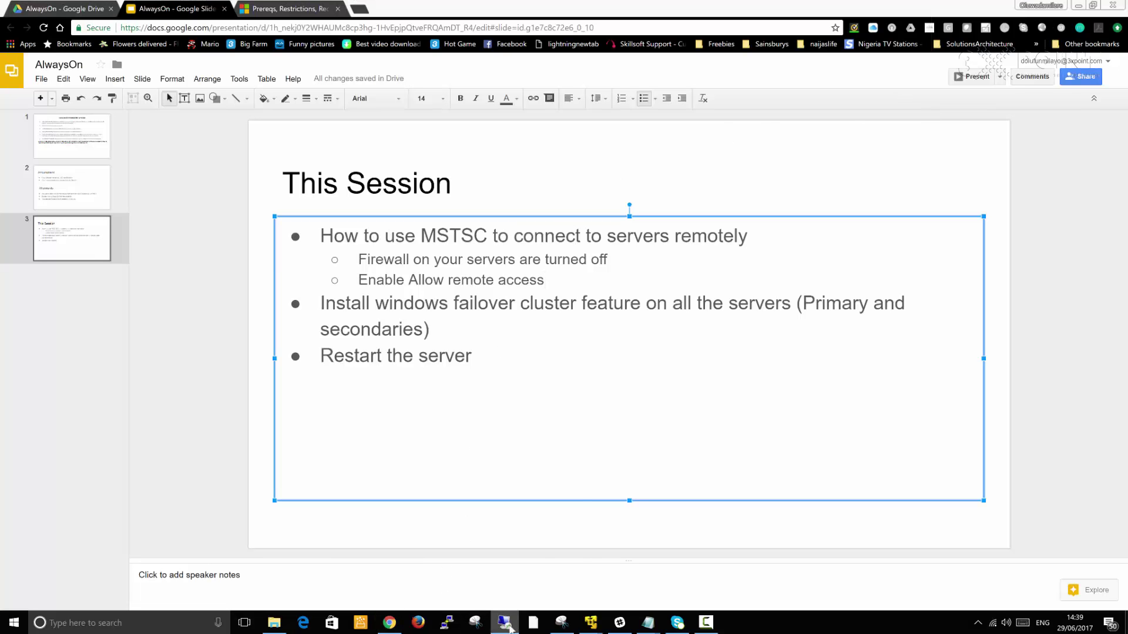
right_click(509, 626)
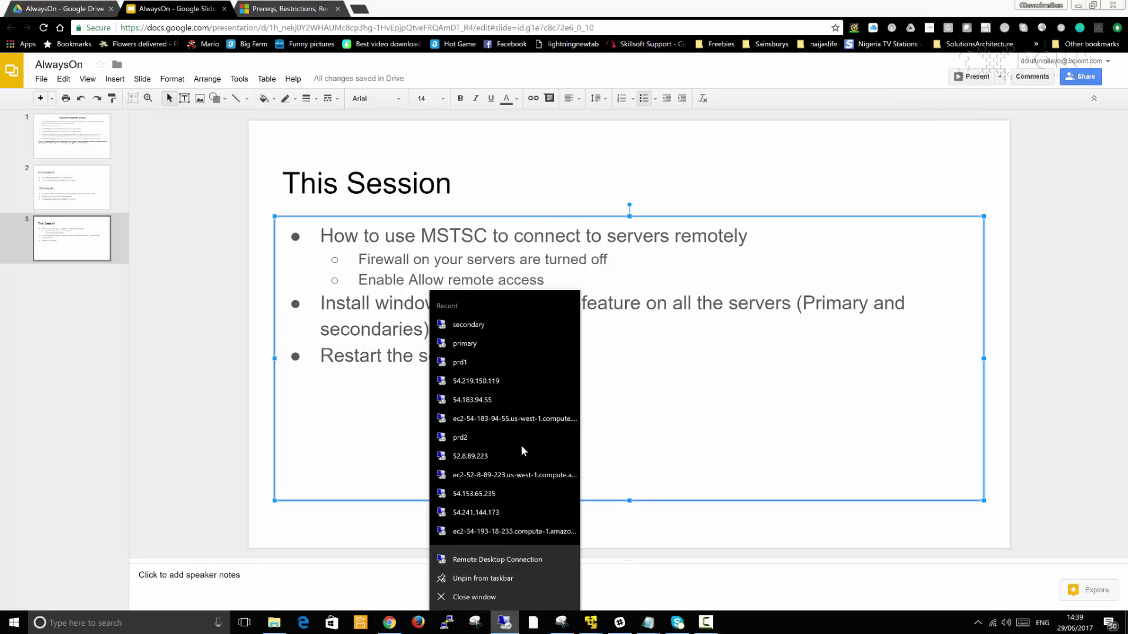
left_click(486, 327)
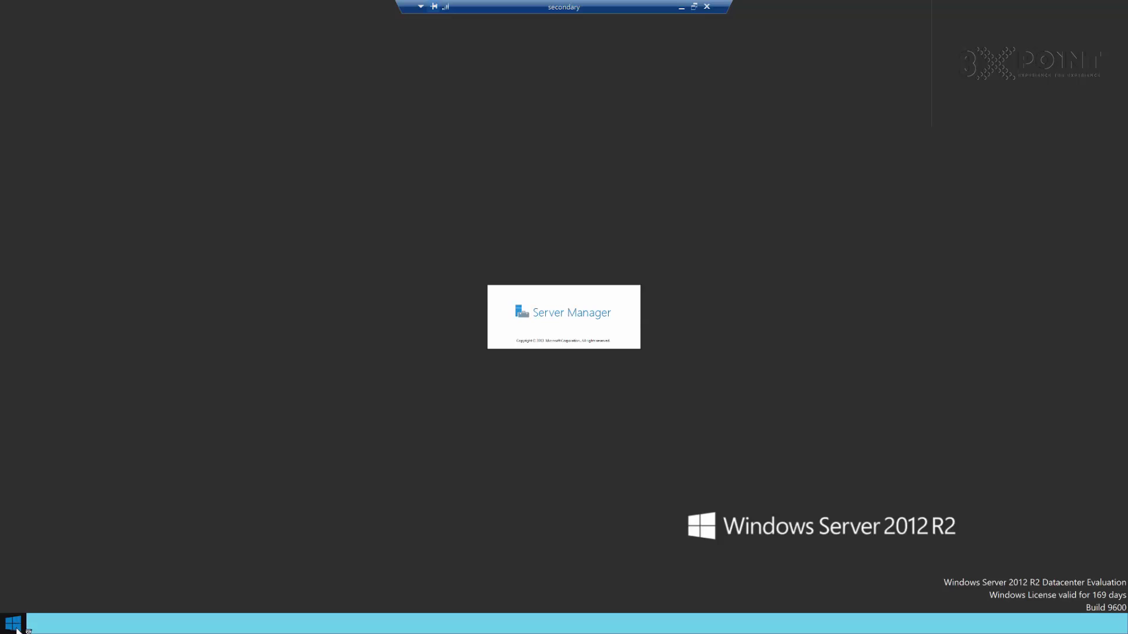
left_click(14, 624)
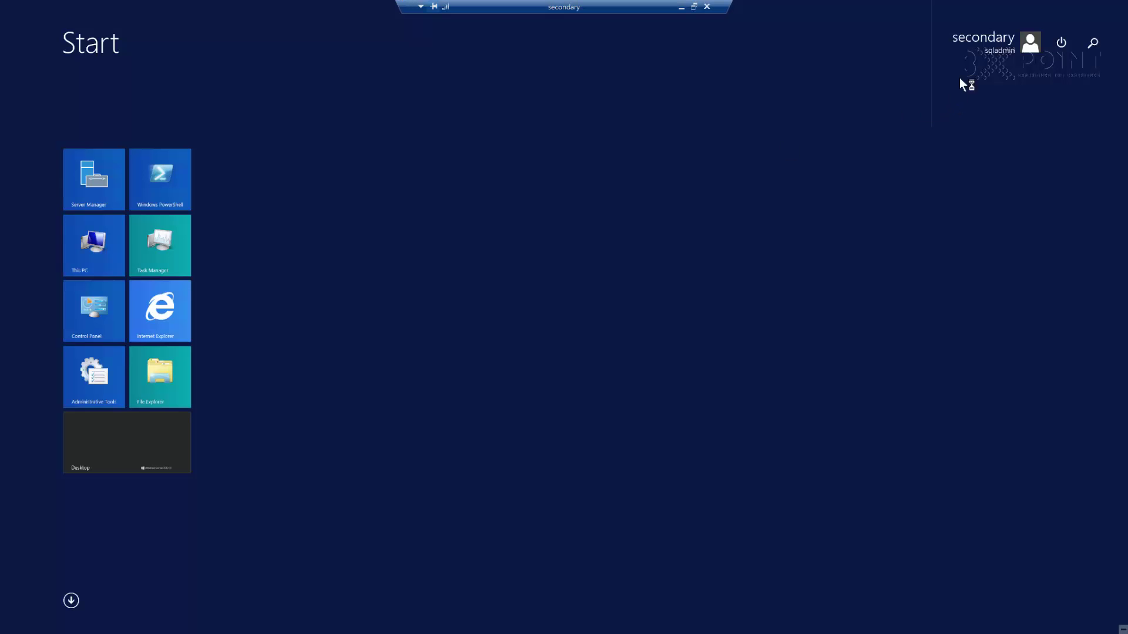
left_click(1029, 43)
left_click(954, 95)
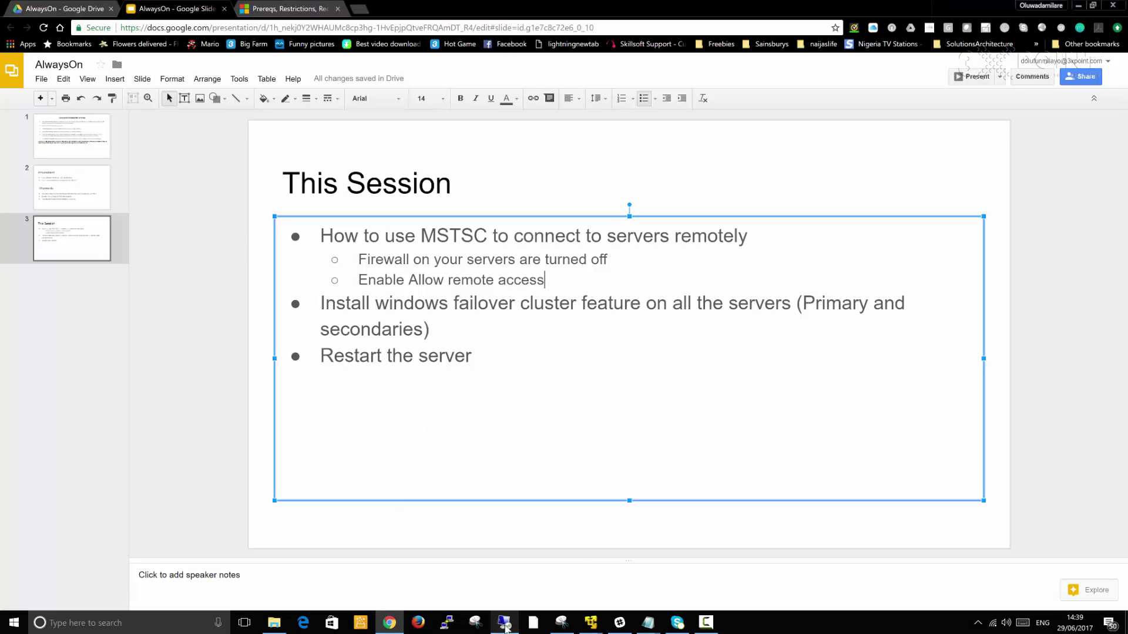
Step: Open a new Remote Desktop Connection and set the computer to secondary.xpoint.internal
right_click(505, 623)
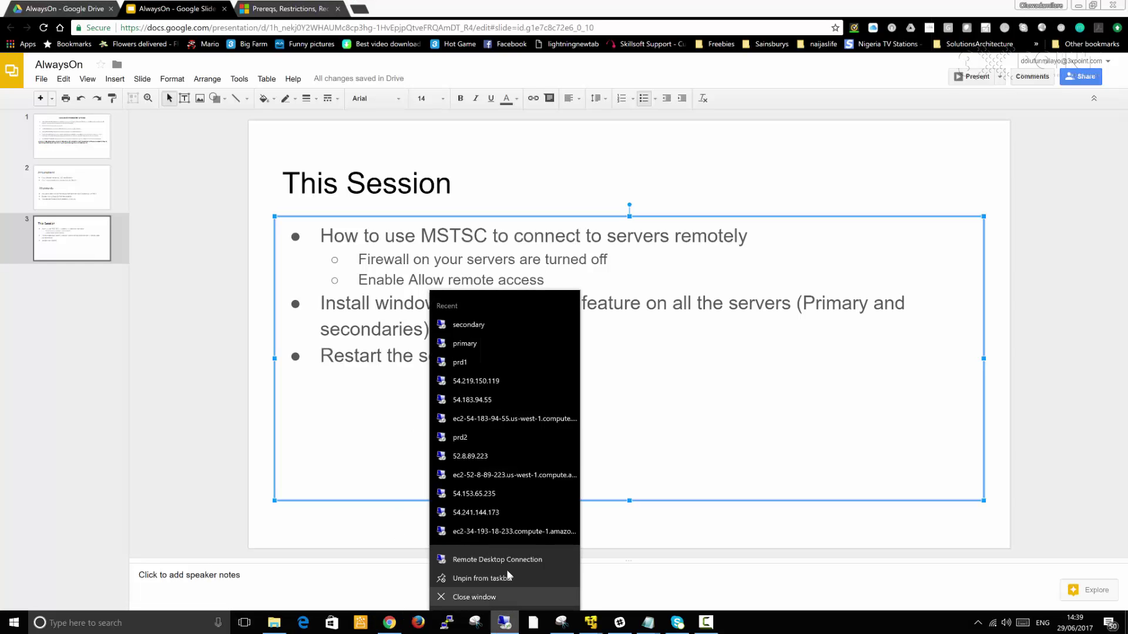
left_click(507, 558)
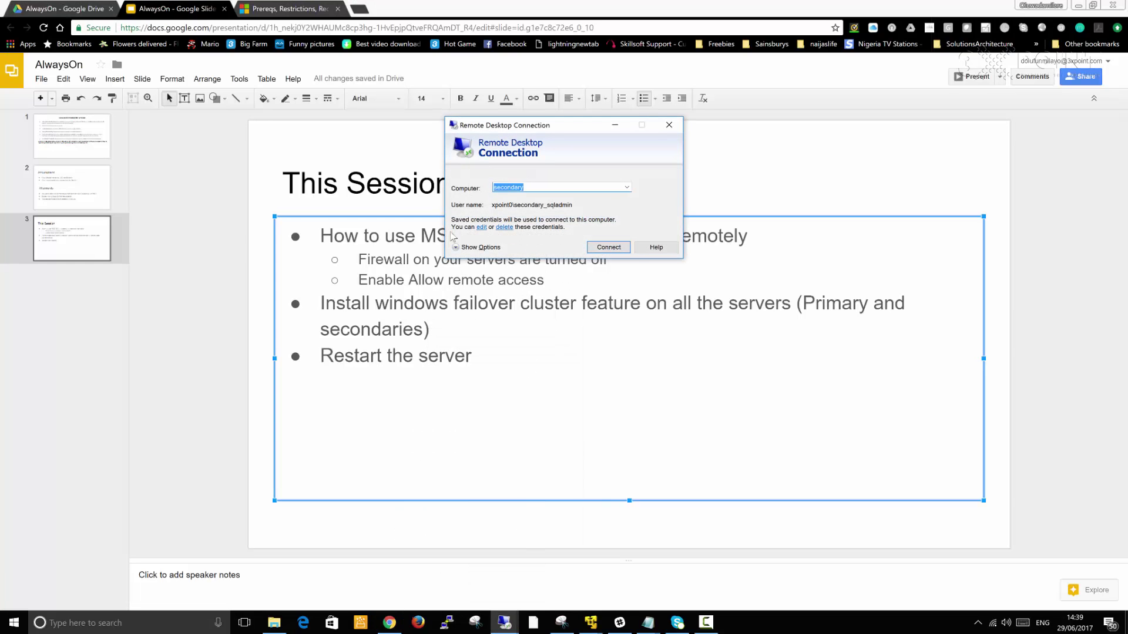
left_click(464, 247)
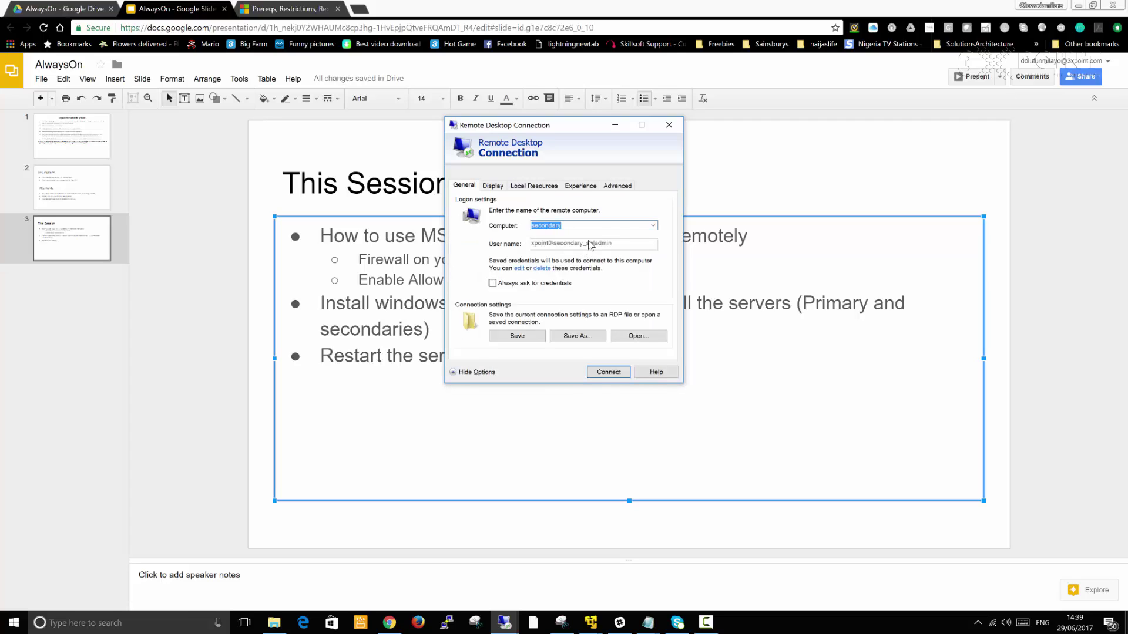
left_click(572, 225)
key("BackSpace")
key("BackSpace")
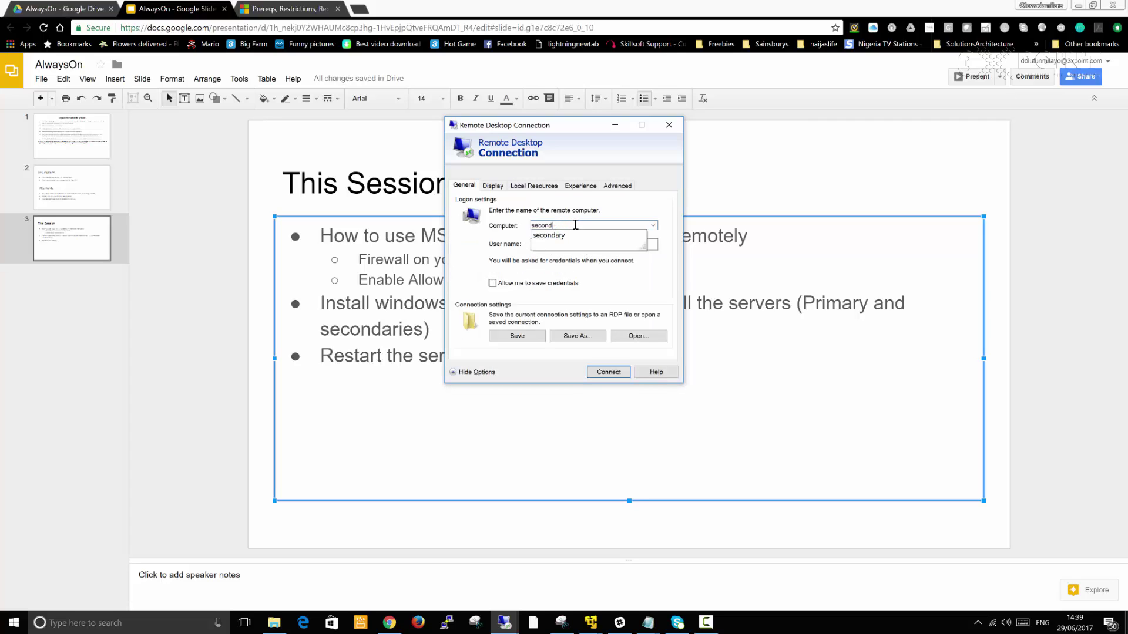
left_click(507, 235)
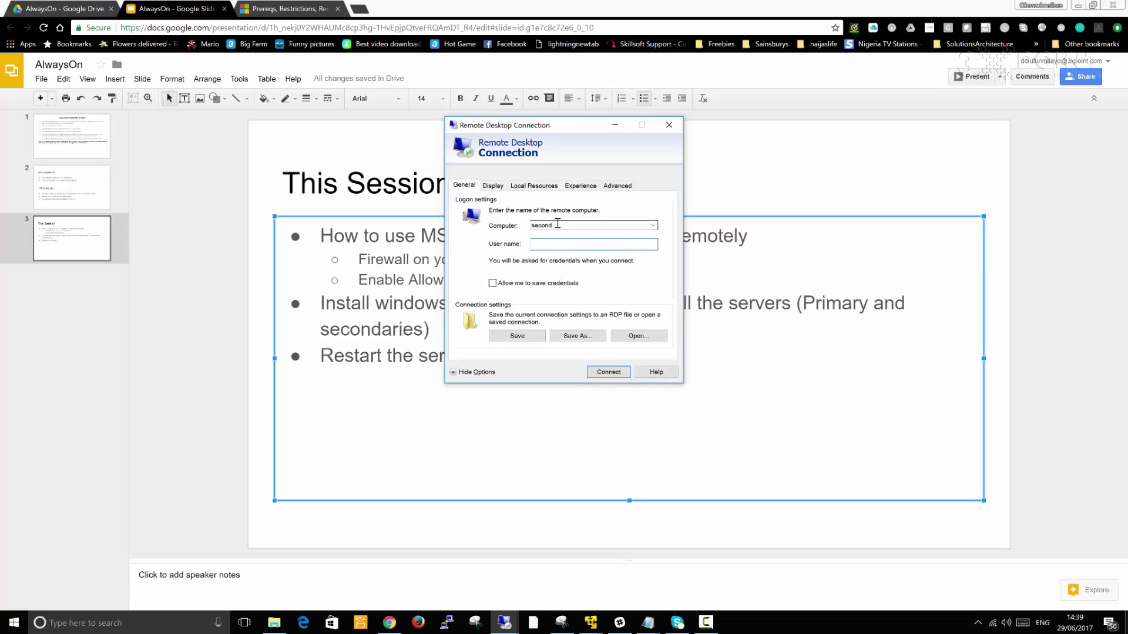
left_click(562, 224)
type("ary")
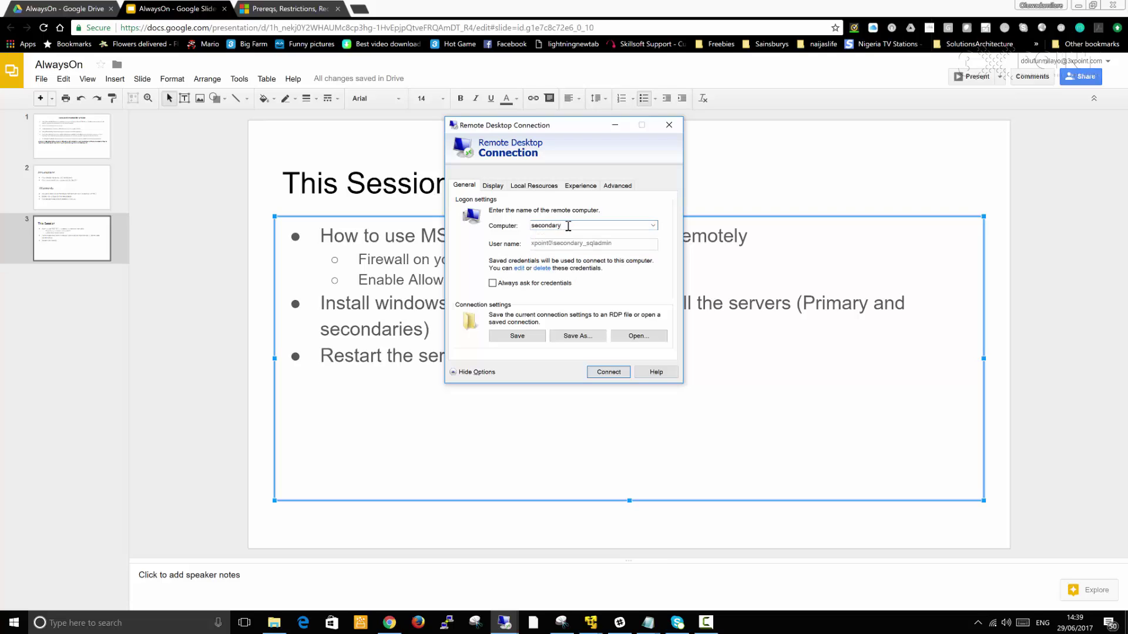
type(".x")
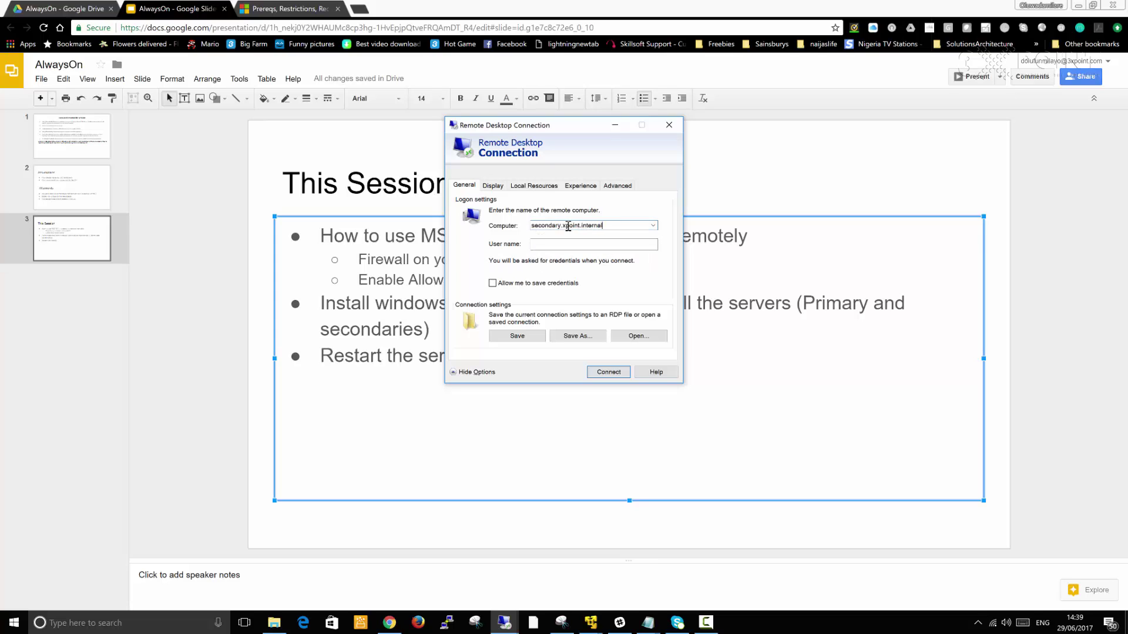
type("point.internal")
left_click(573, 246)
Step: Try connecting to secondary.xpoint.internal, dismiss the can't-find-computer error and retry
left_click(605, 373)
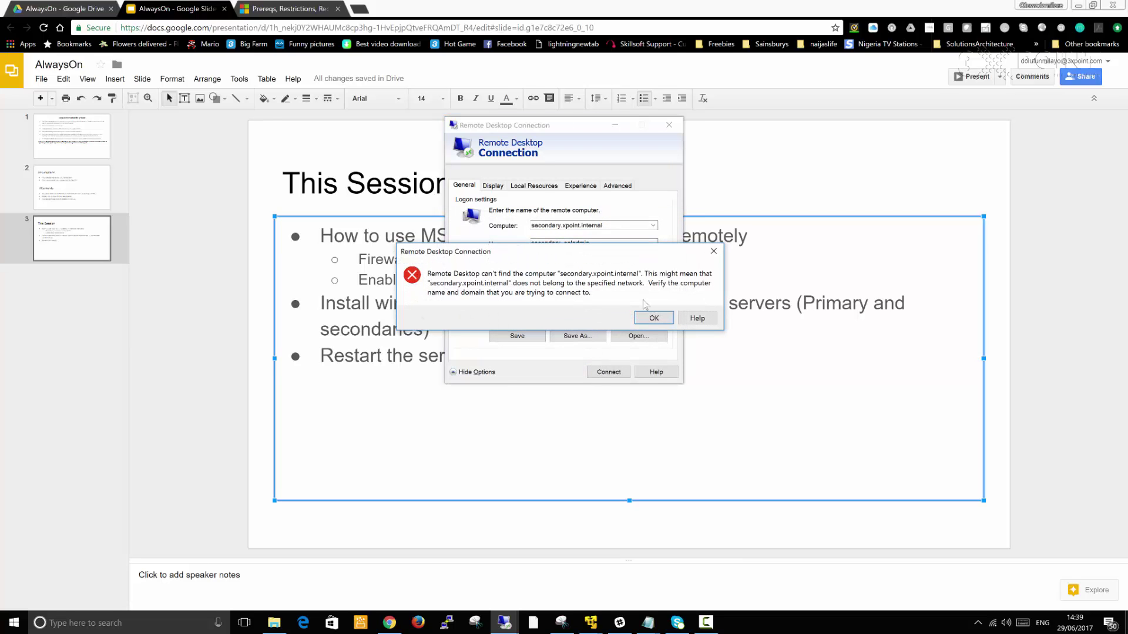
left_click(653, 319)
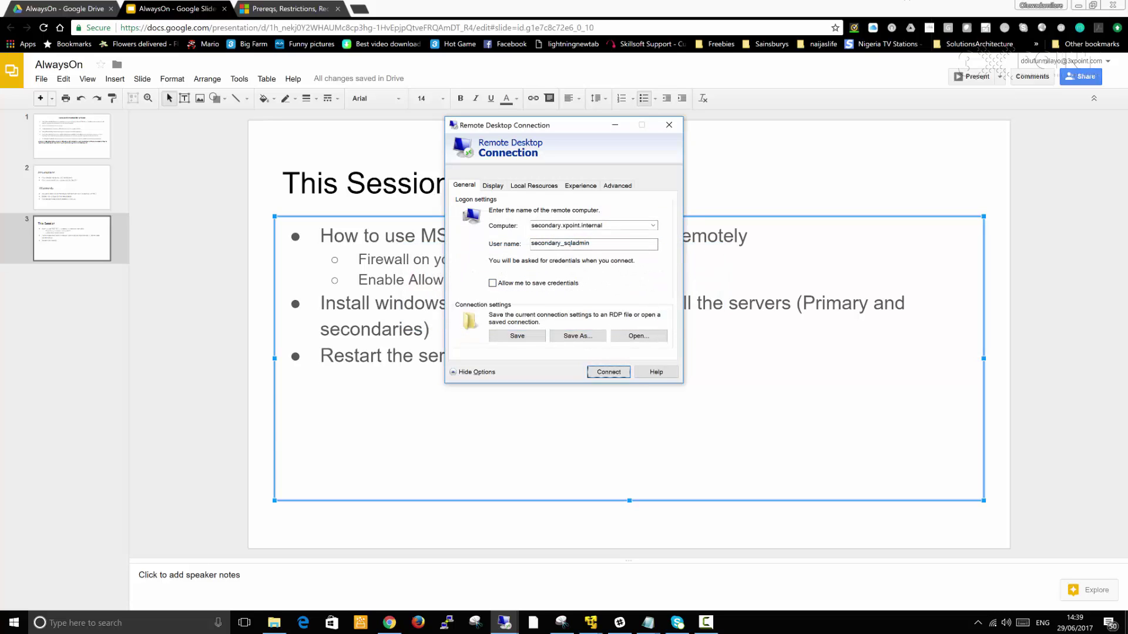
key("Return")
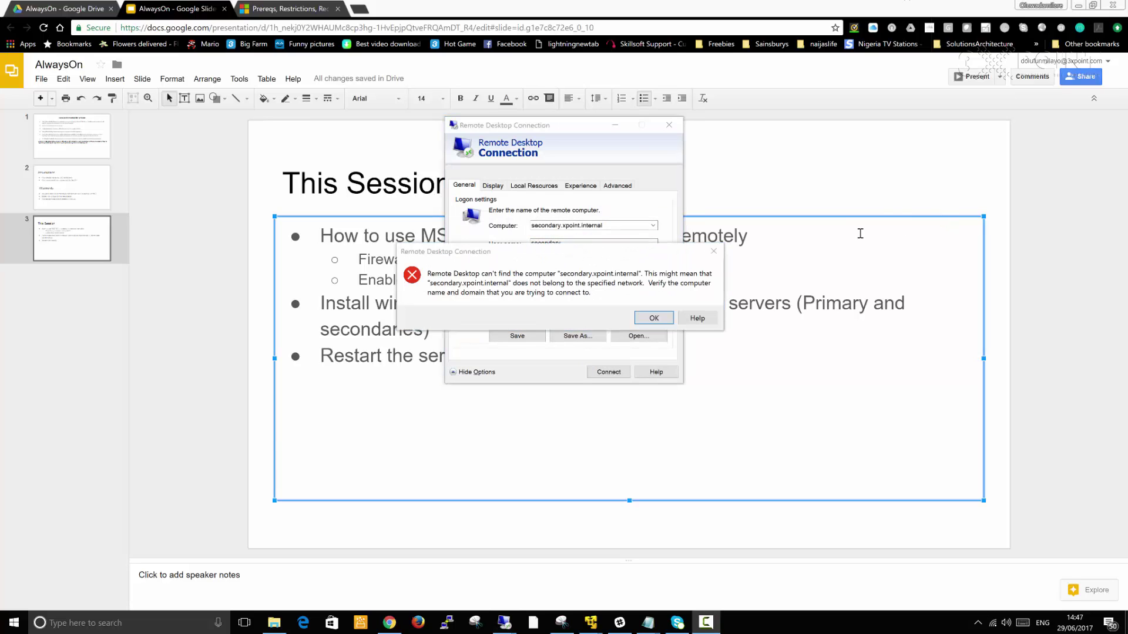
Step: Dismiss the error and change the computer name back to 'secondary'
left_click(713, 251)
double_click(610, 226)
type("secondary")
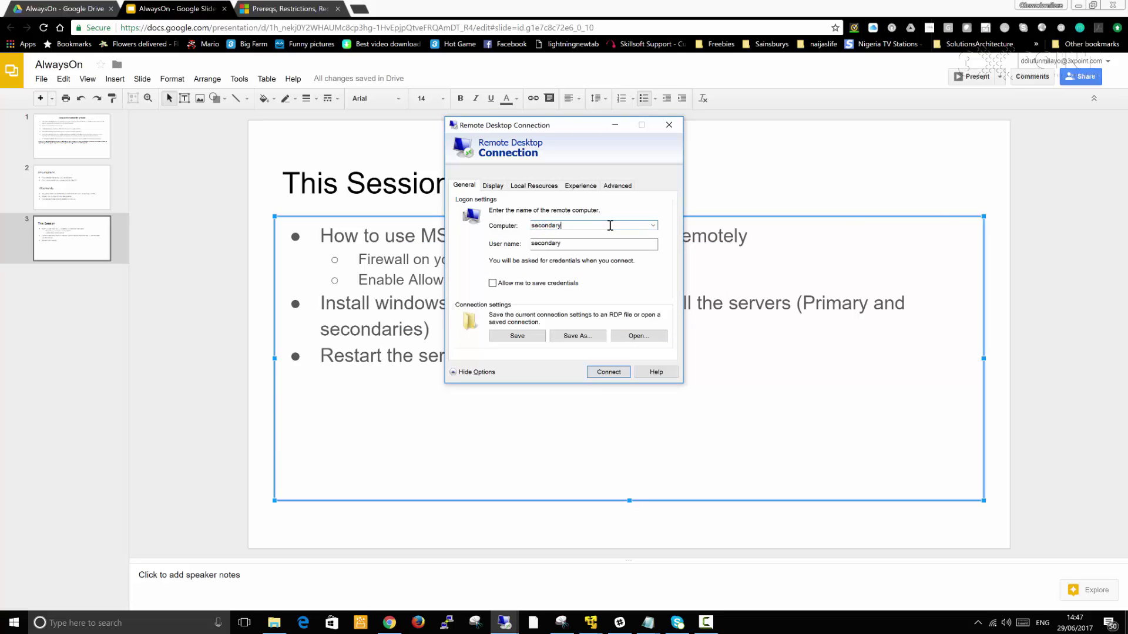
left_click(563, 245)
Step: View the Secondary VM's system properties from This PC to check its name and domain
left_click(591, 623)
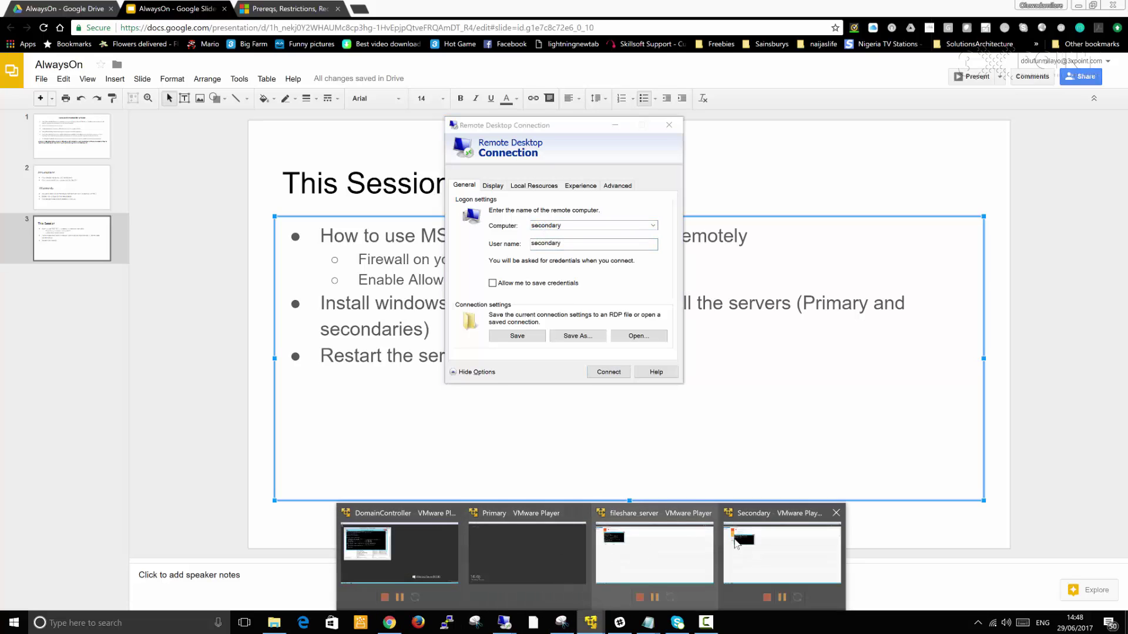
left_click(782, 552)
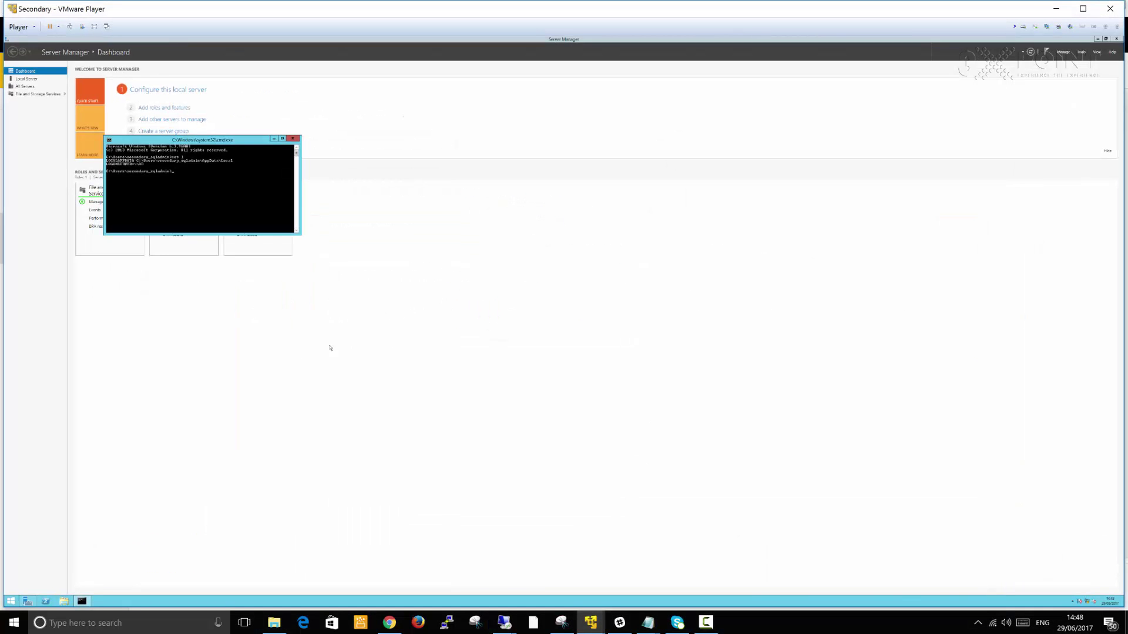
left_click(64, 601)
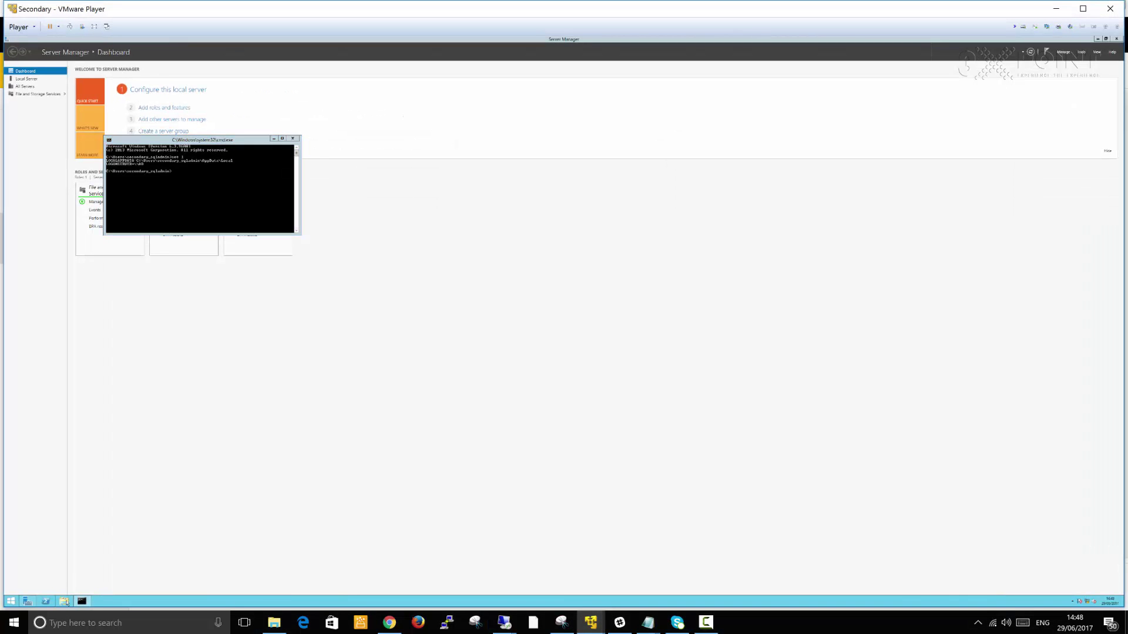
right_click(355, 237)
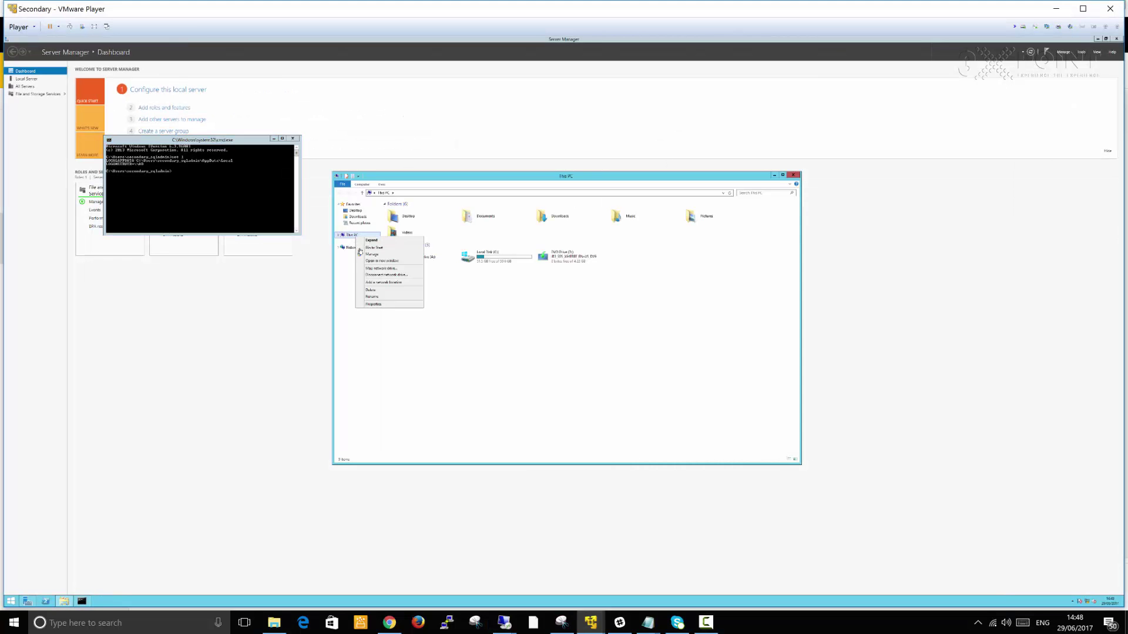
left_click(383, 305)
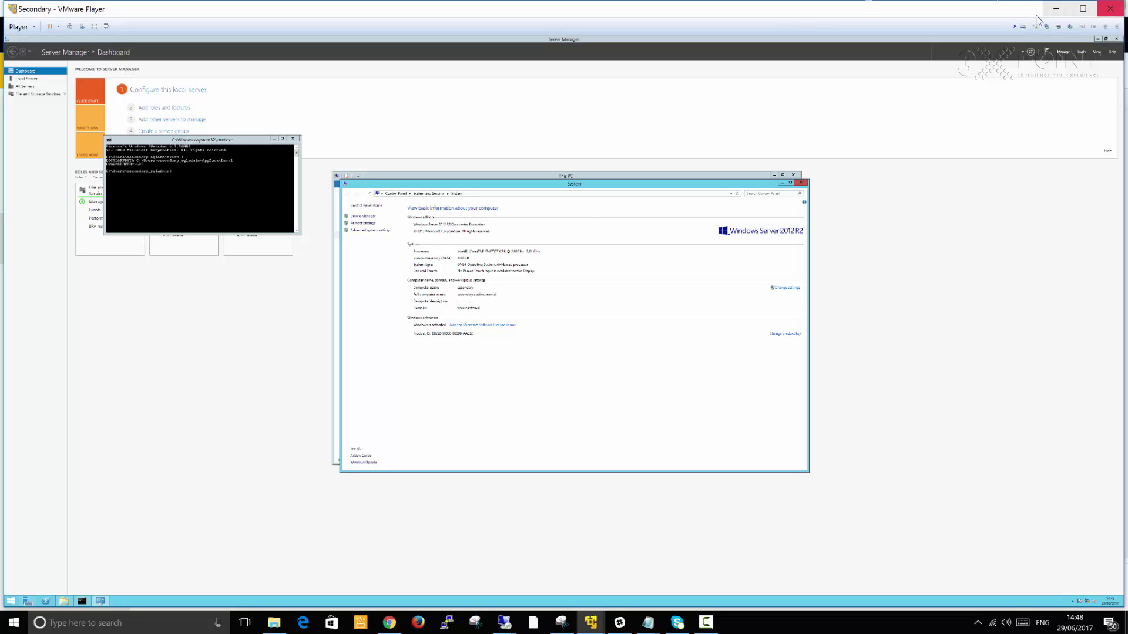
Step: Prefix the connection's user name with the 'xpoint\' domain
left_click(1056, 8)
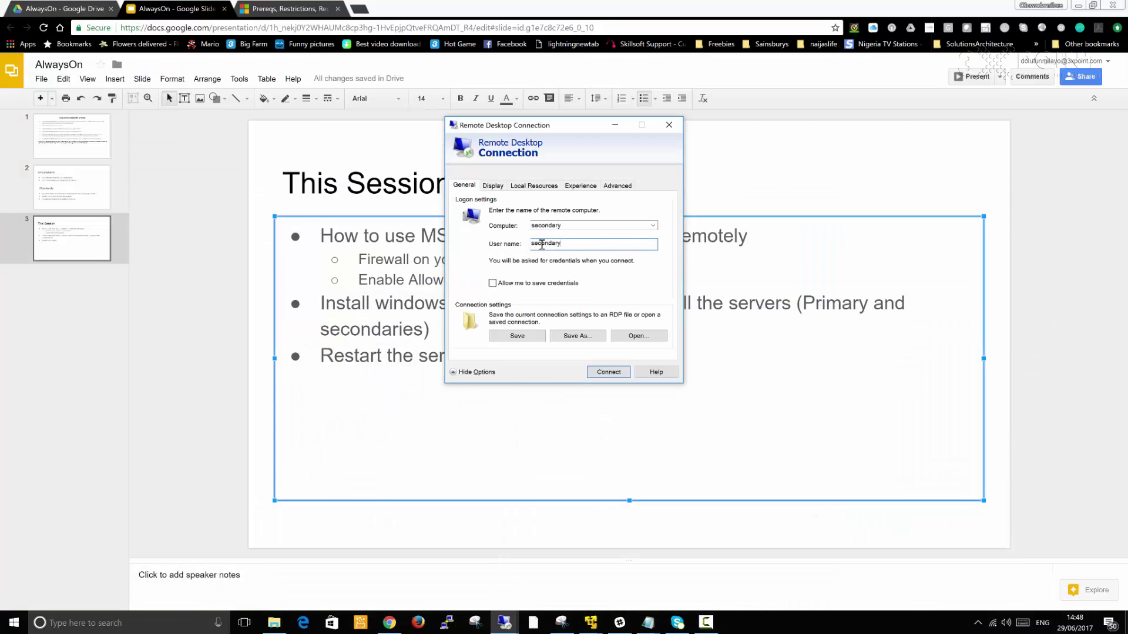
left_click(531, 242)
type("xpoint\\")
Step: Recheck the Secondary VM's system properties, then return to the connection settings
left_click(591, 622)
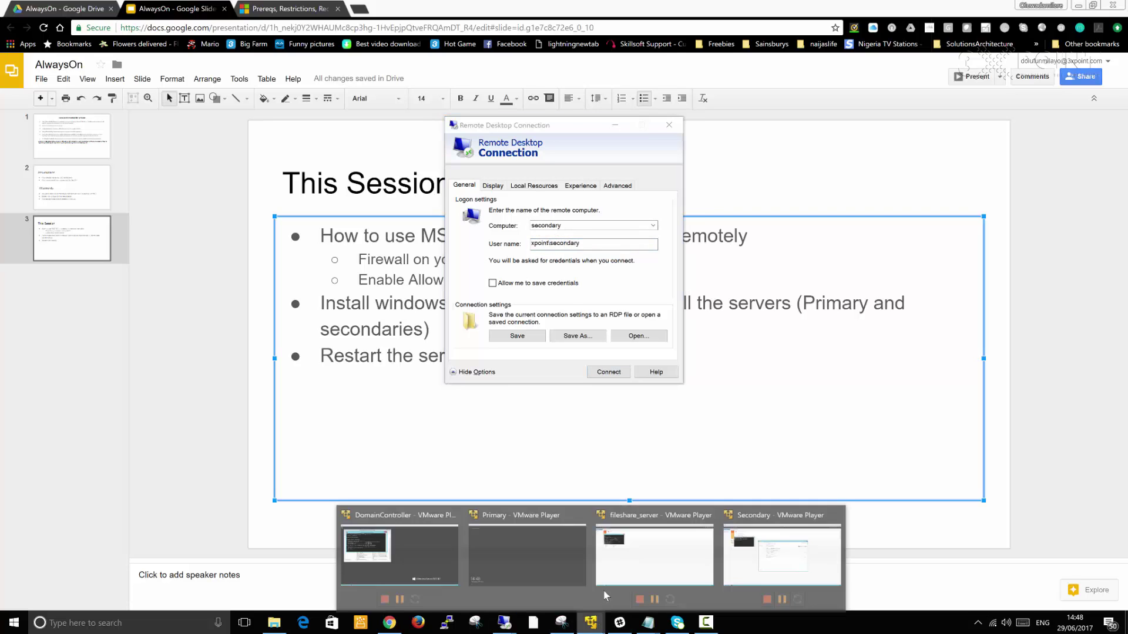
left_click(775, 553)
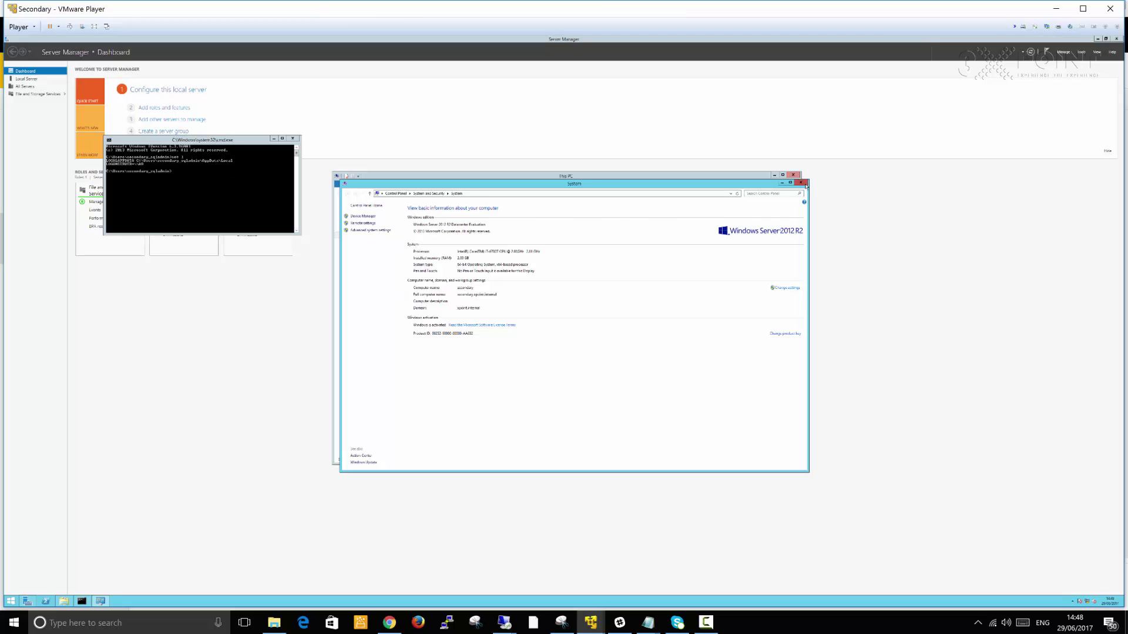
left_click(801, 182)
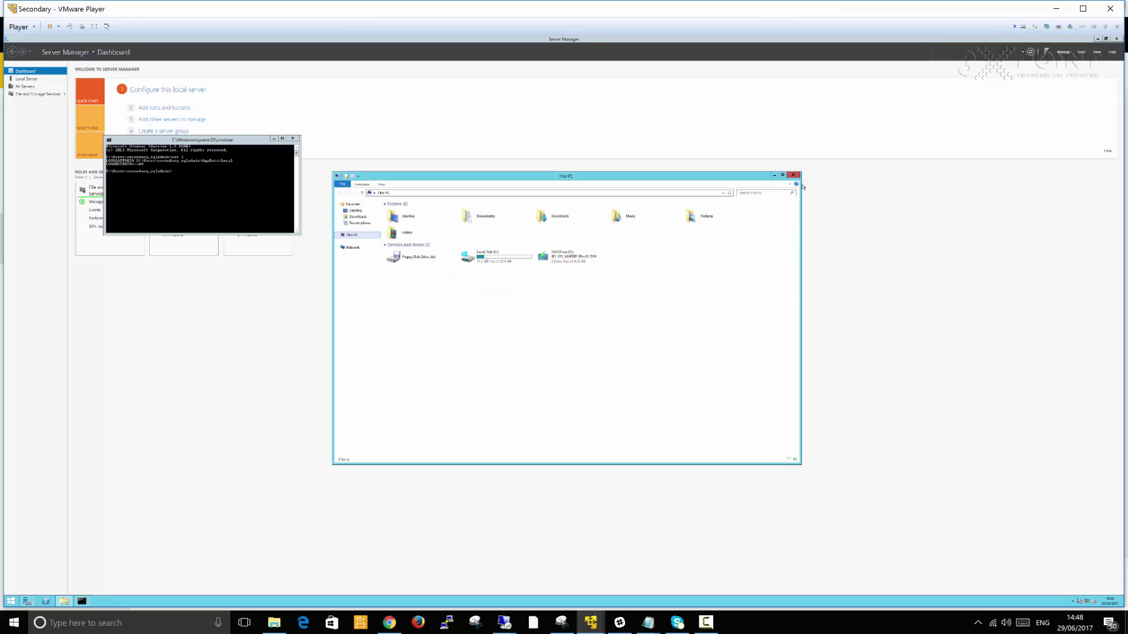
right_click(351, 236)
left_click(371, 305)
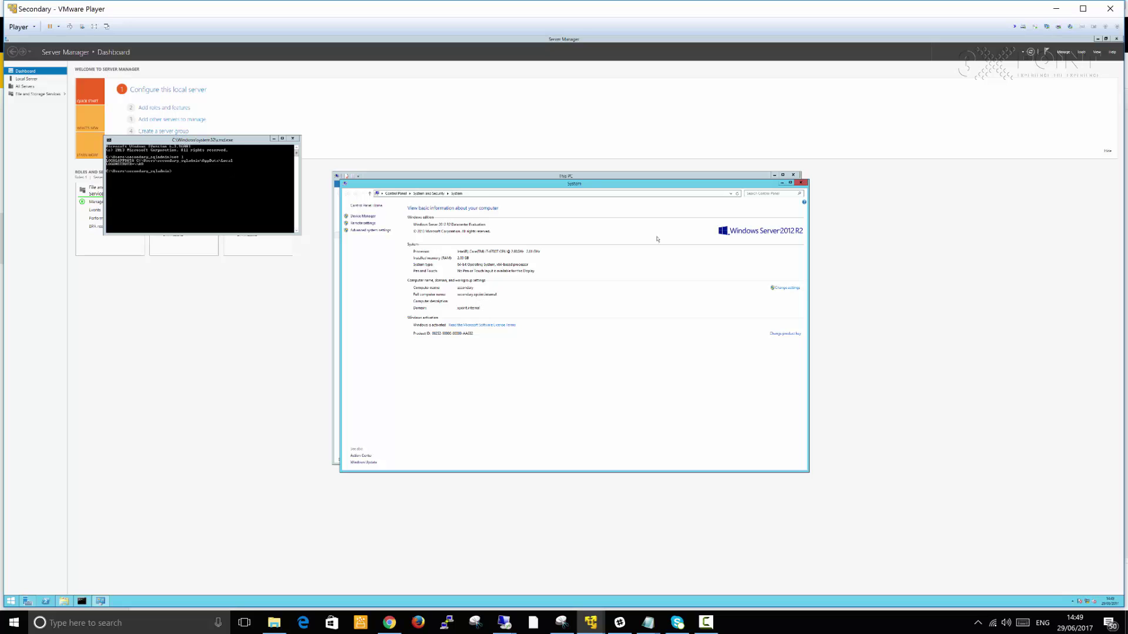
key("alt+Tab")
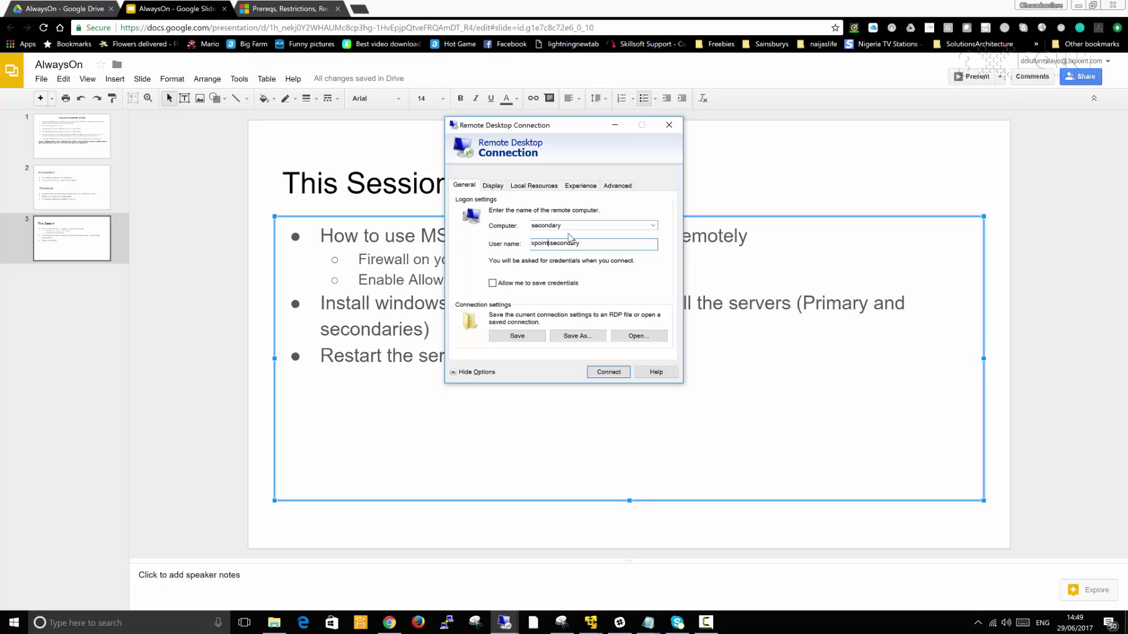
Step: Connect to secondary and submit the account password
left_click(613, 376)
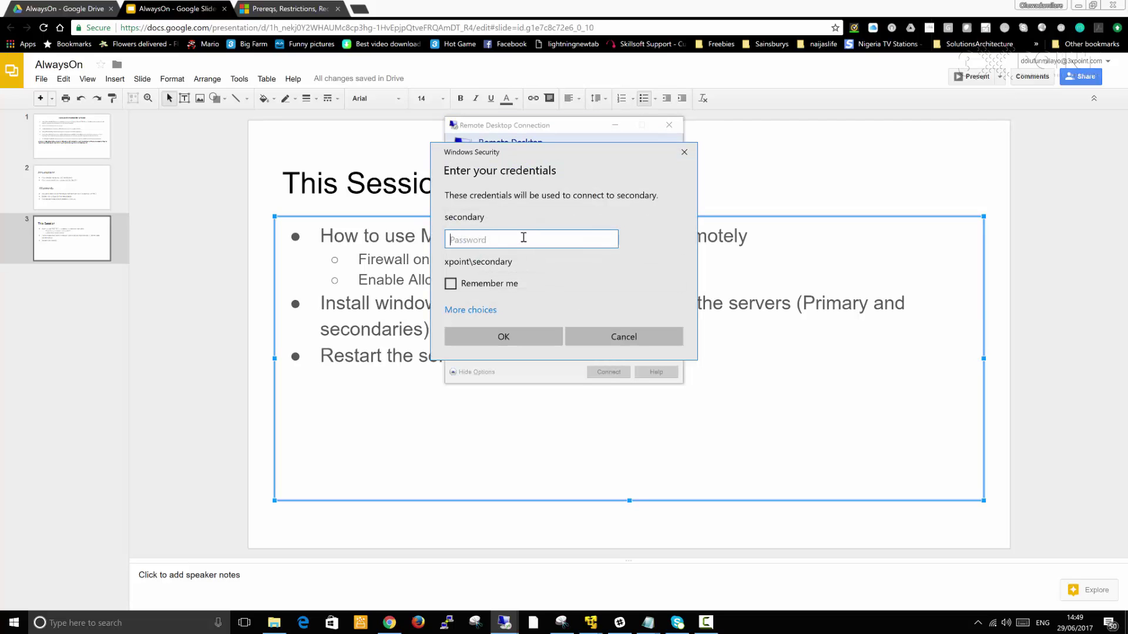
type("•")
key("Return")
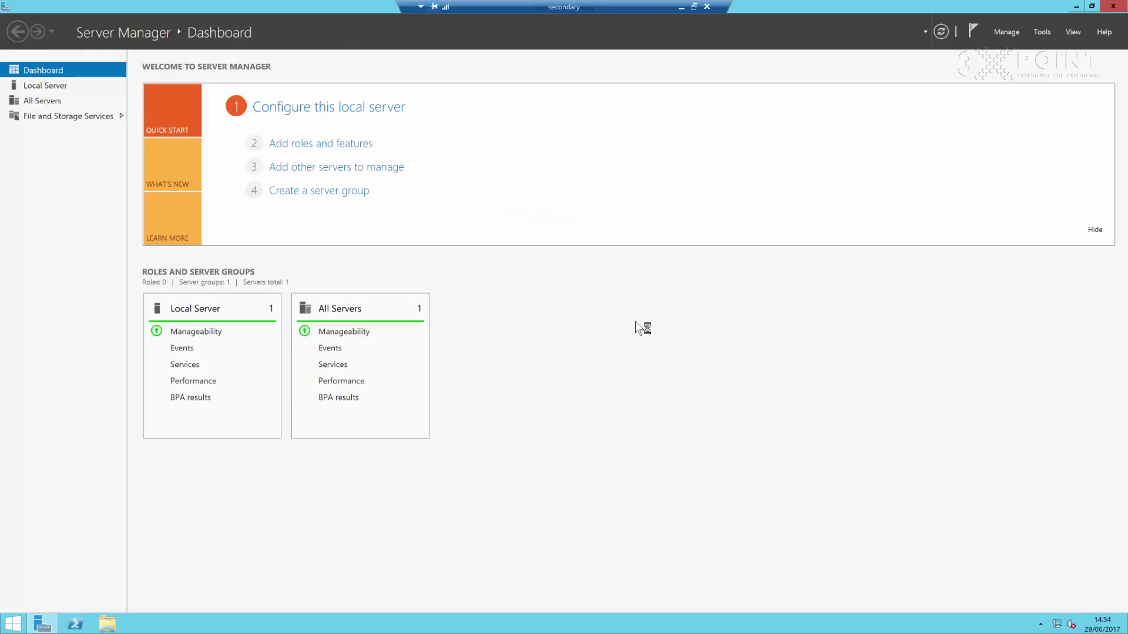
Step: Take the secondary and primary sessions out of full screen, hiding both VMs and the browser
left_click(694, 6)
left_click_drag(731, 159, 688, 189)
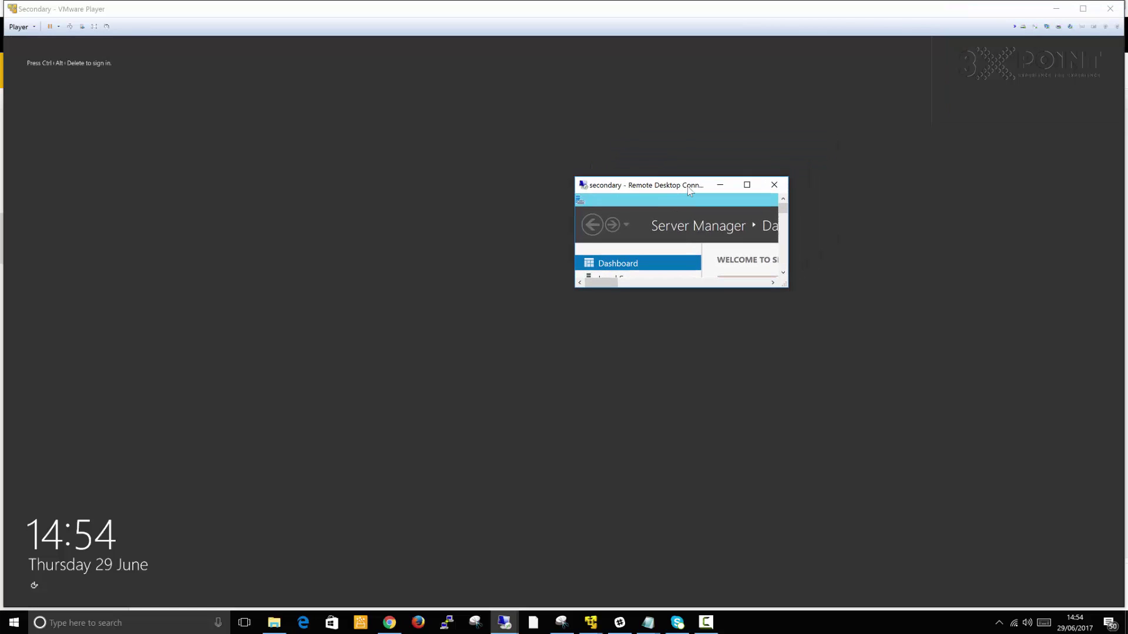
left_click(504, 621)
left_click(440, 569)
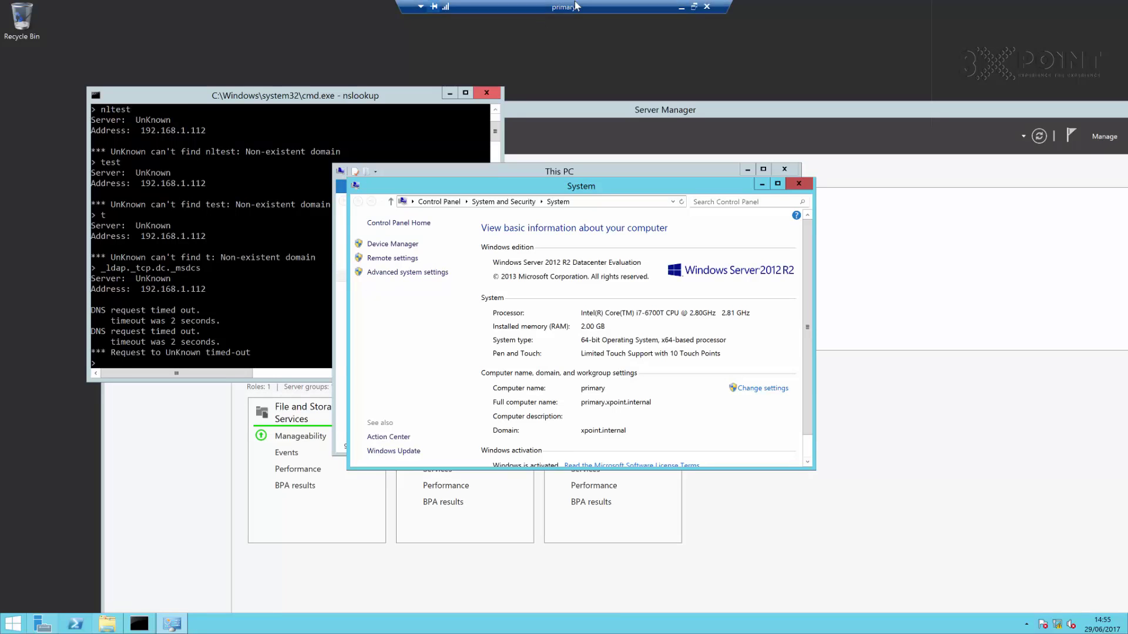
double_click(605, 10)
left_click_drag(675, 171, 364, 213)
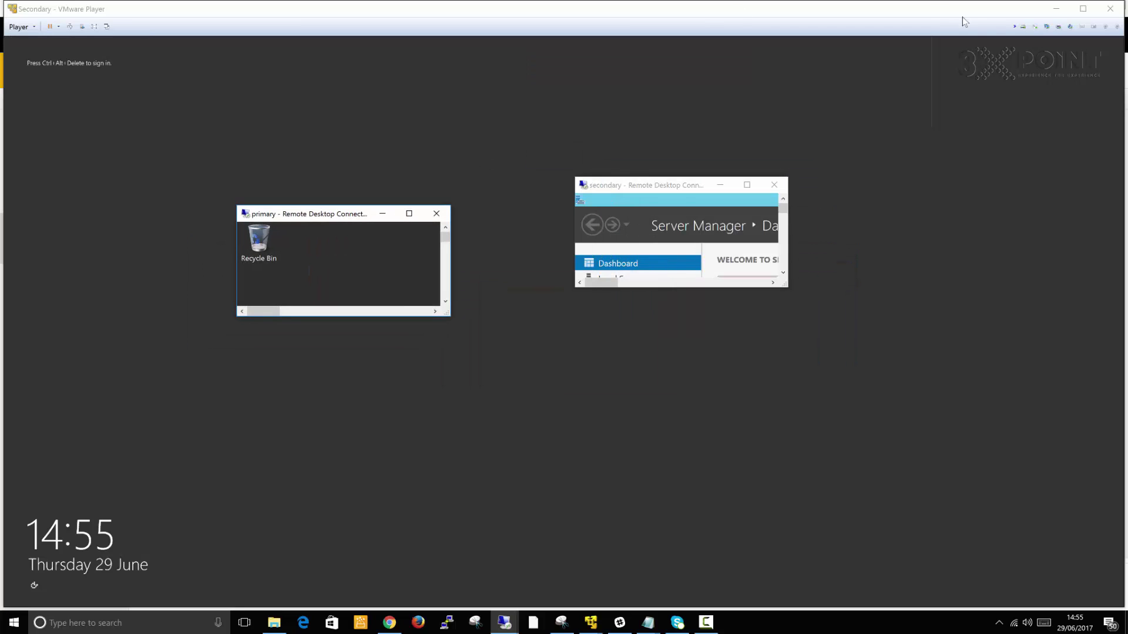
left_click(1055, 8)
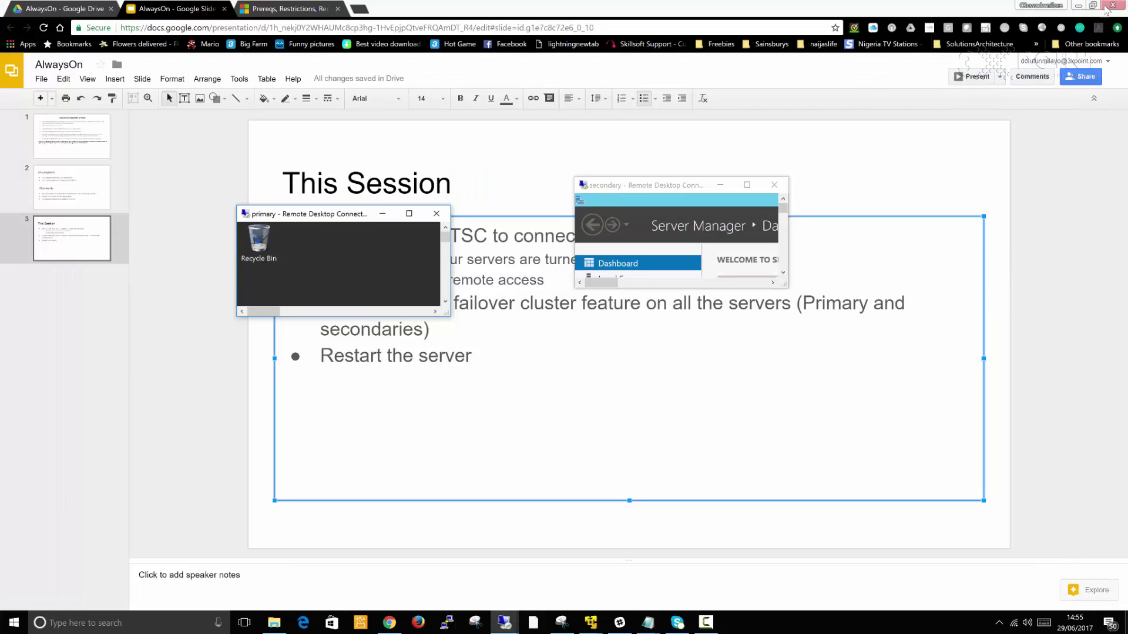
left_click(1079, 5)
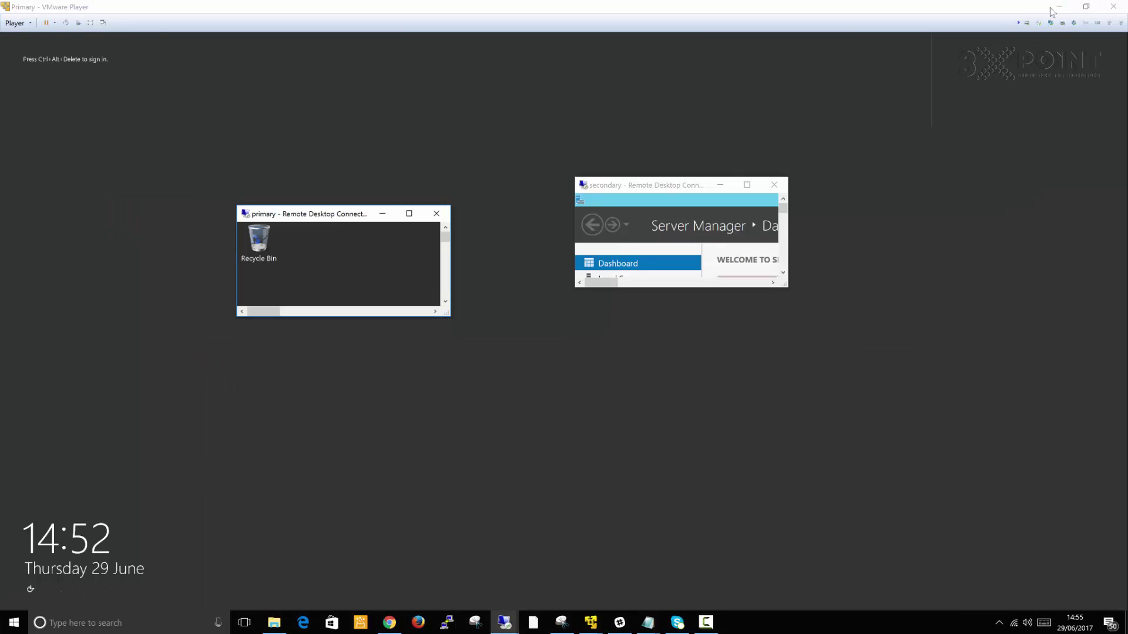
left_click(1058, 7)
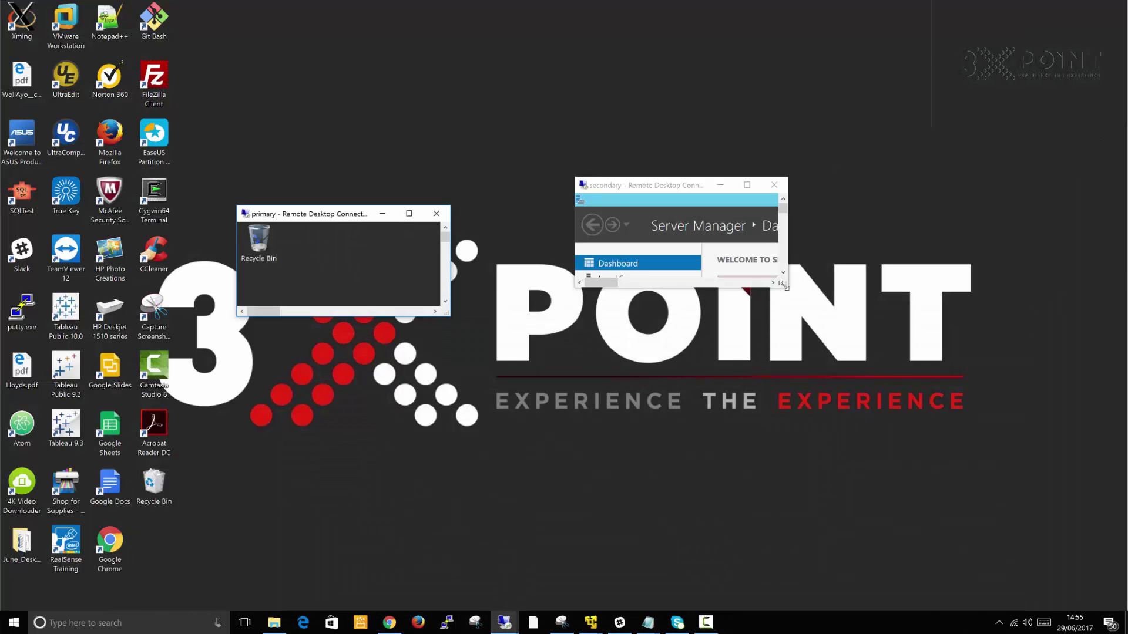
Step: Resize the primary and secondary session windows side by side, then return to the slide deck
left_click_drag(784, 286, 1075, 532)
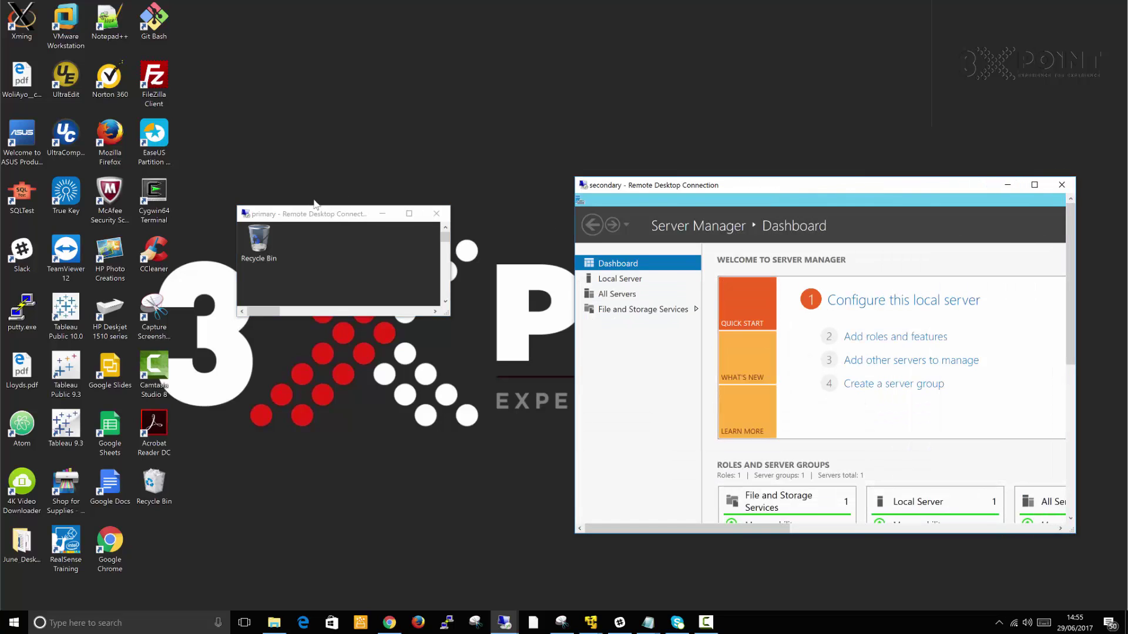
left_click_drag(236, 204, 14, 22)
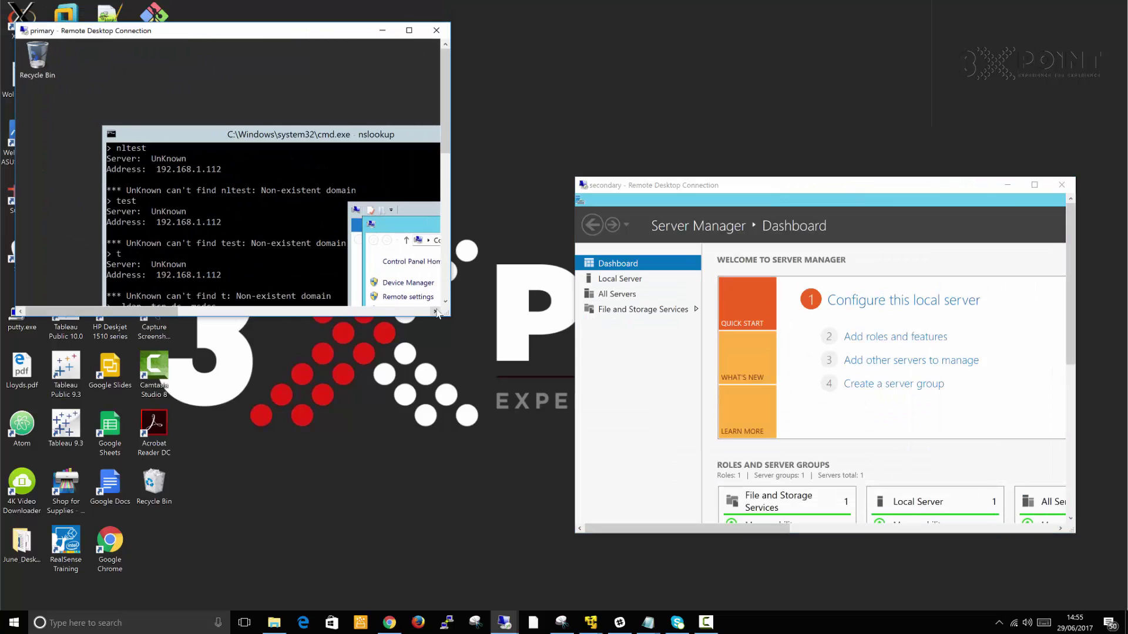
left_click_drag(445, 315, 555, 607)
left_click_drag(736, 186, 757, 72)
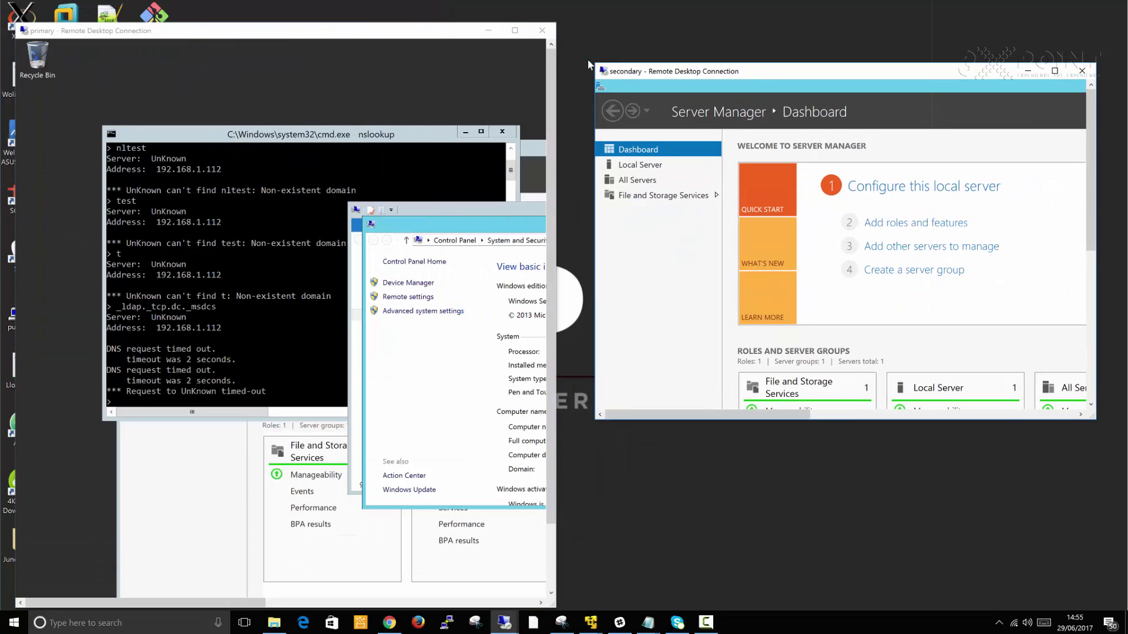
left_click_drag(595, 66, 578, 29)
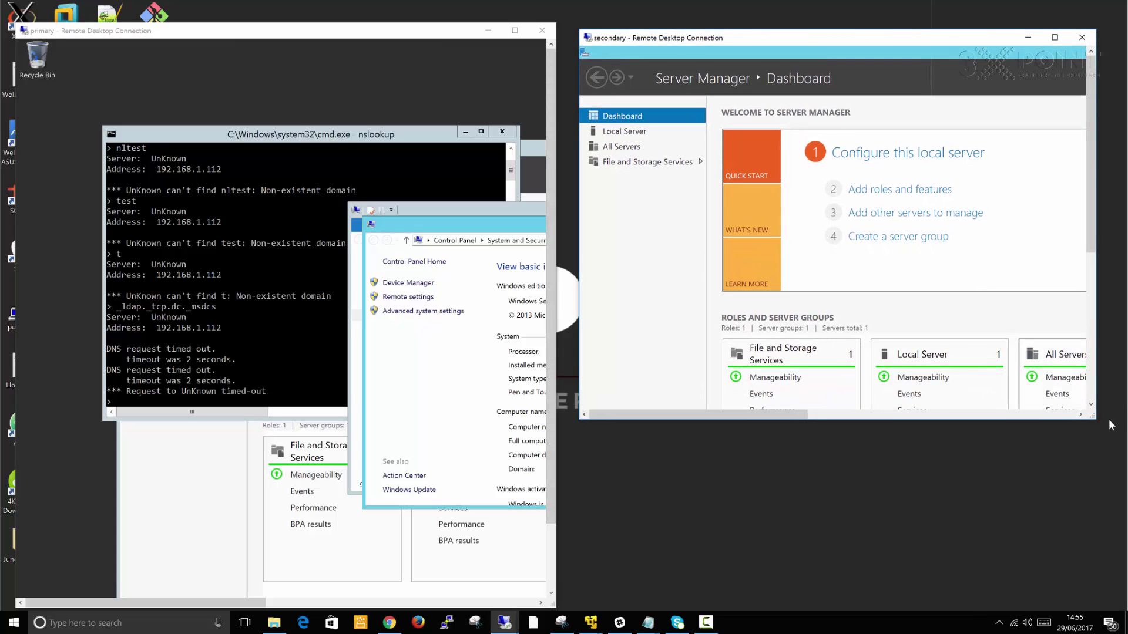
left_click_drag(1096, 448, 1124, 632)
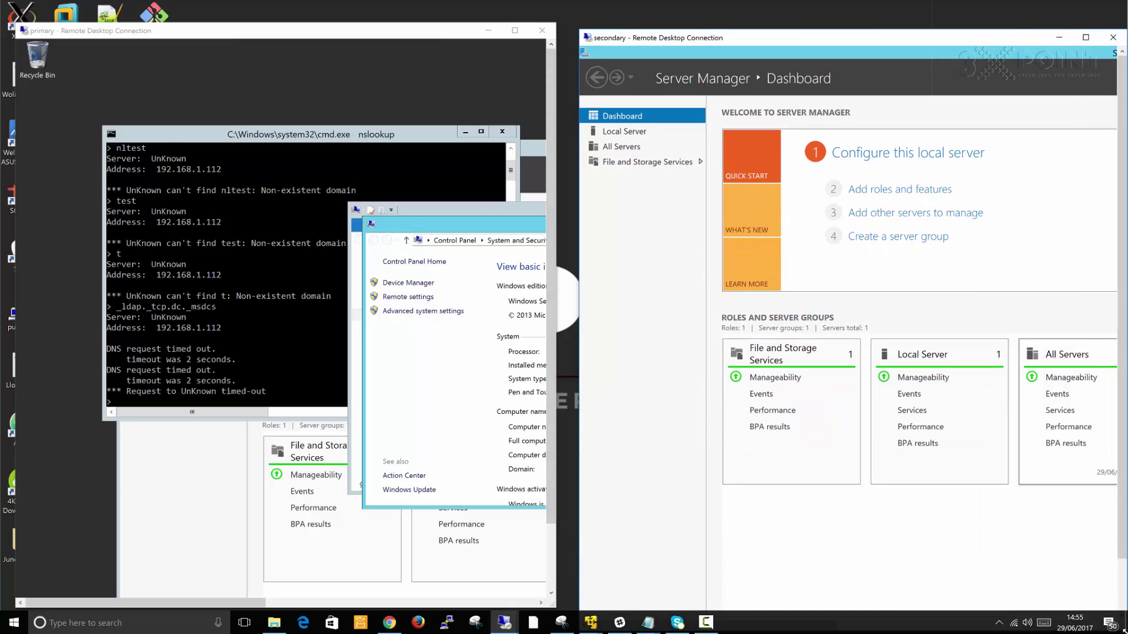
left_click_drag(799, 36, 752, 11)
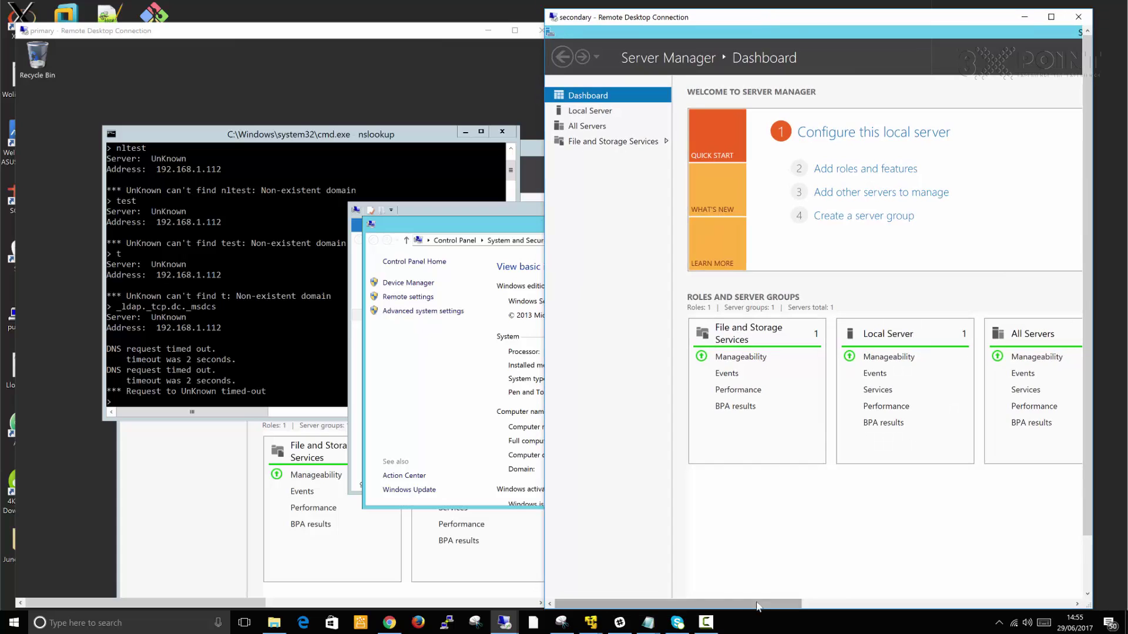
left_click_drag(758, 607, 942, 608)
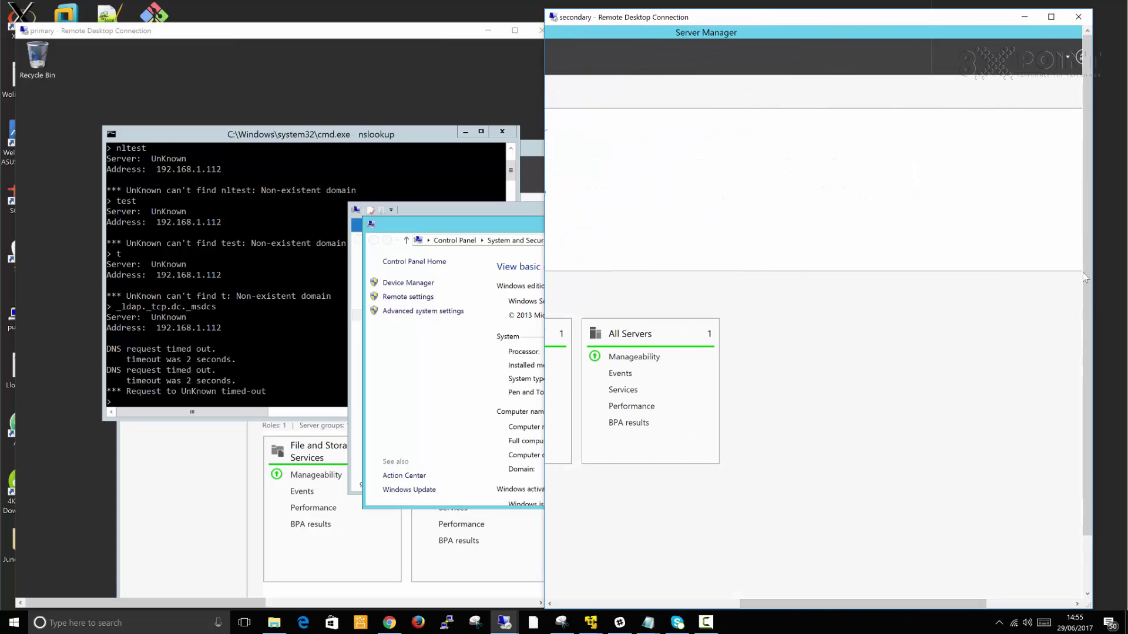
left_click_drag(1083, 272, 1091, 376)
left_click(390, 624)
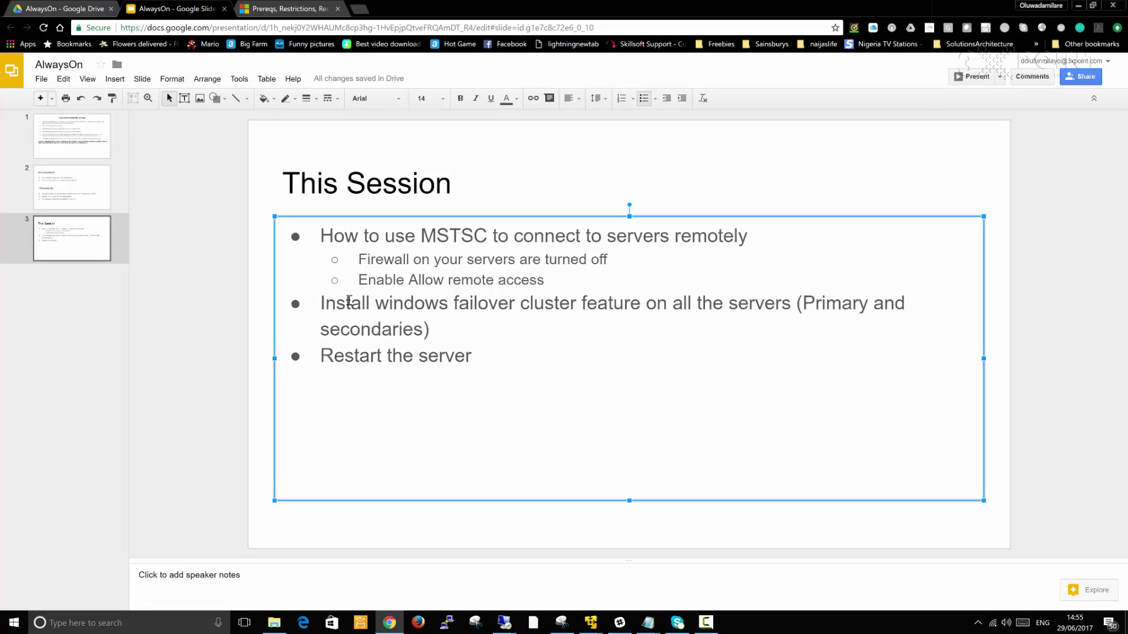
Step: Place the caret in the word 'secondaries' on the session agenda slide
left_click(403, 328)
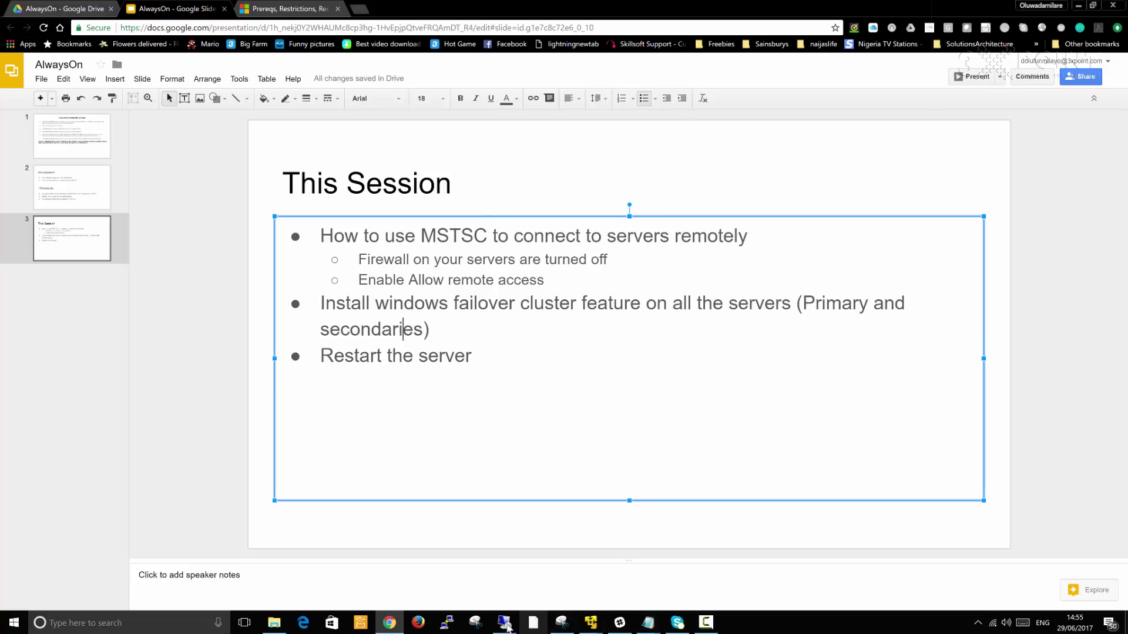
Step: Maximise the primary server's remote session and close Server Manager, command prompt, System and This PC windows
mouse_move(504, 621)
left_click(473, 576)
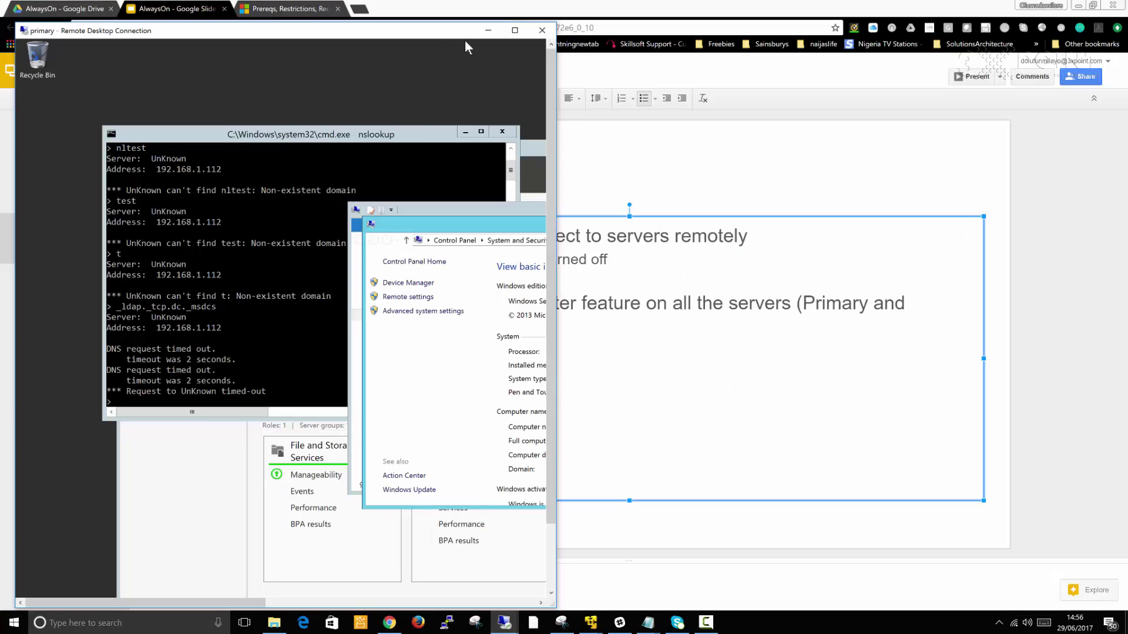
double_click(511, 34)
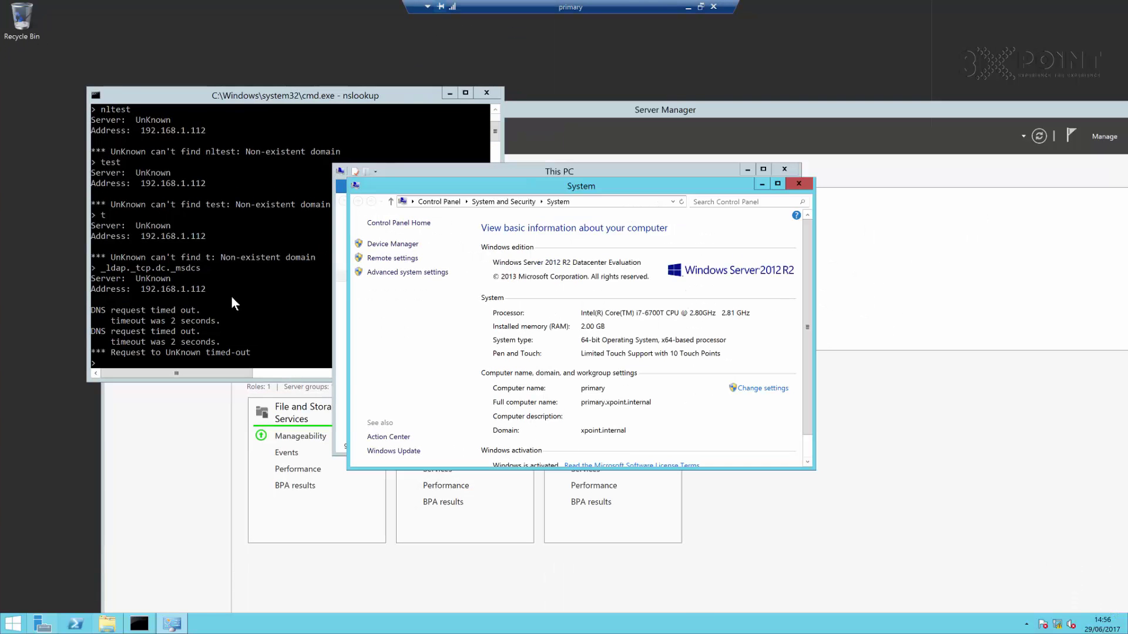
left_click(771, 111)
double_click(771, 112)
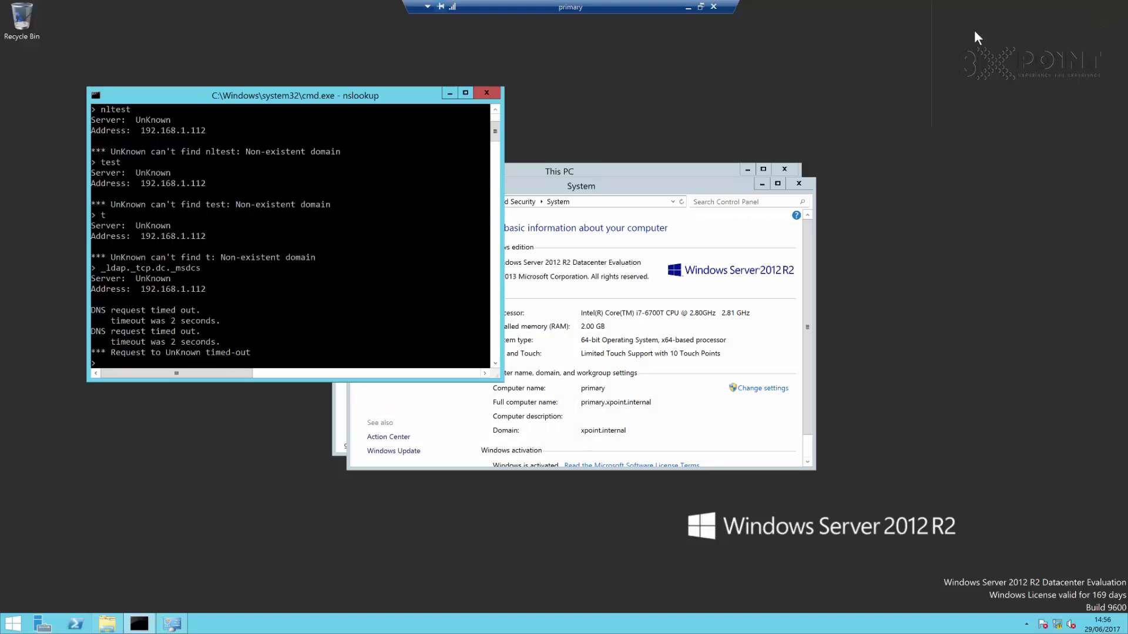
left_click(1112, 6)
left_click(486, 94)
left_click(798, 184)
left_click(784, 170)
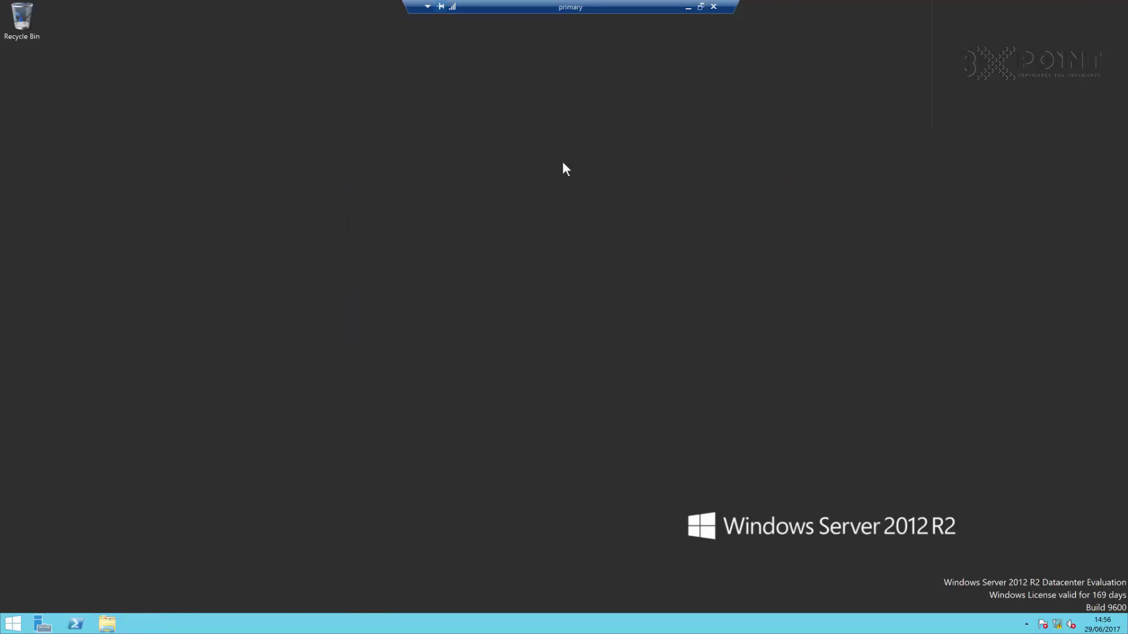
Step: Reopen Server Manager and advance the Add Roles and Features wizard to the Features page
left_click(42, 627)
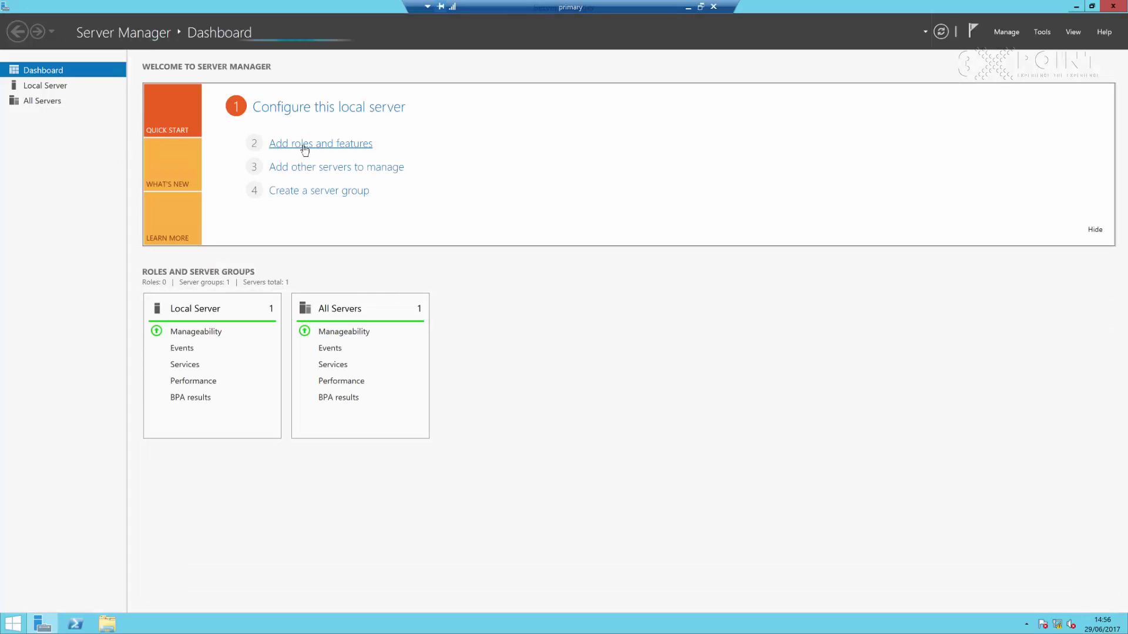
left_click(308, 146)
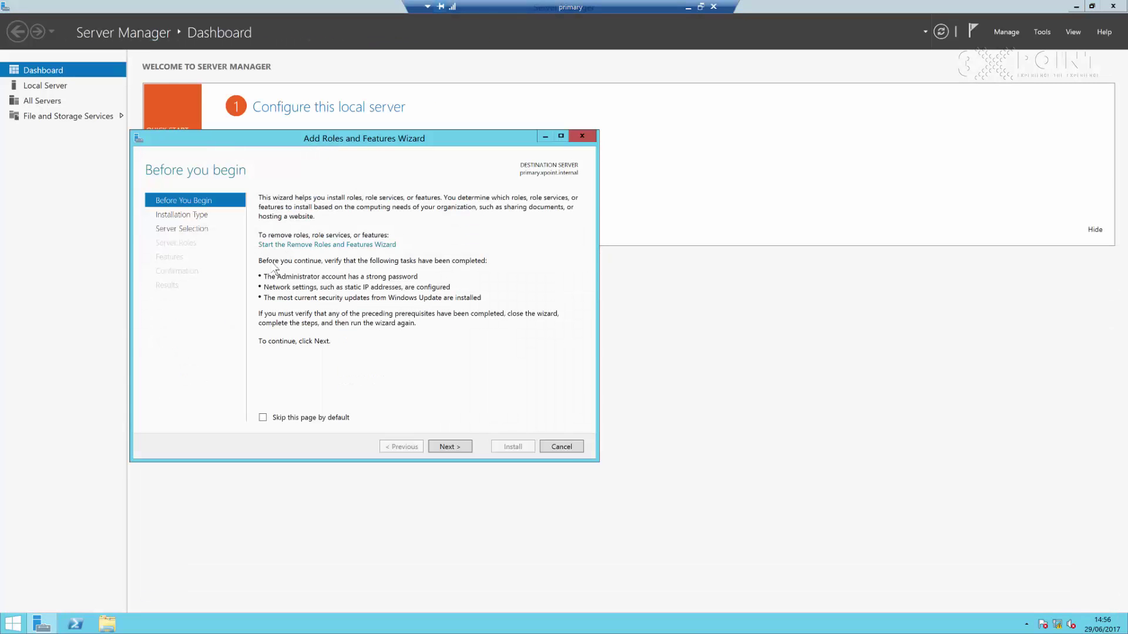
left_click(450, 447)
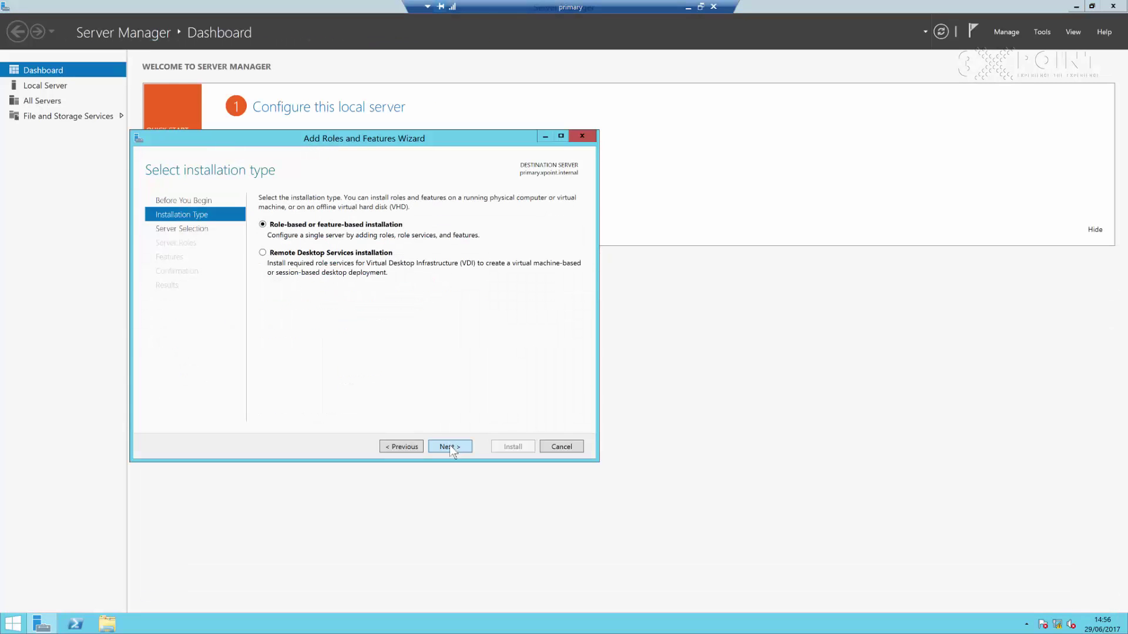
left_click(450, 446)
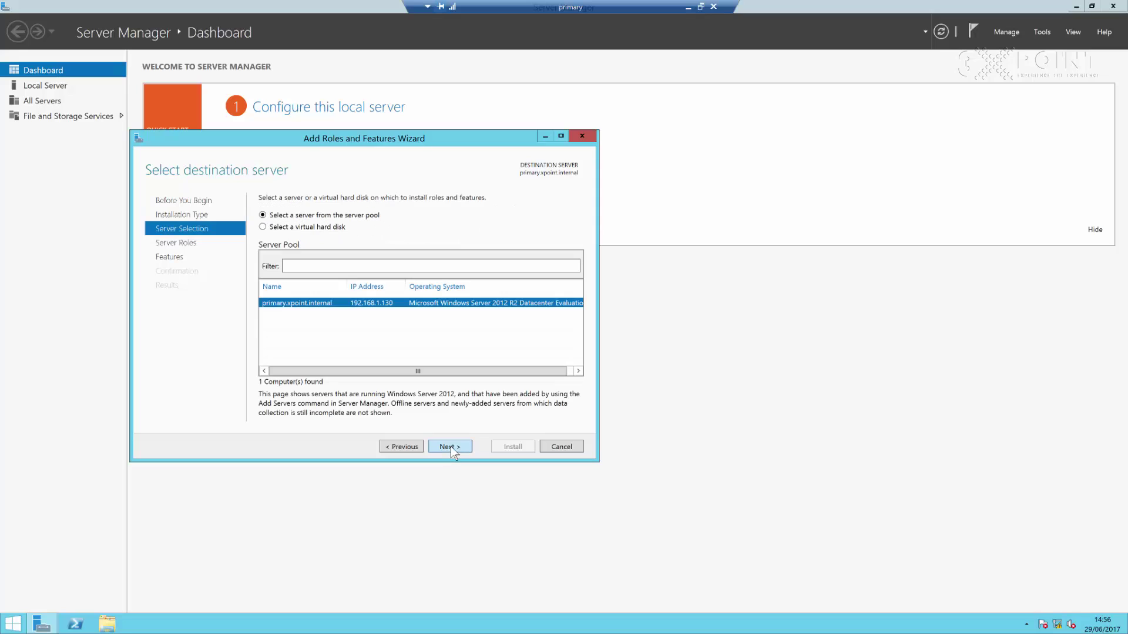
left_click(450, 445)
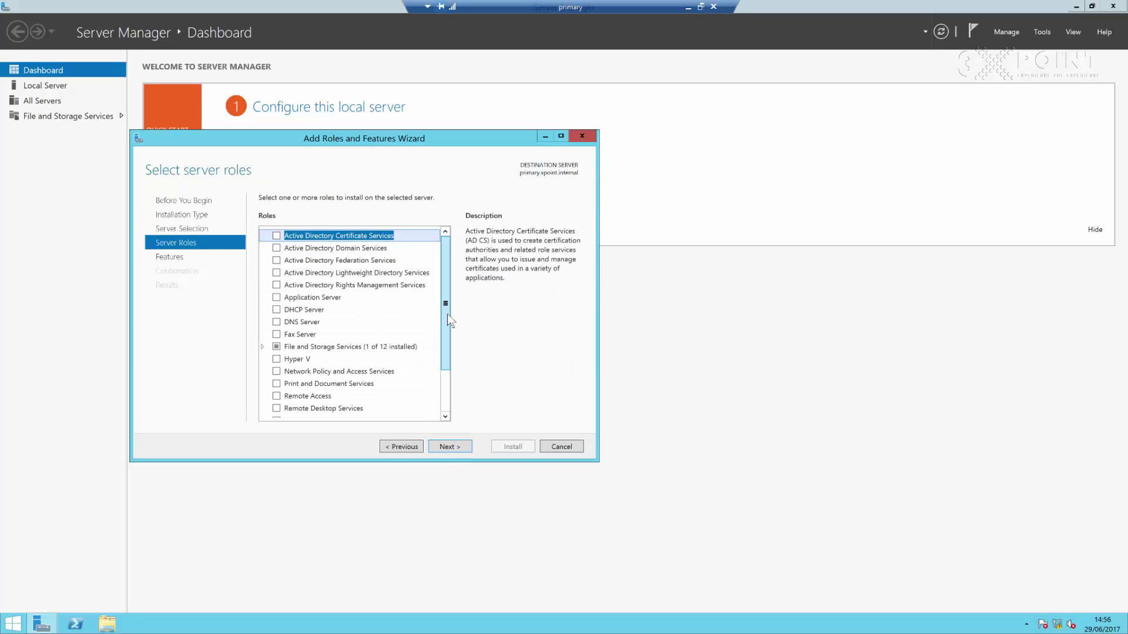
left_click_drag(446, 313, 451, 374)
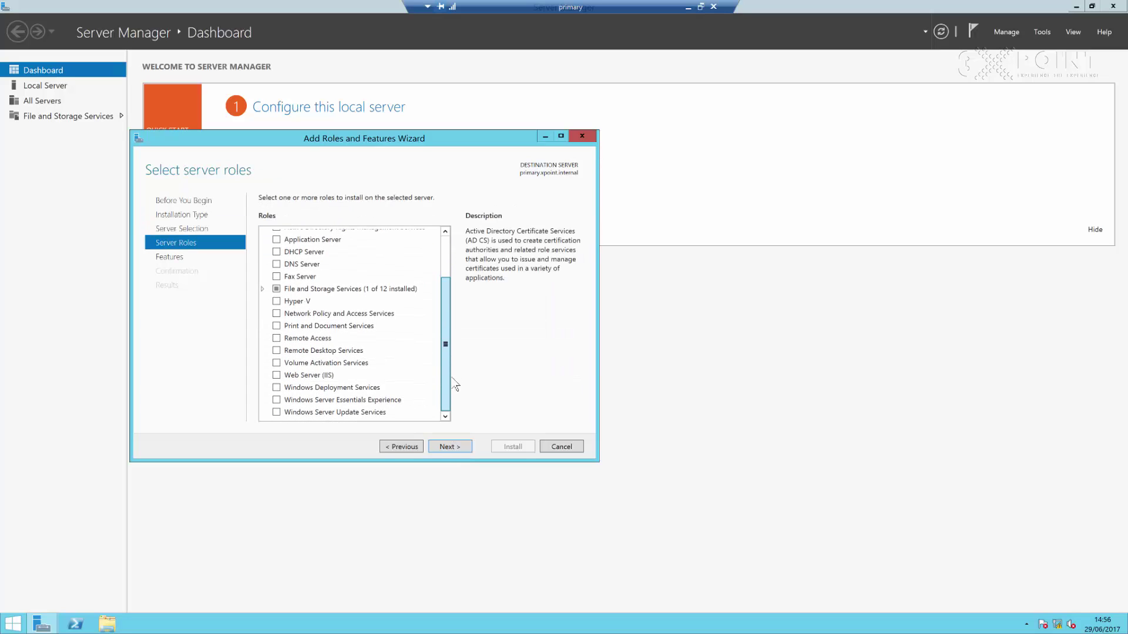
left_click(453, 449)
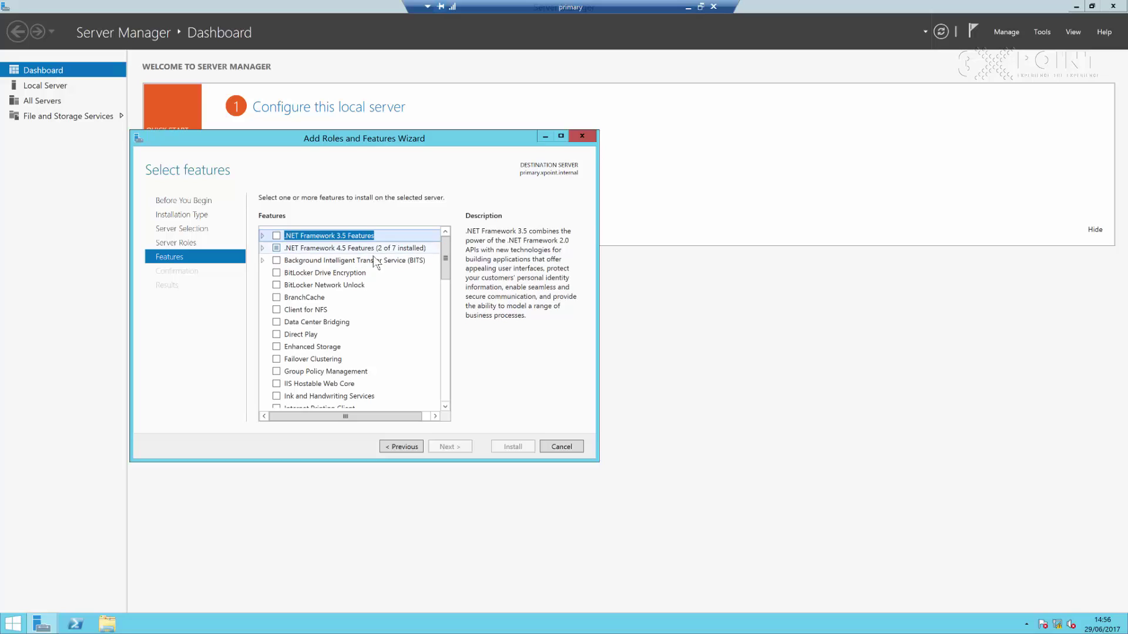
Step: Select .NET Framework 3.5 Features and Failover Clustering, including its required management tools
left_click(277, 237)
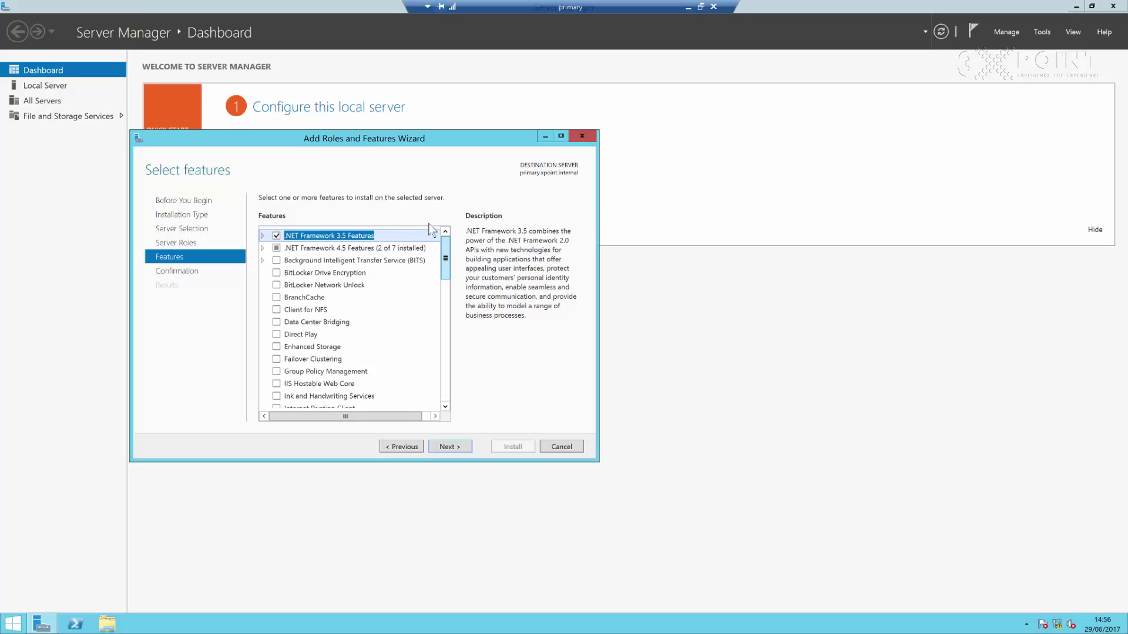
left_click_drag(449, 269, 438, 370)
left_click(433, 355)
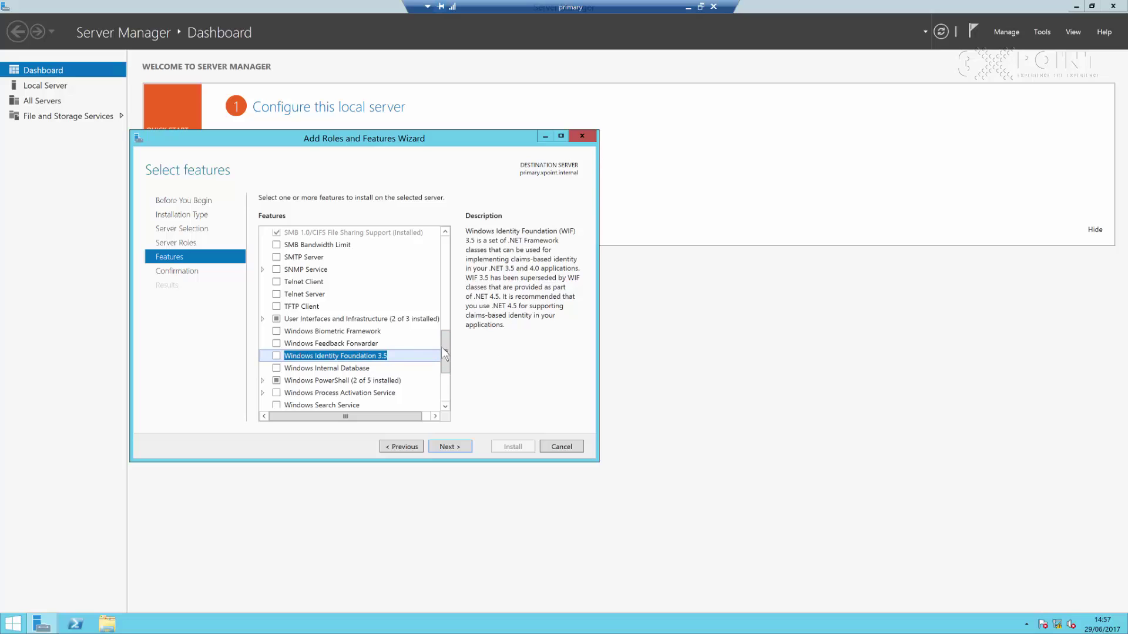
scroll(448, 364, "down", 3)
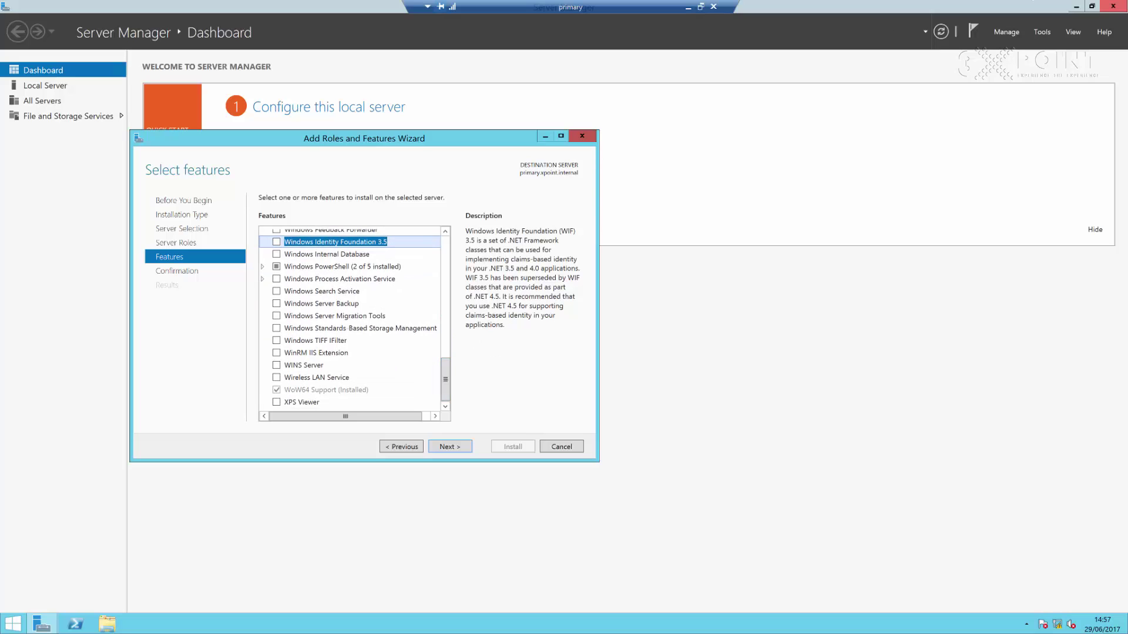
scroll(1009, 193, "up", 10)
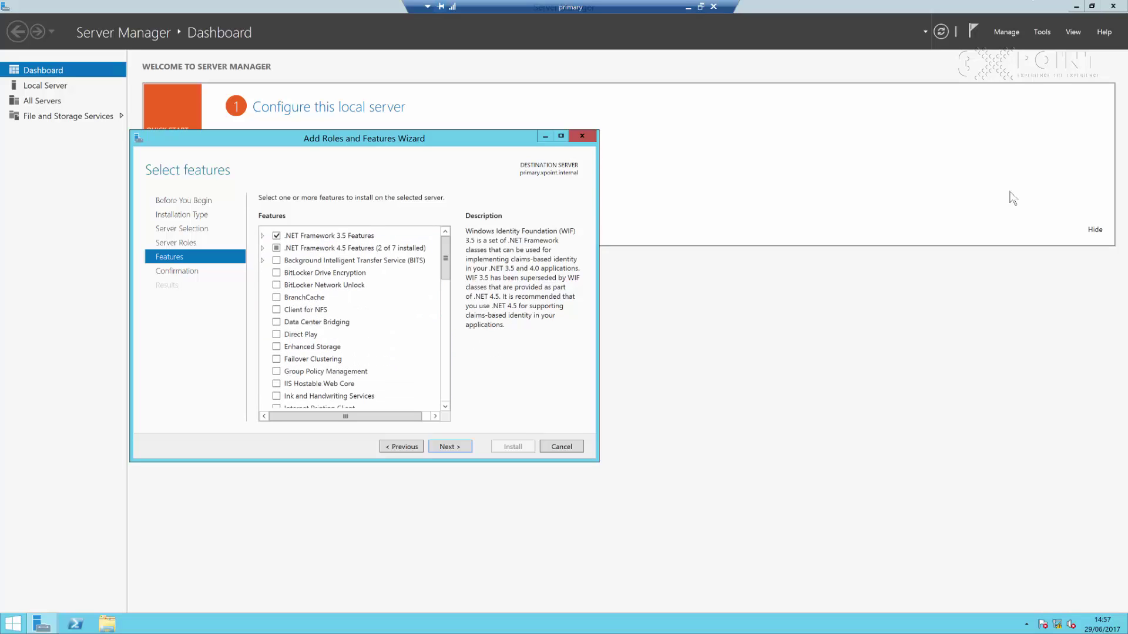
left_click(277, 359)
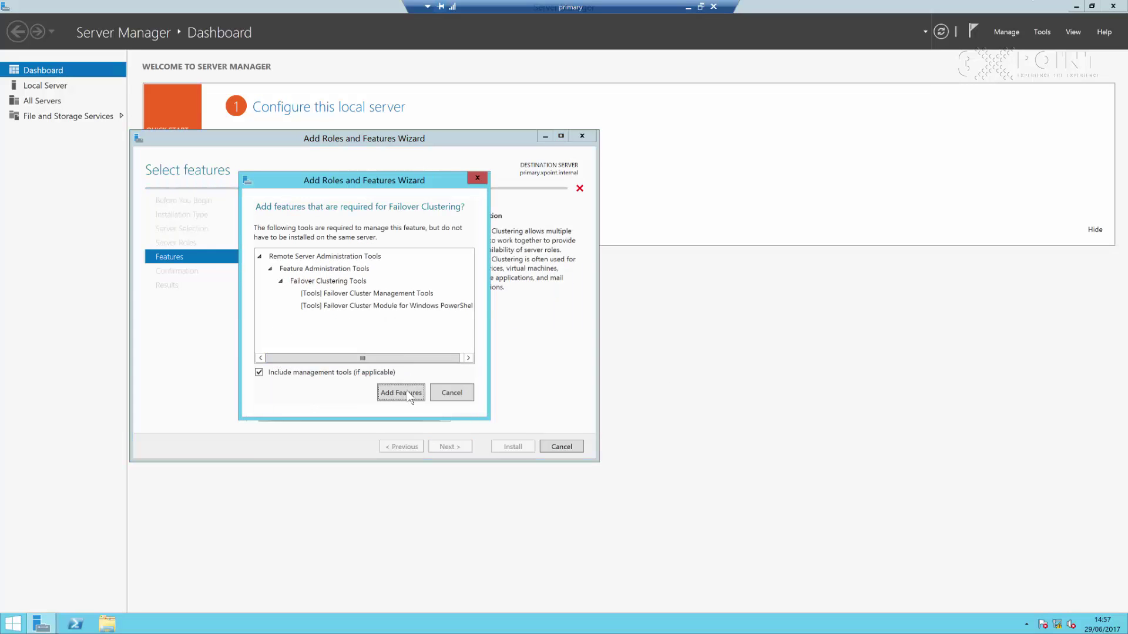
left_click(401, 392)
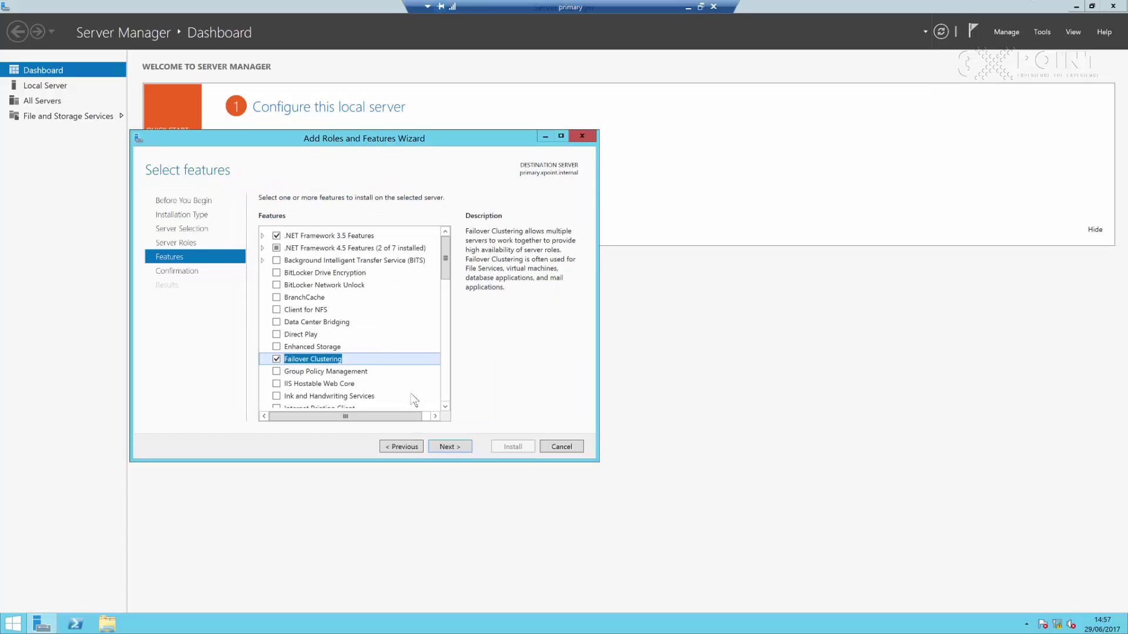
Step: On the confirmation page, allow automatic restart and start installing the selected features
left_click(450, 447)
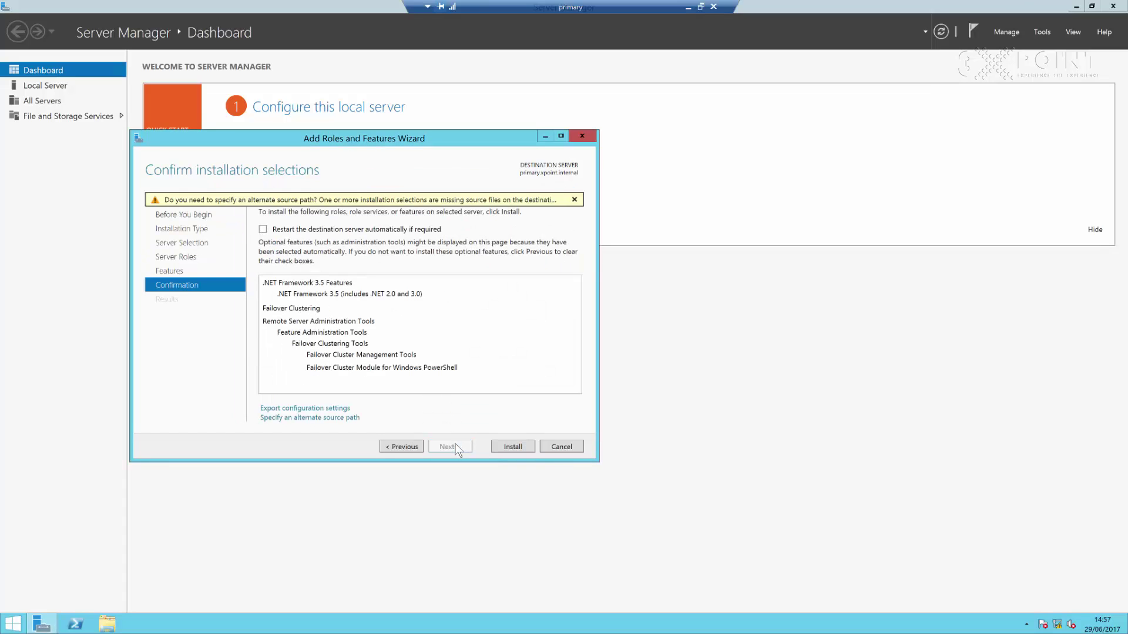
left_click(264, 230)
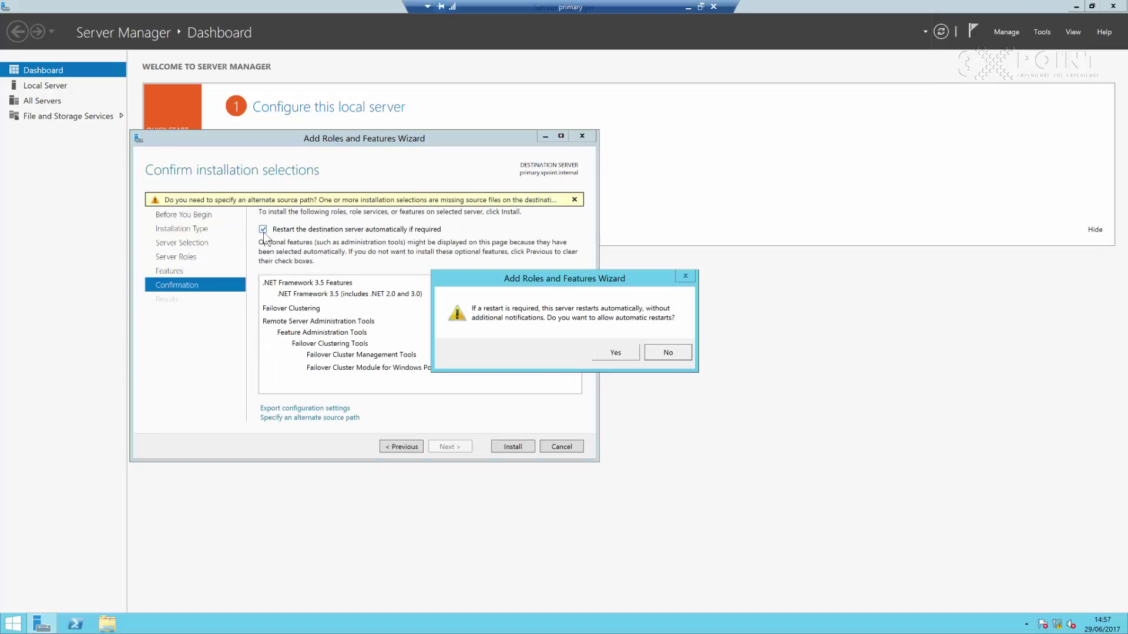
left_click(621, 356)
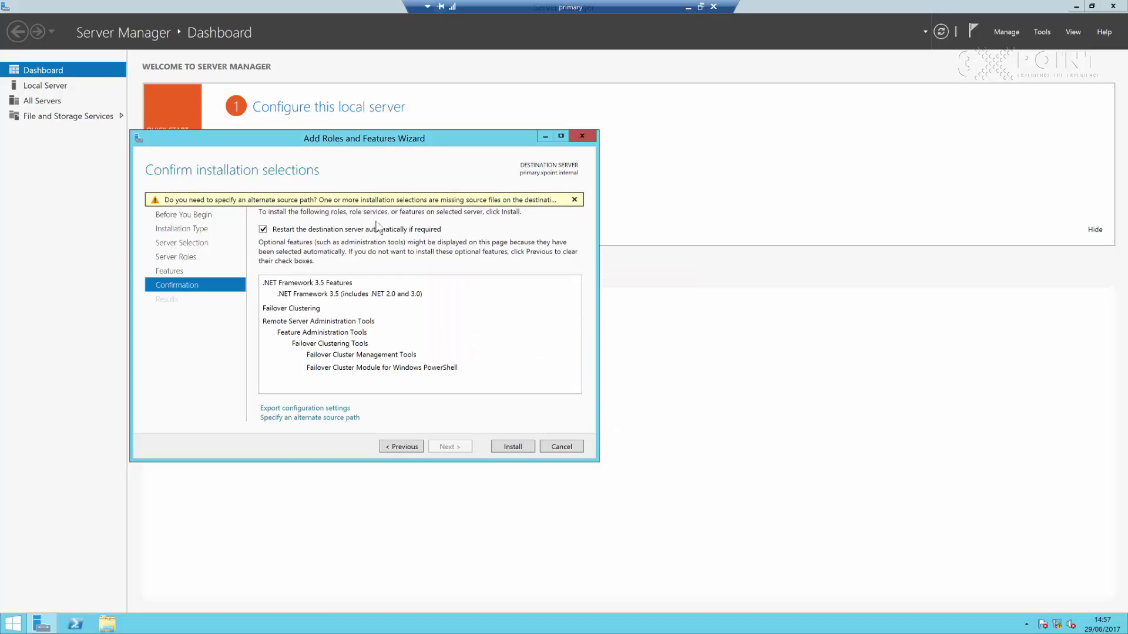
left_click(513, 446)
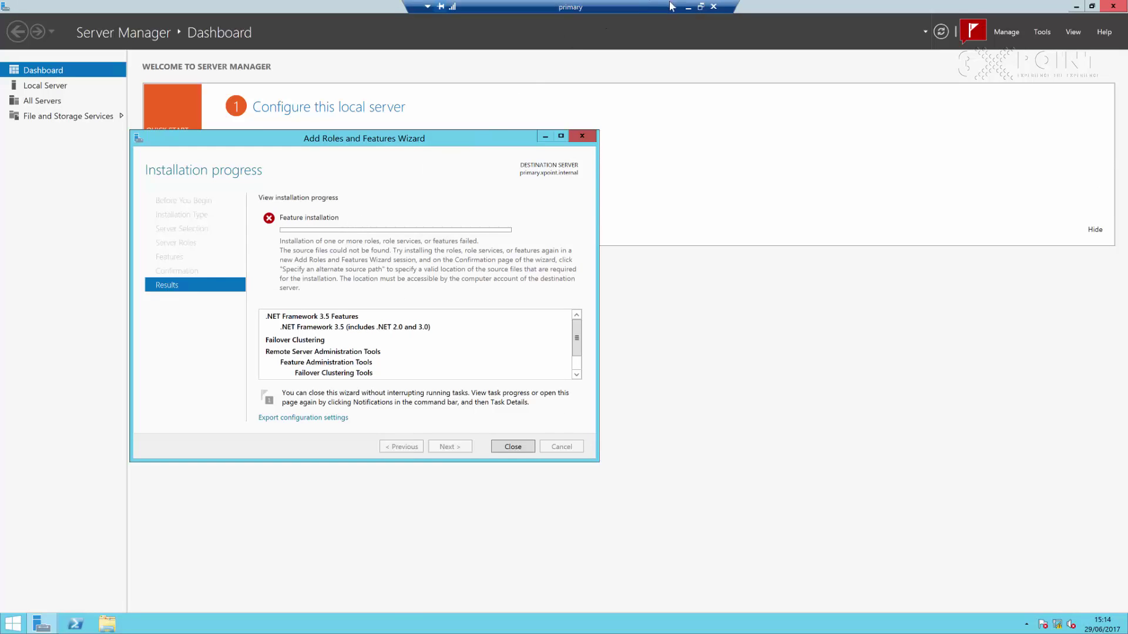
Step: Minimise the remote session and open the Primary virtual machine's hardware settings at the network adapter
left_click(688, 9)
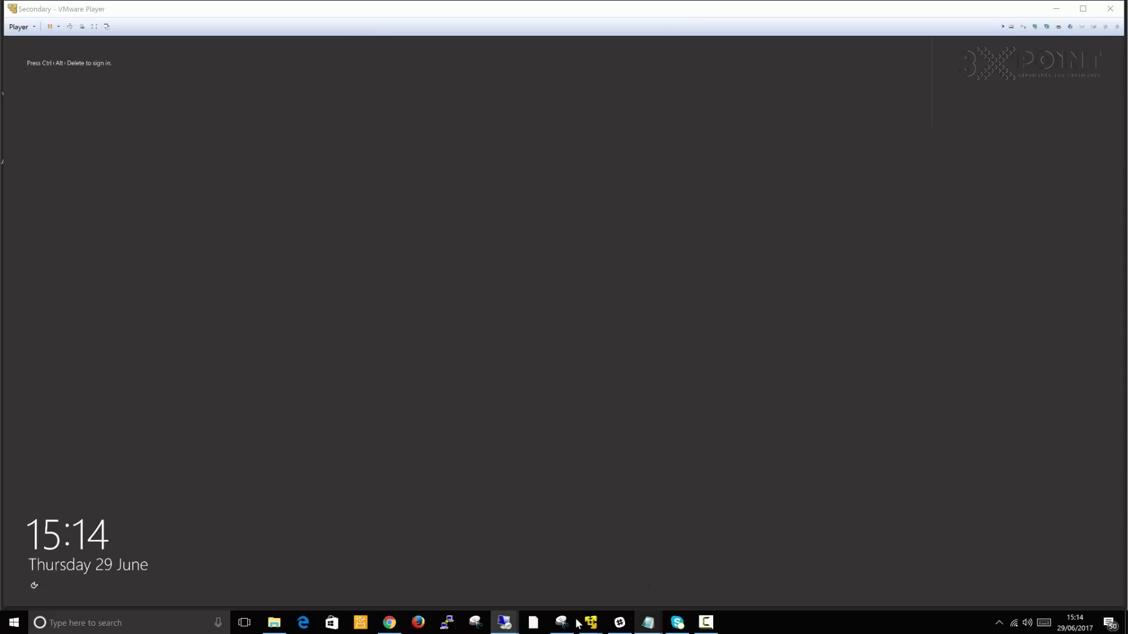
mouse_move(592, 624)
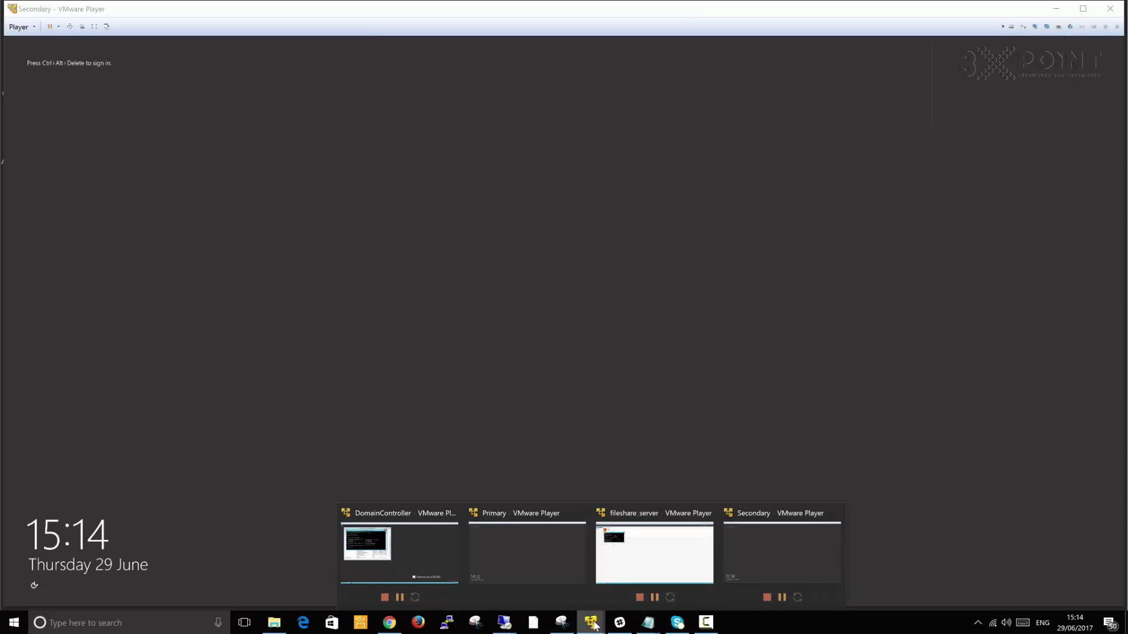
left_click(514, 554)
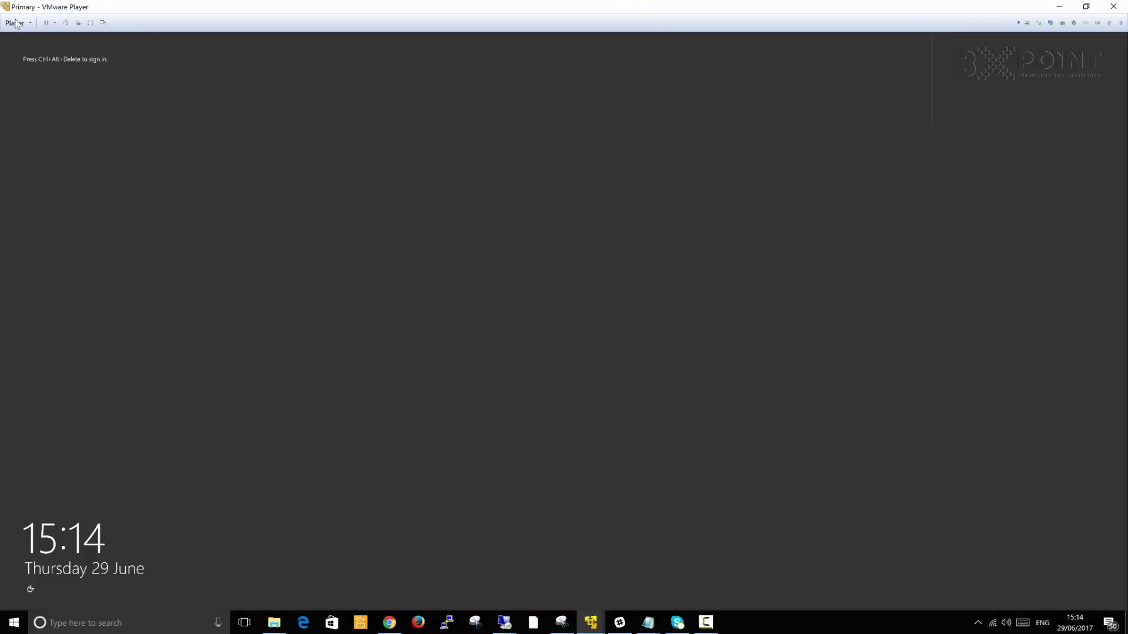
left_click(18, 24)
mouse_move(58, 96)
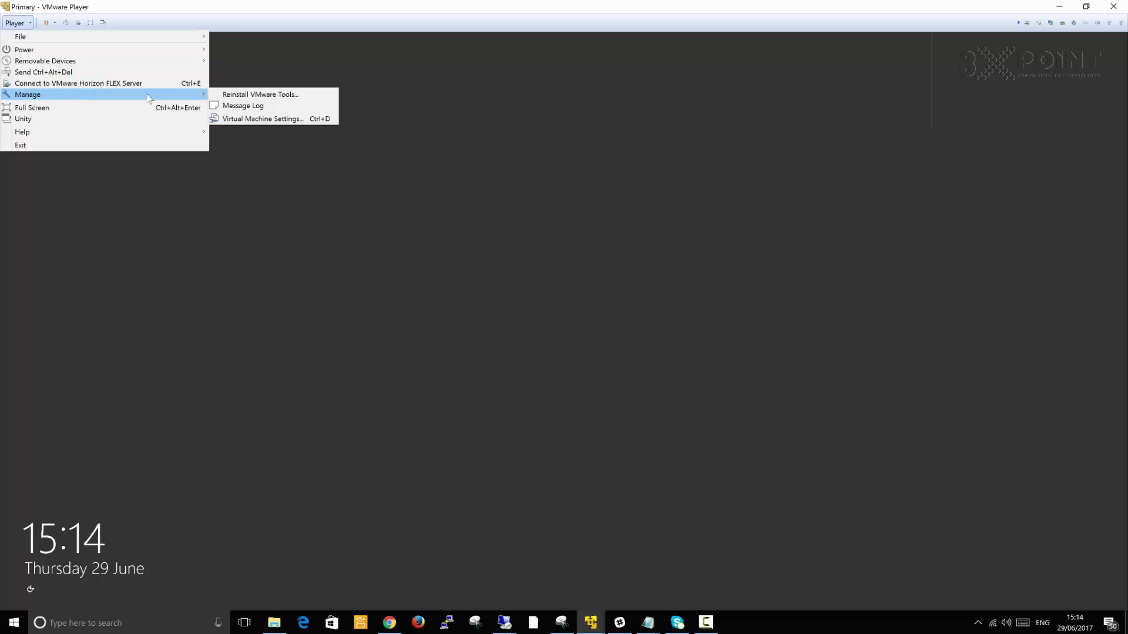
left_click(276, 119)
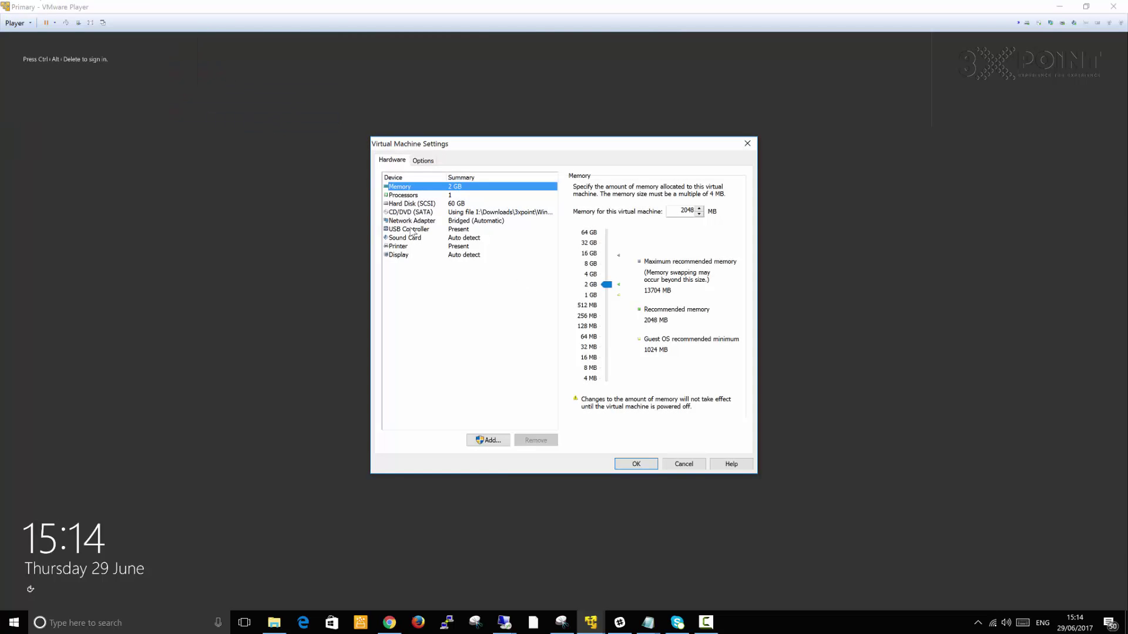
left_click(414, 222)
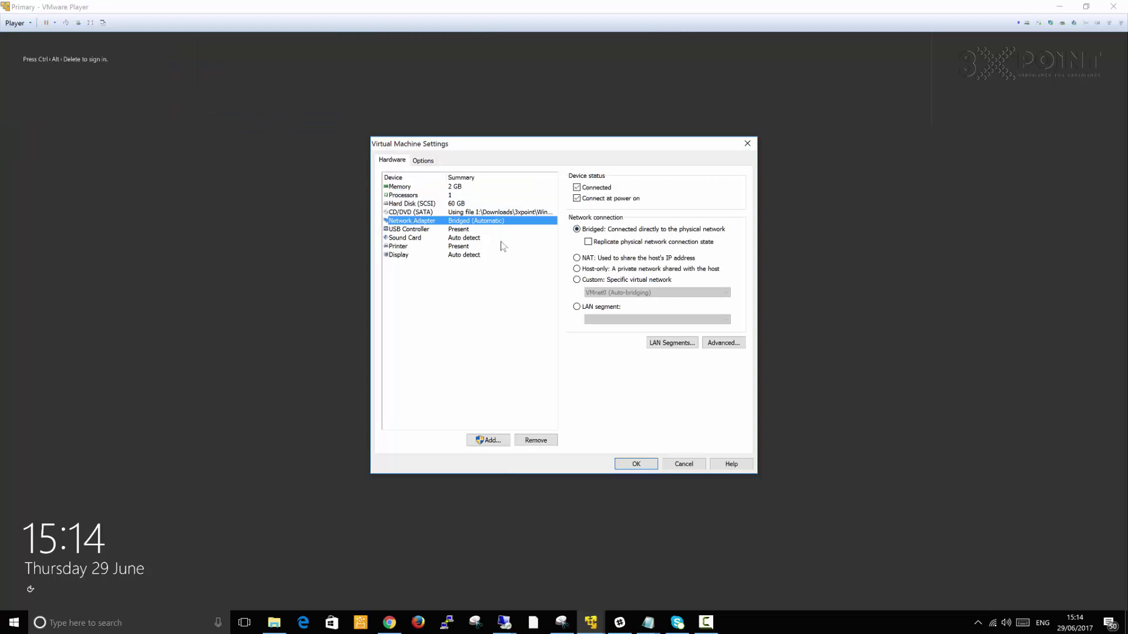
Step: Begin adding a new Network Adapter of NAT type, then return to the primary's remote session
left_click(490, 442)
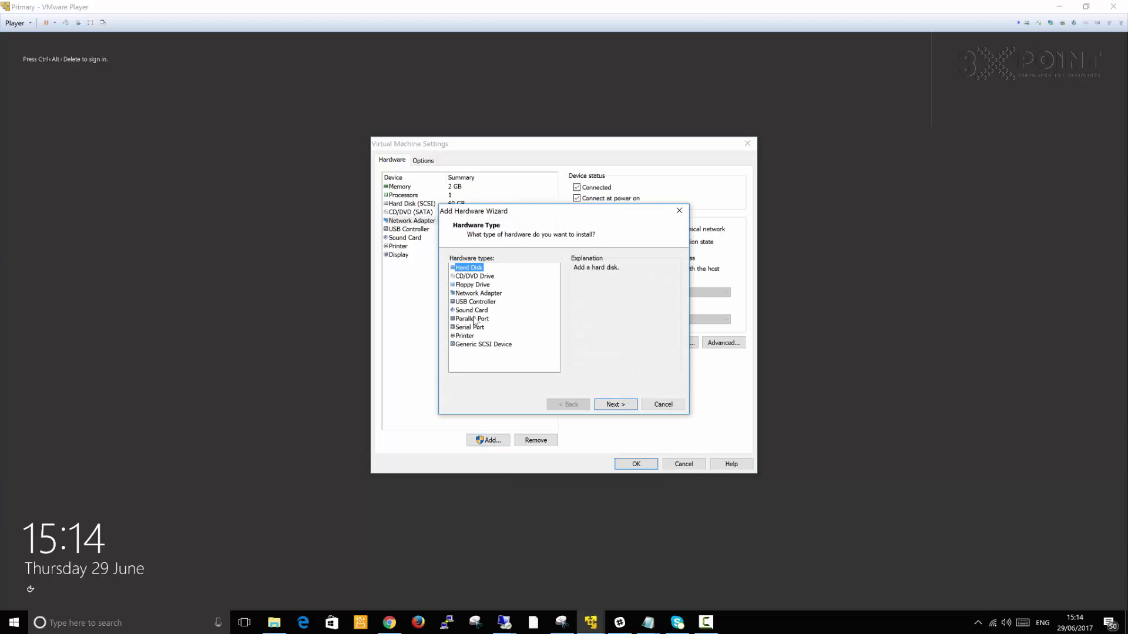
left_click(474, 294)
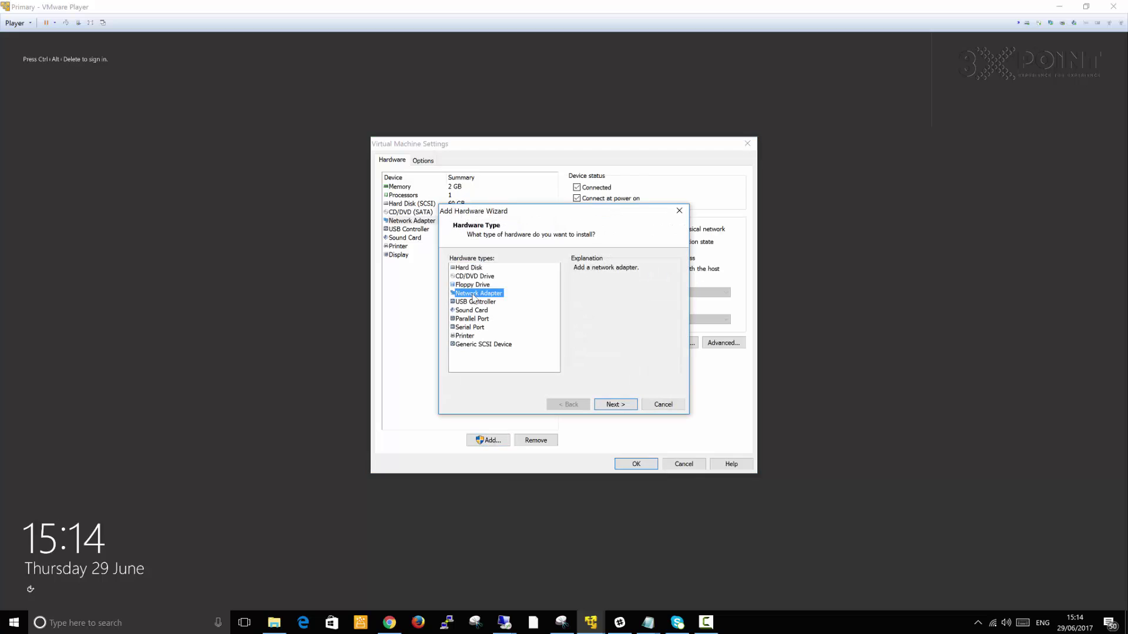
left_click(608, 405)
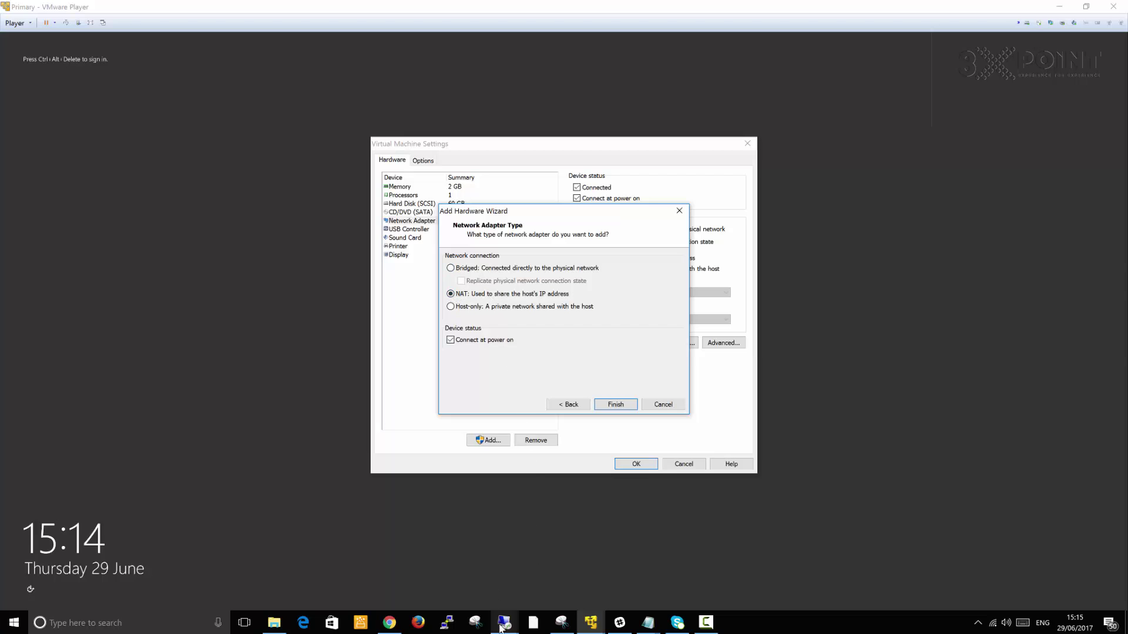
mouse_move(504, 623)
left_click(440, 572)
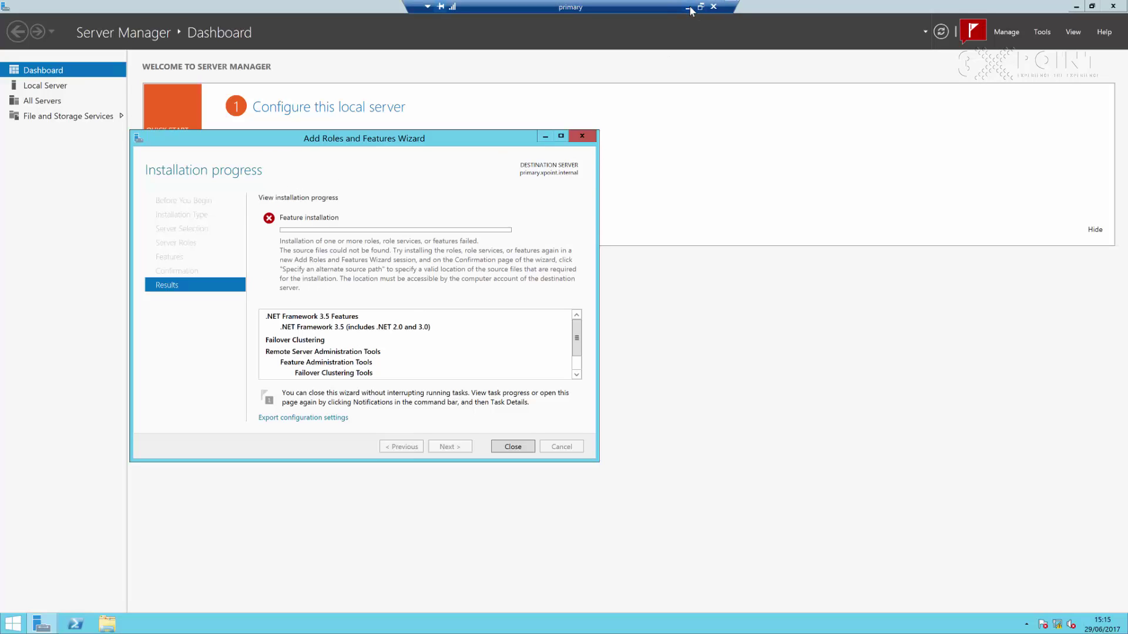
Step: Run 'ping google.com' from a command prompt on primary, then minimise back to the VMware wizard
right_click(5, 629)
left_click(43, 598)
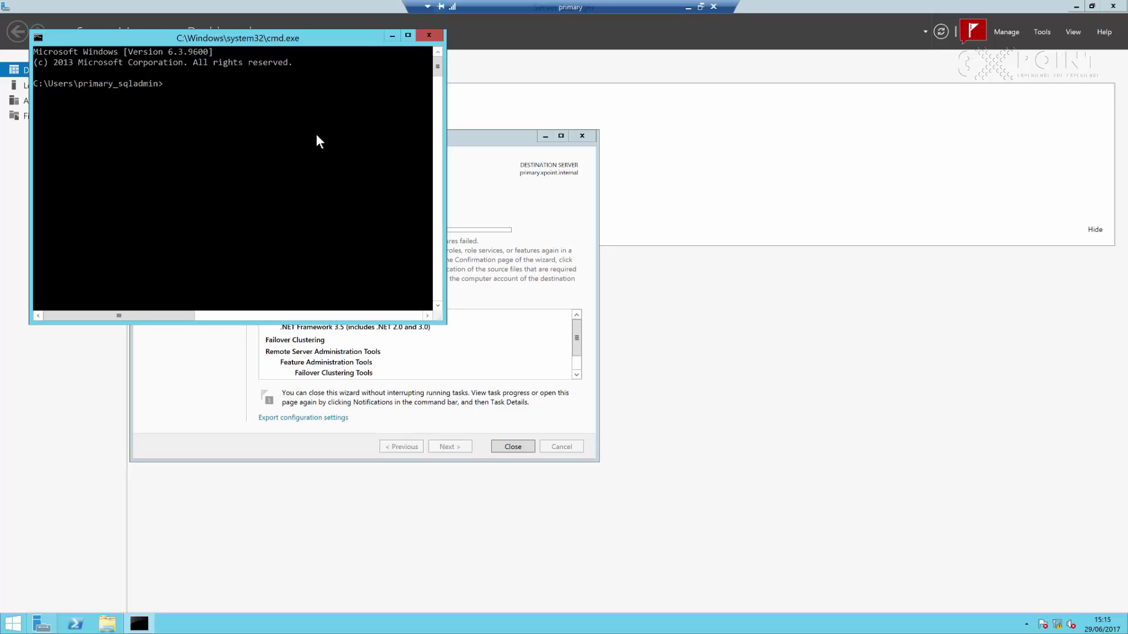
type("ping google.com")
key("Return")
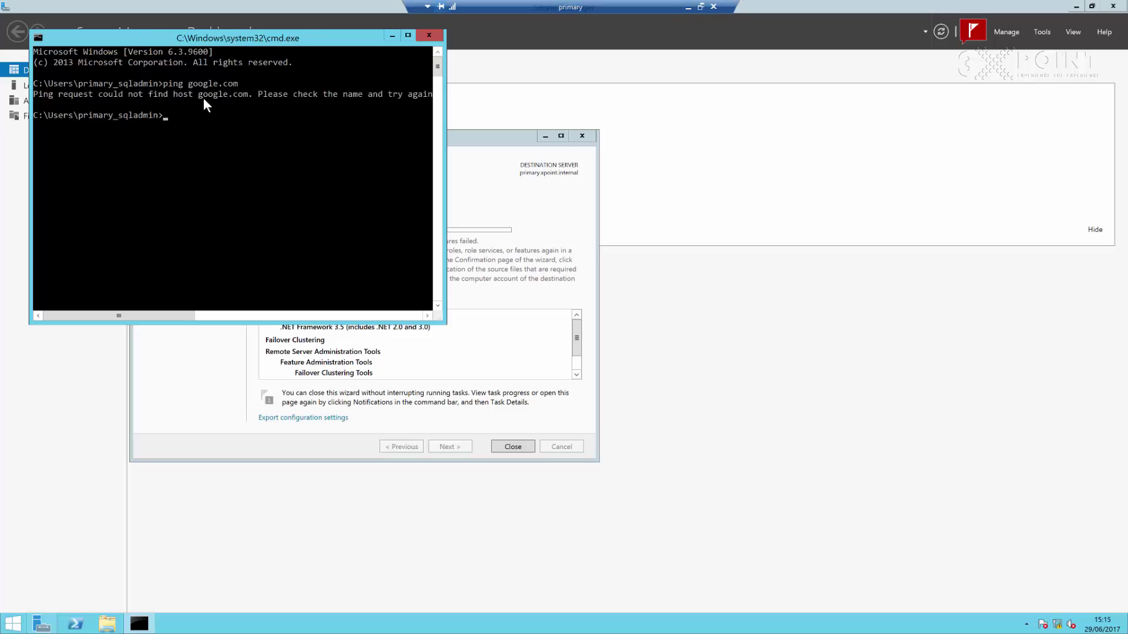
left_click(687, 7)
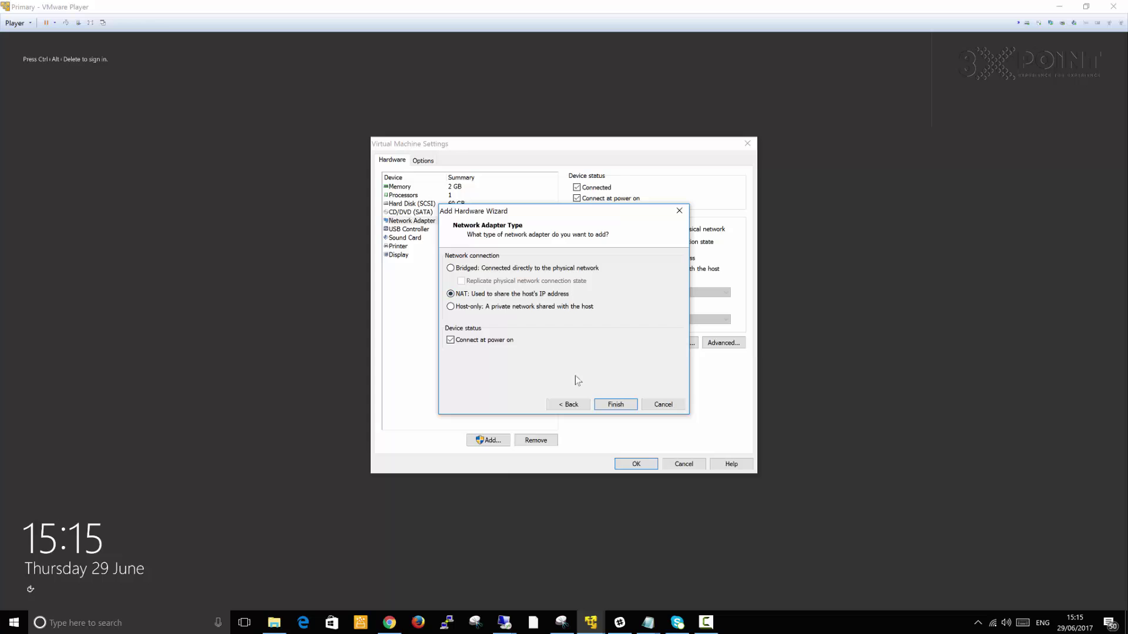
Step: Finish adding Network Adapter 2 as NAT and save the Primary VM's settings
left_click(612, 407)
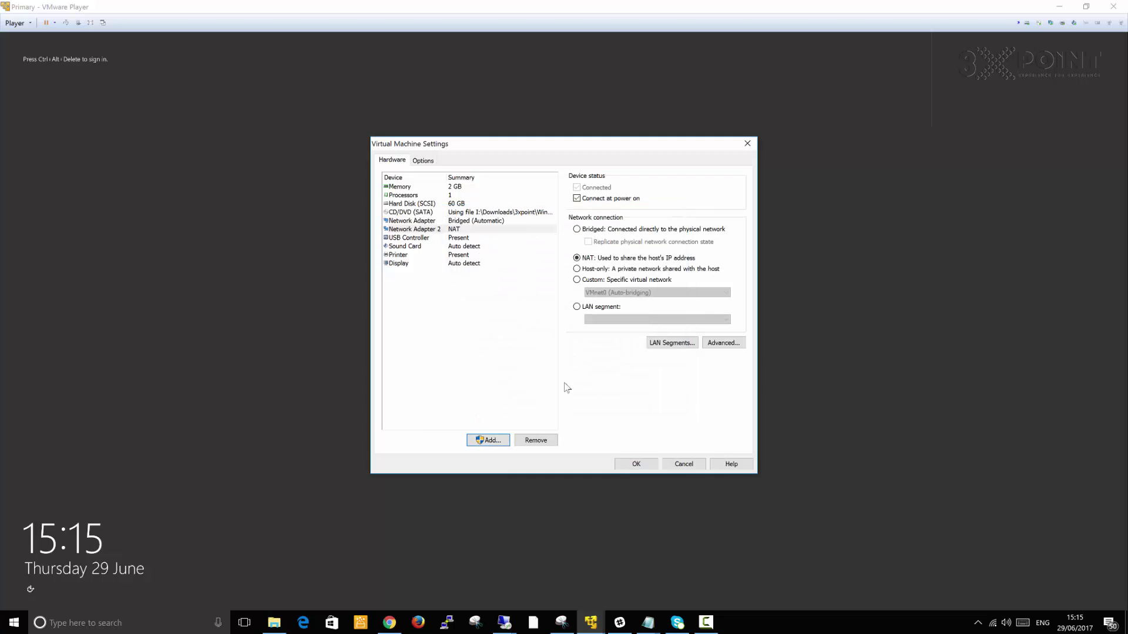
left_click(636, 463)
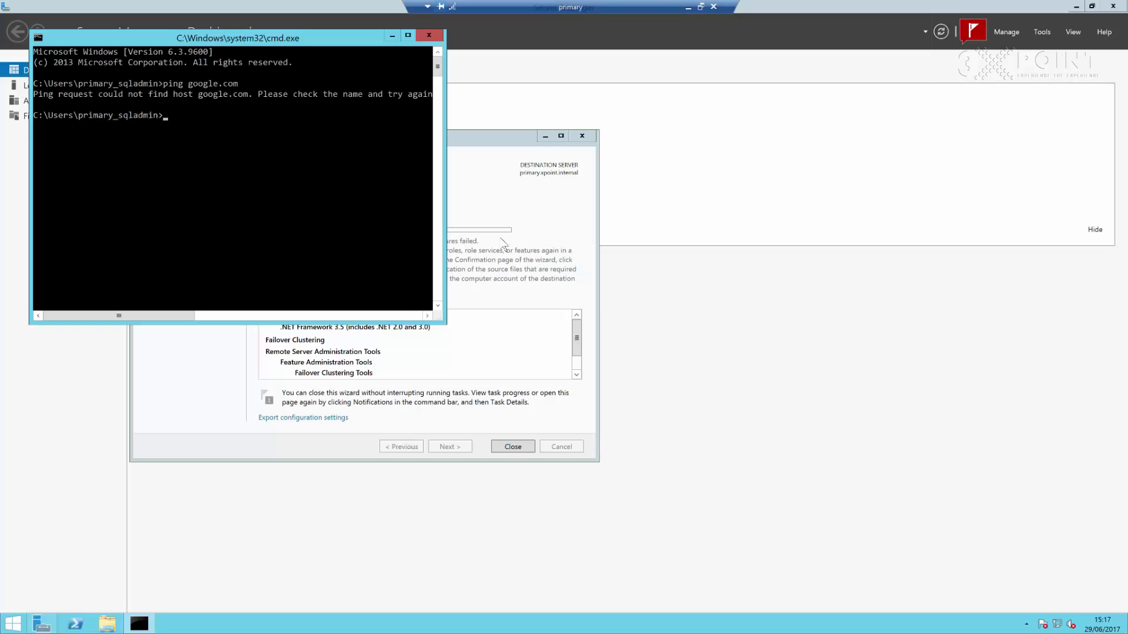
Step: Rerun 'ping google.com' to get 4 of 4 replies, then close the failed installation wizard
key("Up")
key("Return")
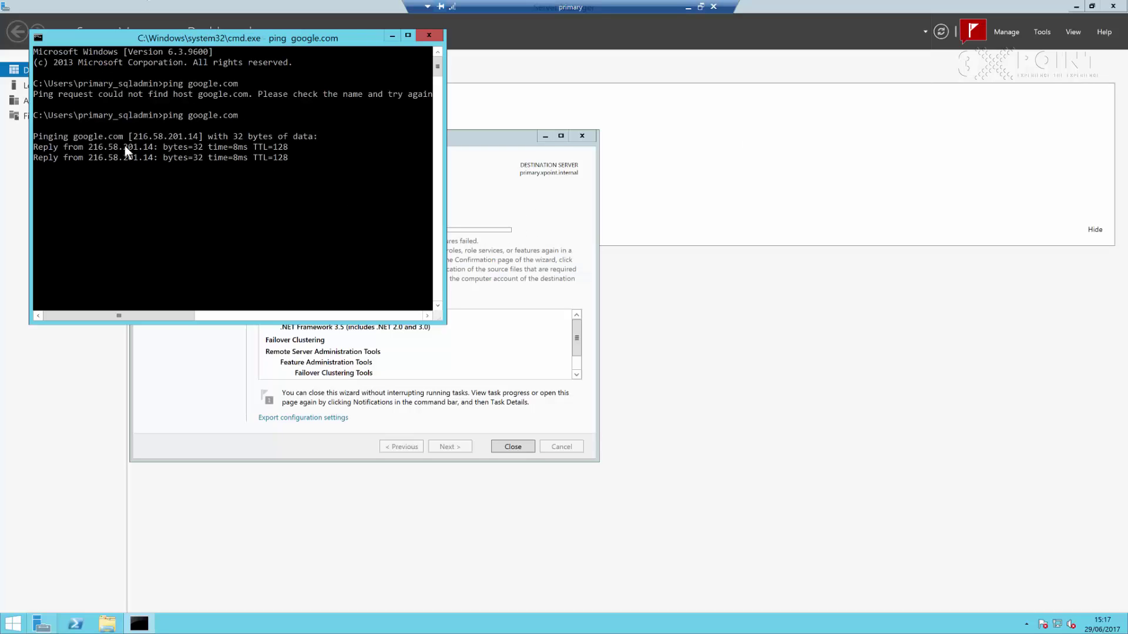
left_click(487, 179)
left_click(512, 447)
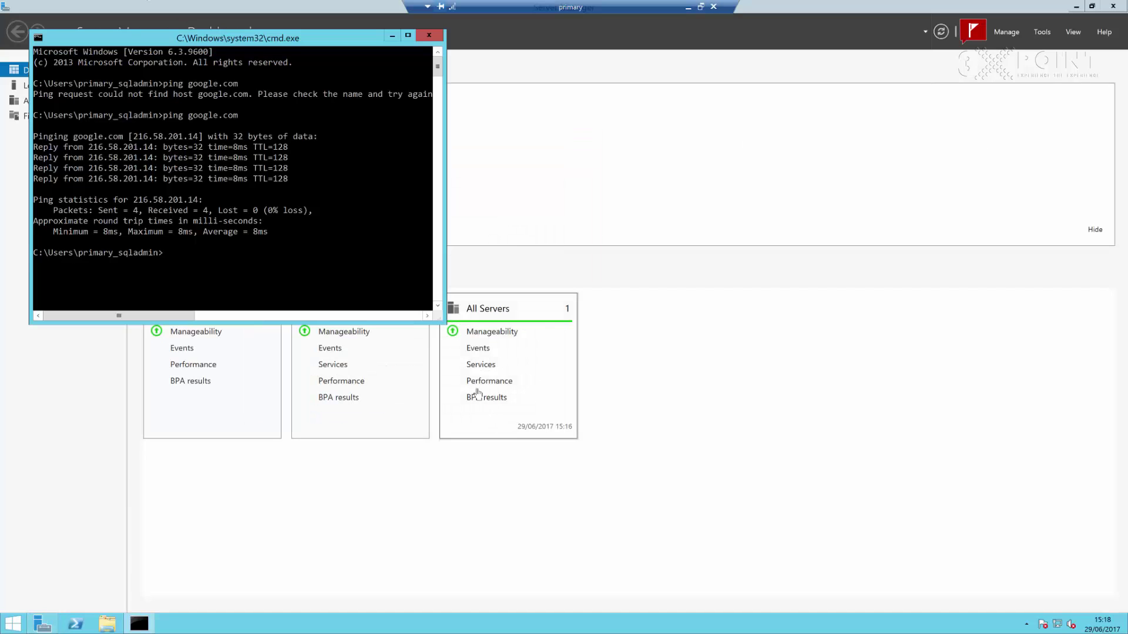
Step: Start Add Roles and Features again and advance to the Features page with primary as destination
left_click(344, 346)
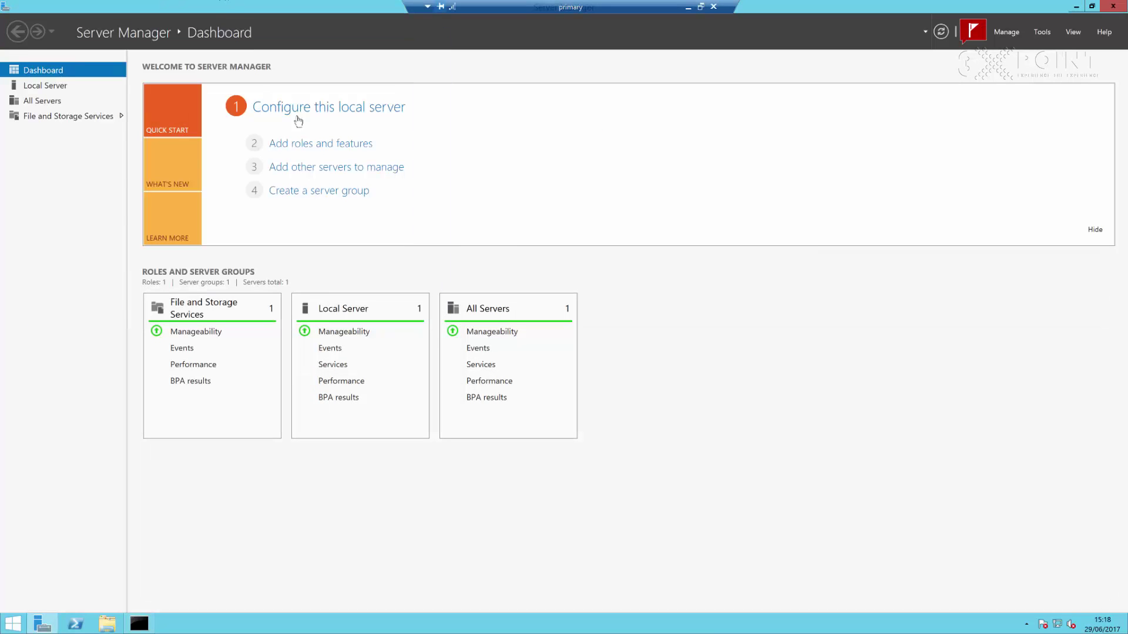
left_click(272, 146)
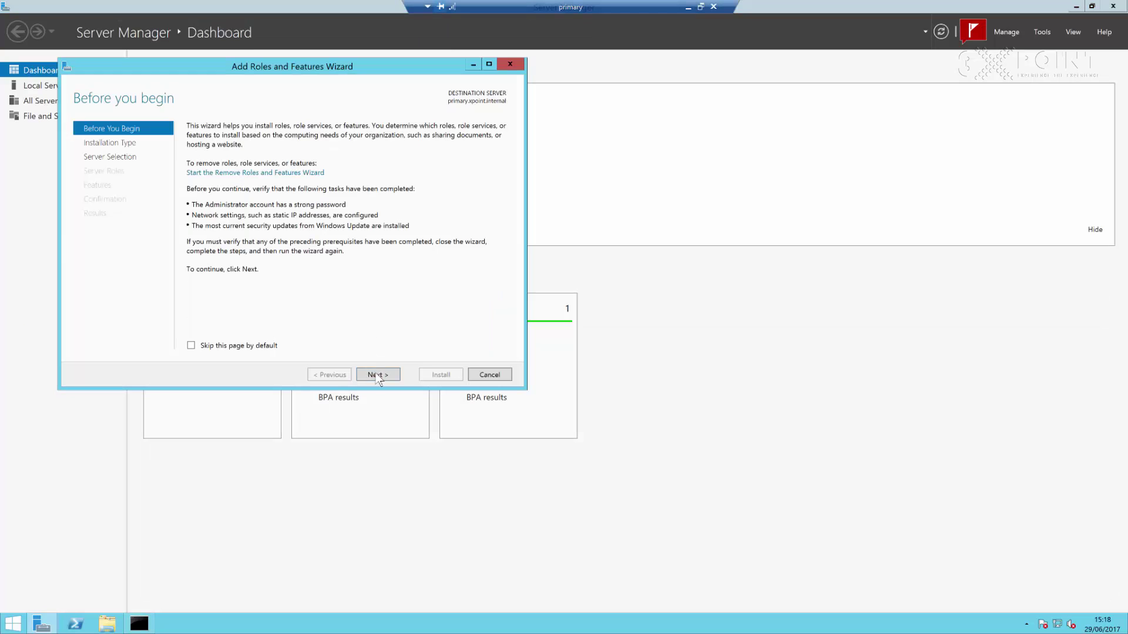
left_click(376, 375)
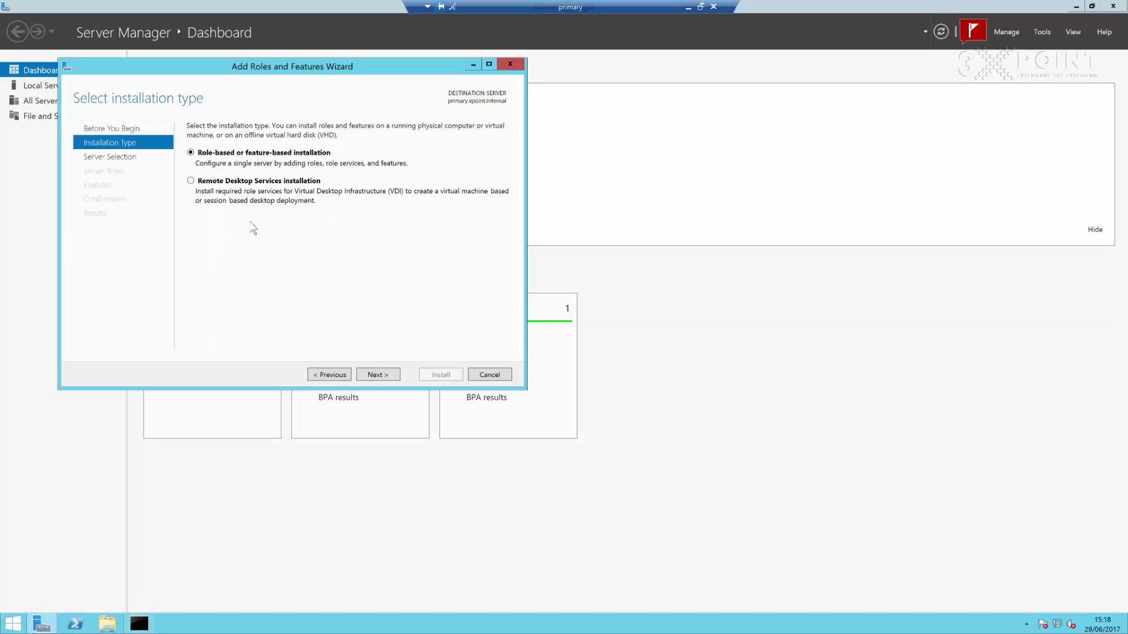
left_click(382, 375)
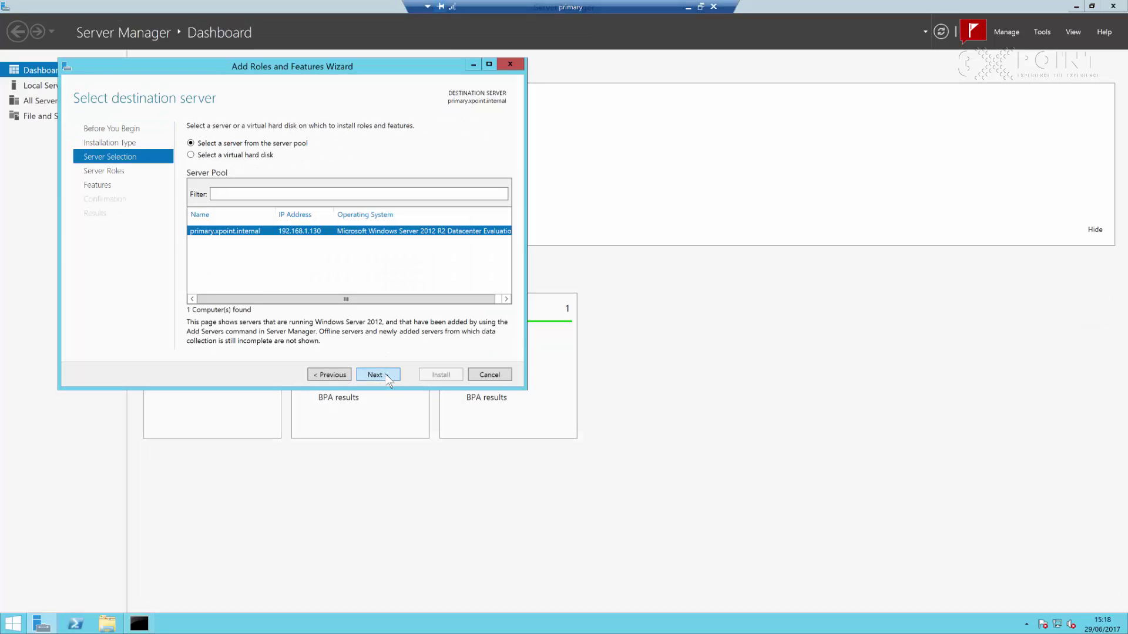
left_click(387, 377)
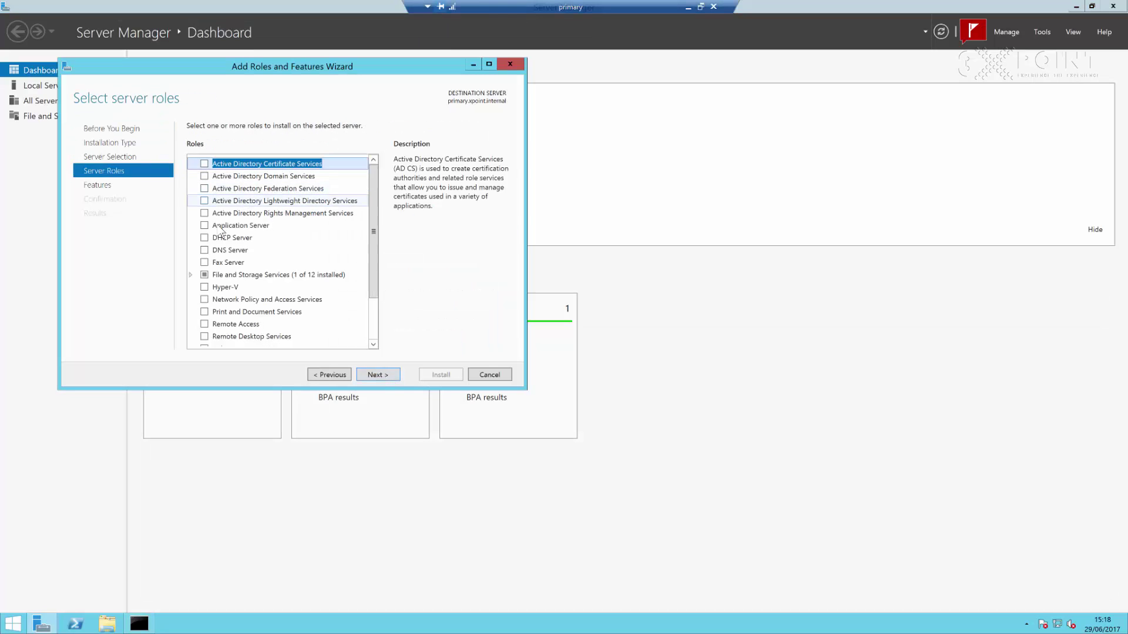
left_click(377, 374)
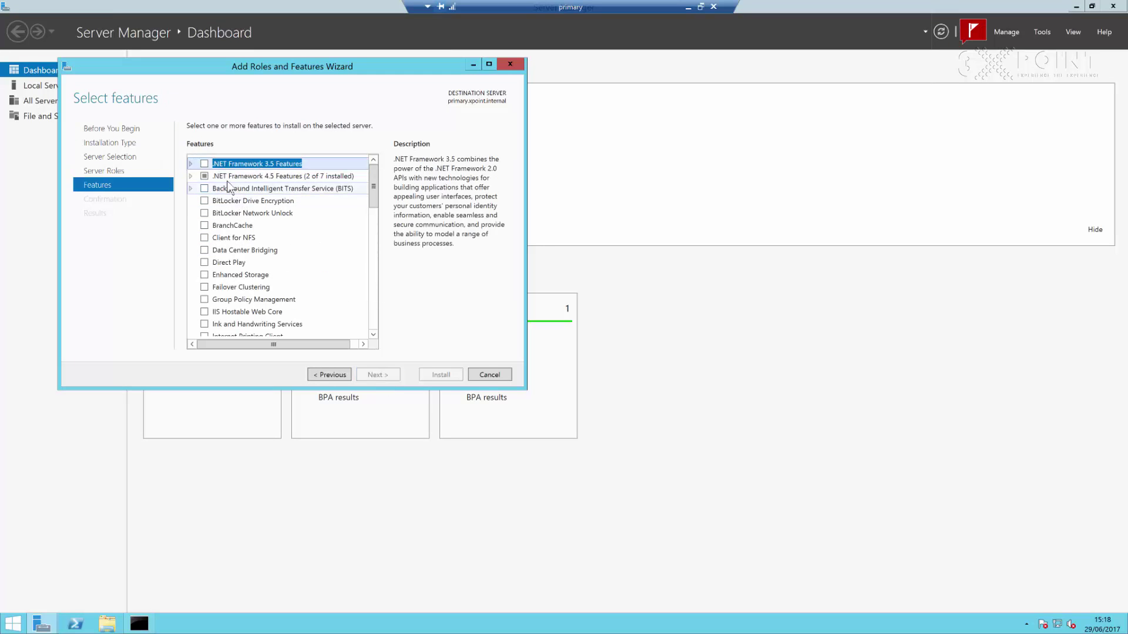
Step: Select .NET Framework 3.5 and Failover Clustering with its tools, allow automatic restart, and install
left_click(204, 164)
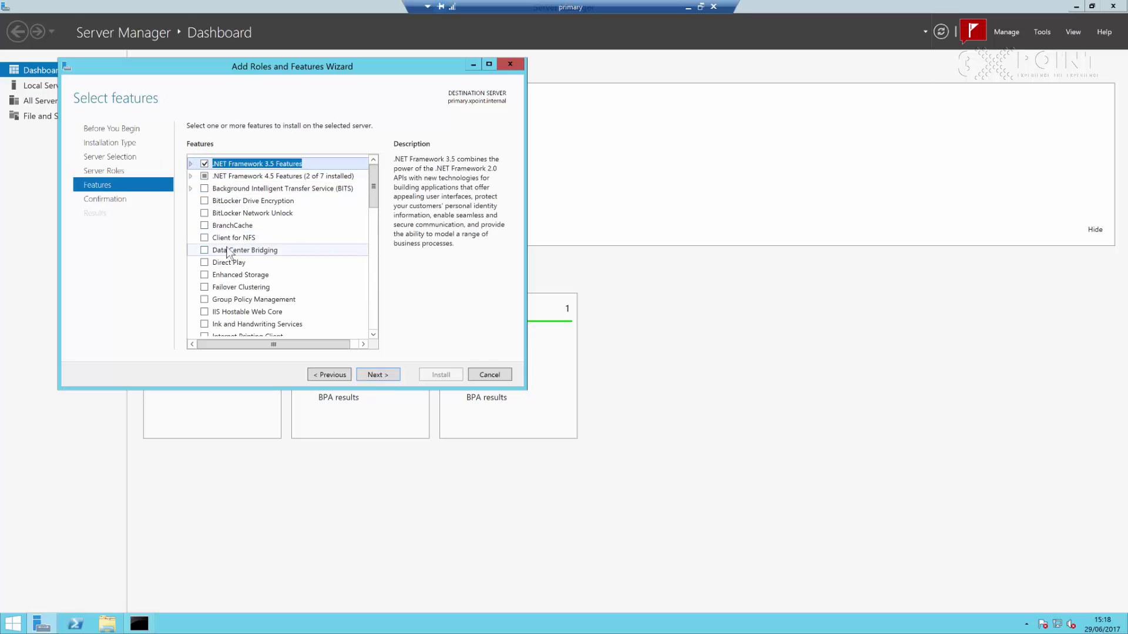
left_click(204, 286)
left_click(329, 321)
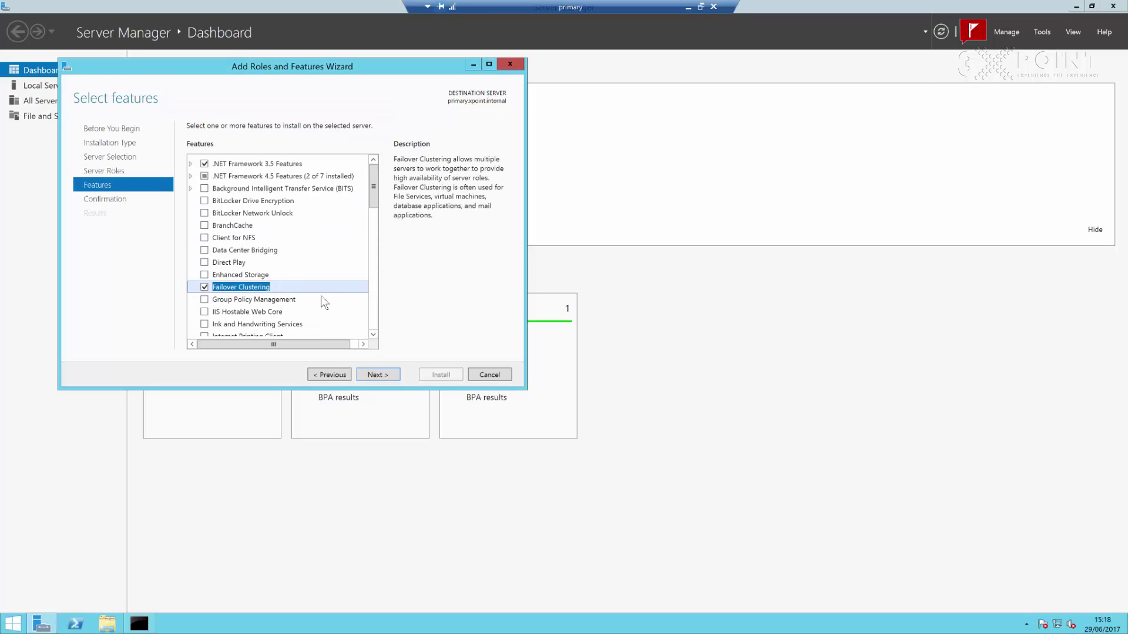
left_click(384, 374)
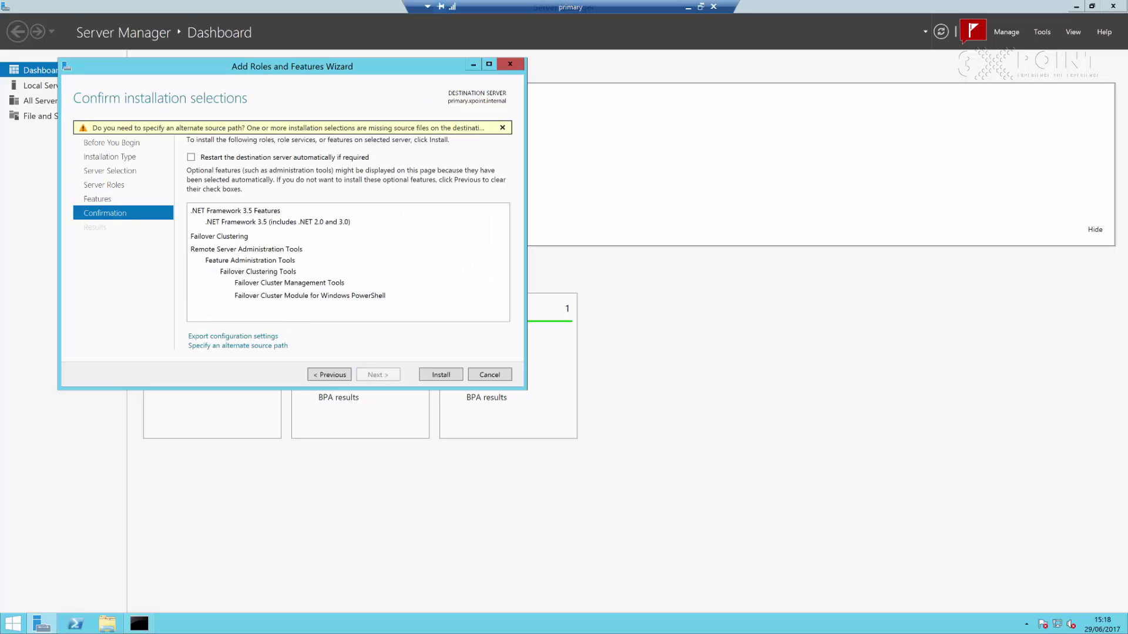
left_click(191, 157)
left_click(617, 353)
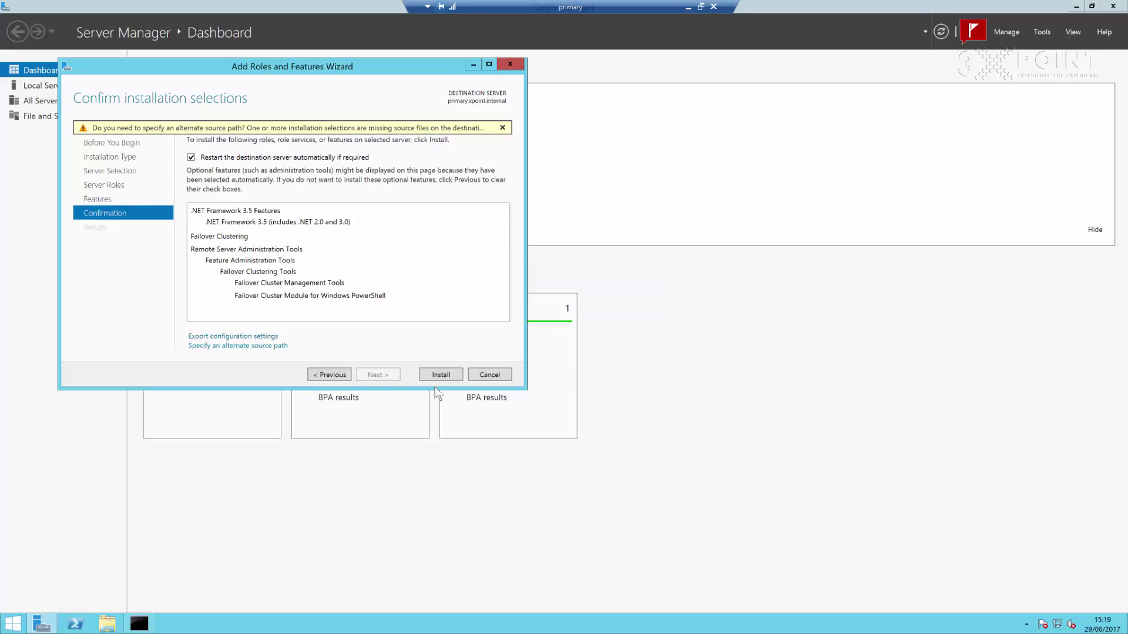
left_click(444, 375)
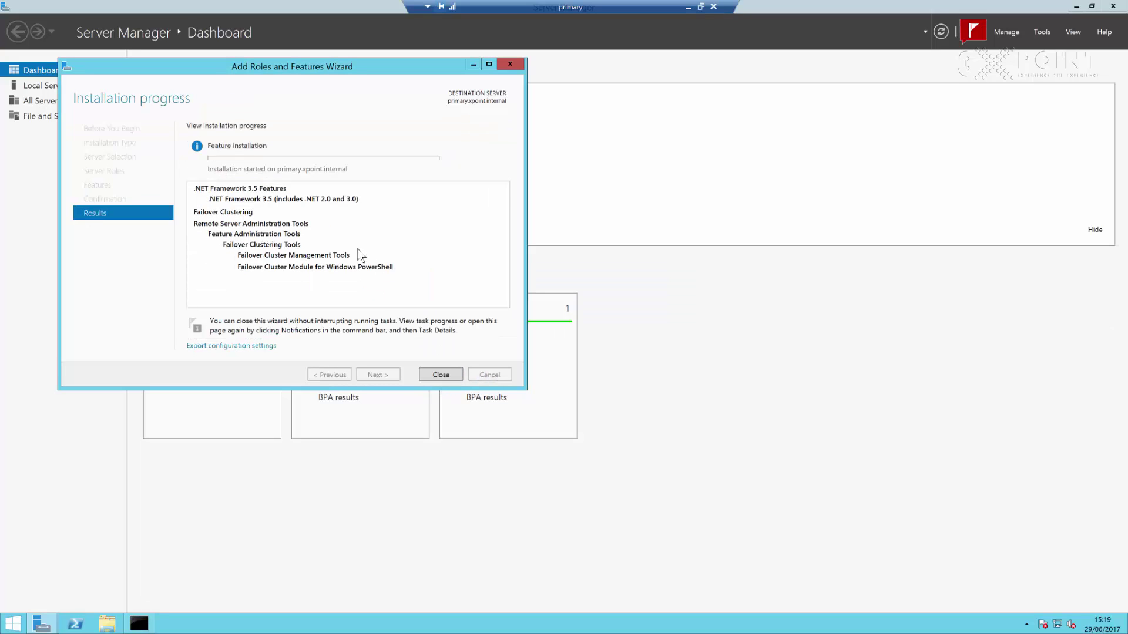